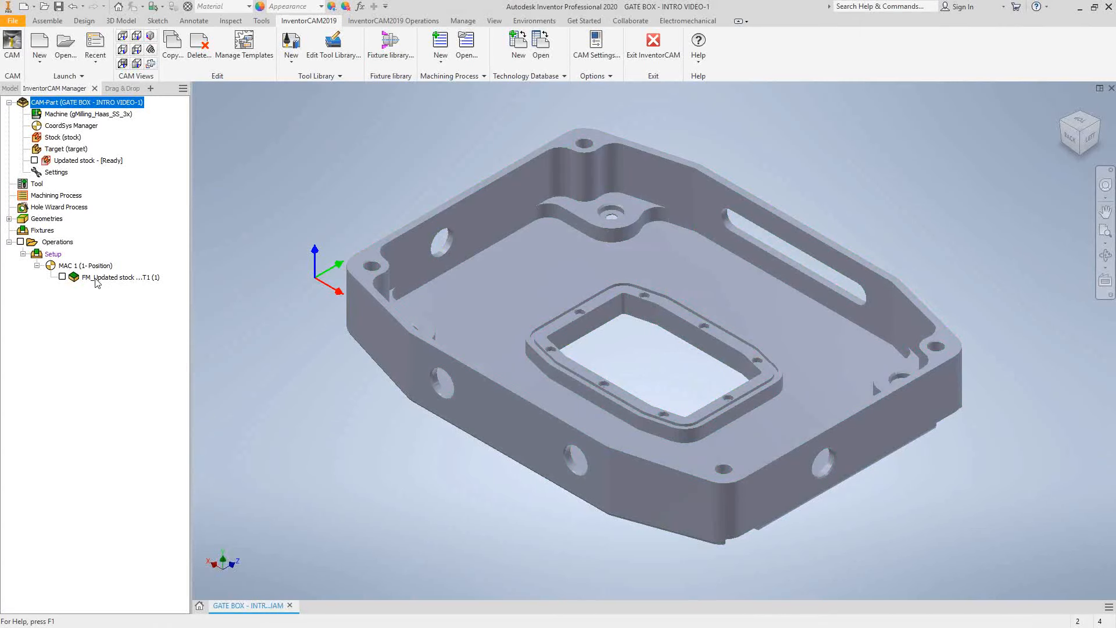
Open the CAM-Part's milling data and look through the machine and material choices in the iMachining databases
{"action": "double_click", "coordinate": [53, 105]}
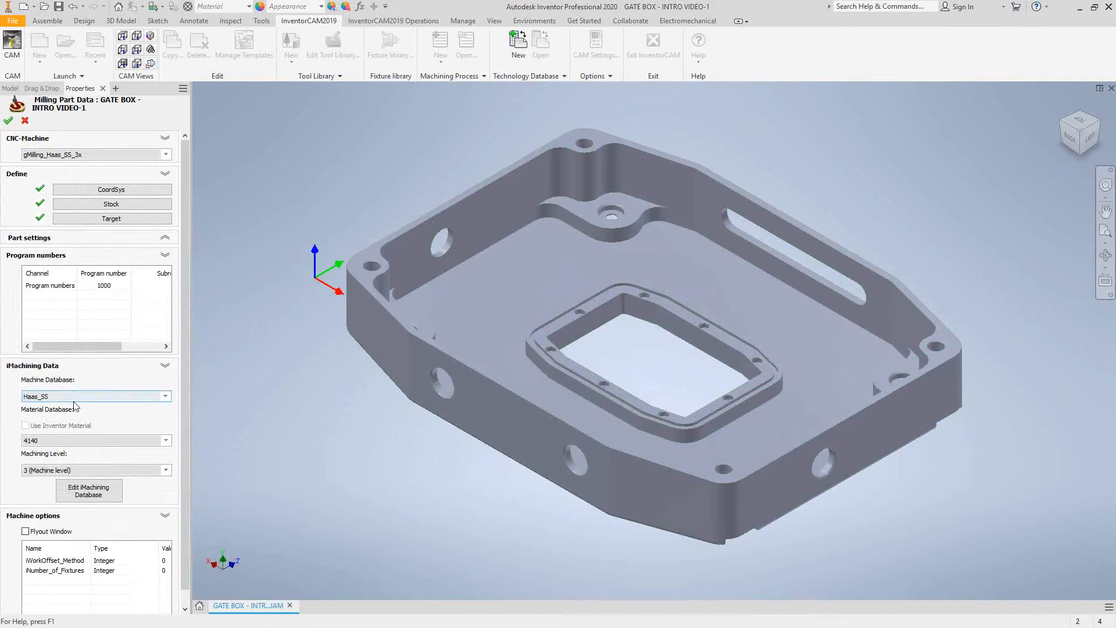
{"action": "left_click", "coordinate": [167, 398]}
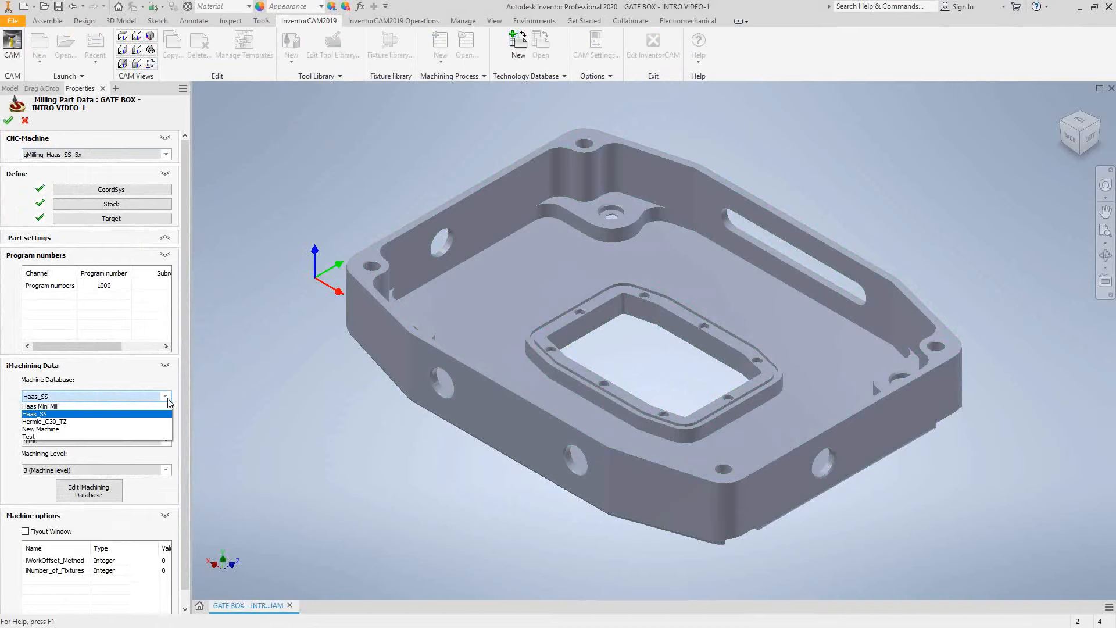
{"action": "left_click", "coordinate": [168, 400]}
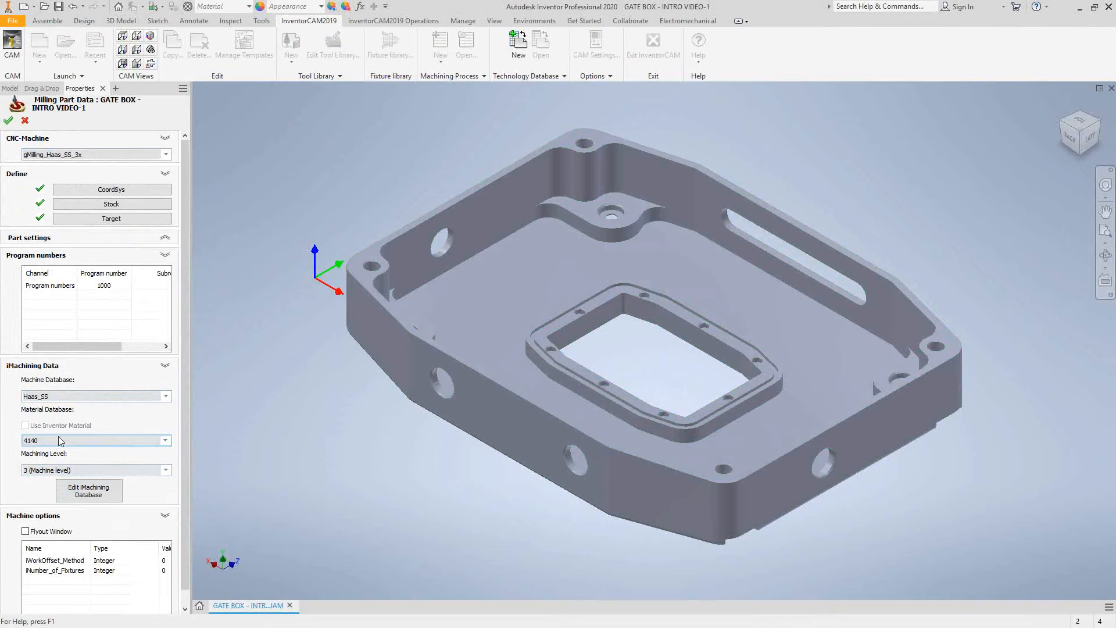
{"action": "left_click", "coordinate": [166, 440]}
{"action": "scroll", "coordinate": [77, 319], "scroll_direction": "down", "scroll_amount": 5}
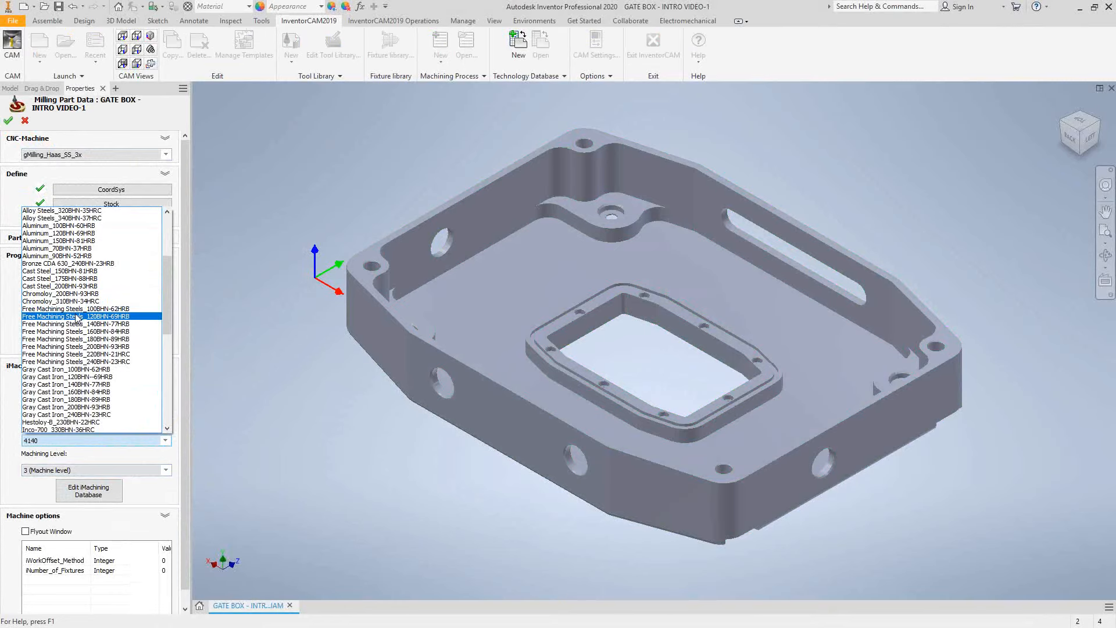
{"action": "scroll", "coordinate": [77, 320], "scroll_direction": "up", "scroll_amount": 5}
{"action": "left_click", "coordinate": [275, 407]}
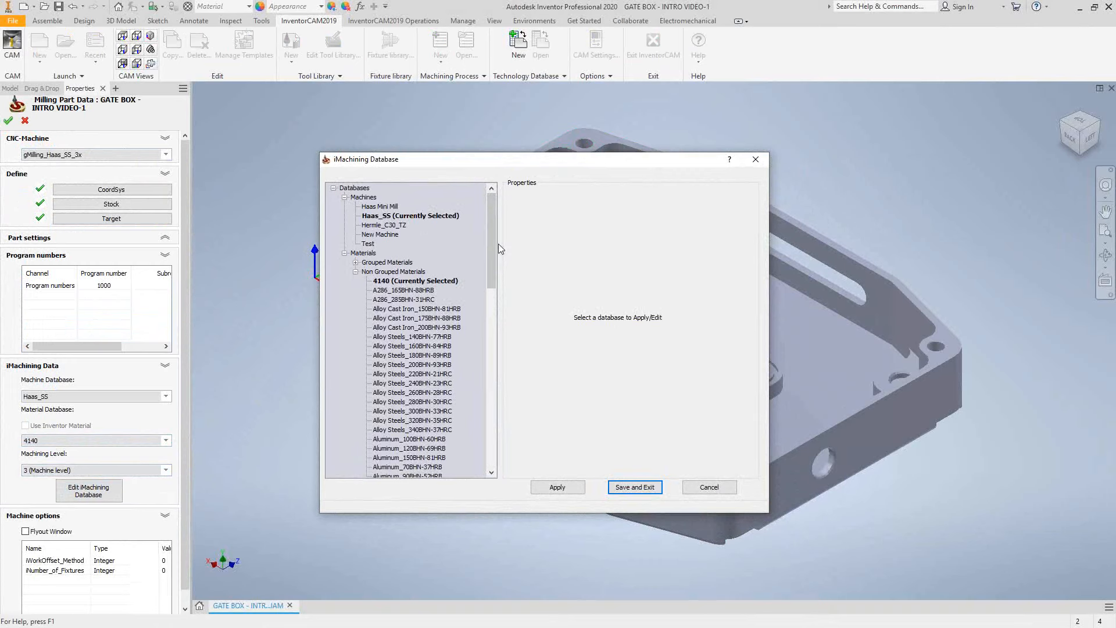
Rename the machine Test to Test 000 in the iMachining Database
{"action": "right_click", "coordinate": [369, 245]}
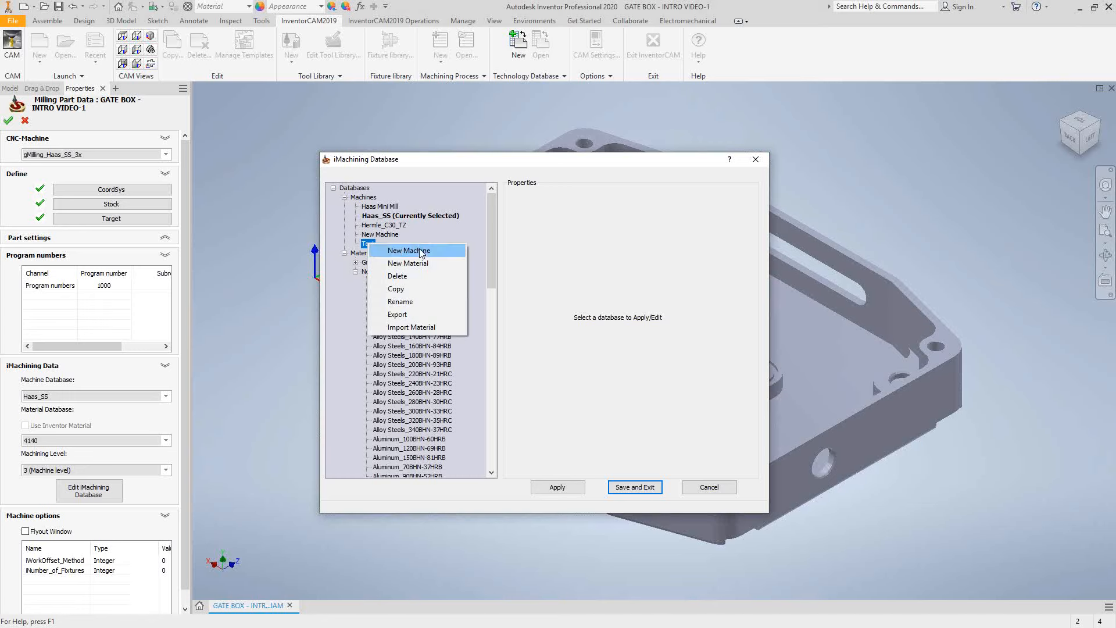
{"action": "left_click", "coordinate": [430, 231]}
{"action": "left_click", "coordinate": [370, 244]}
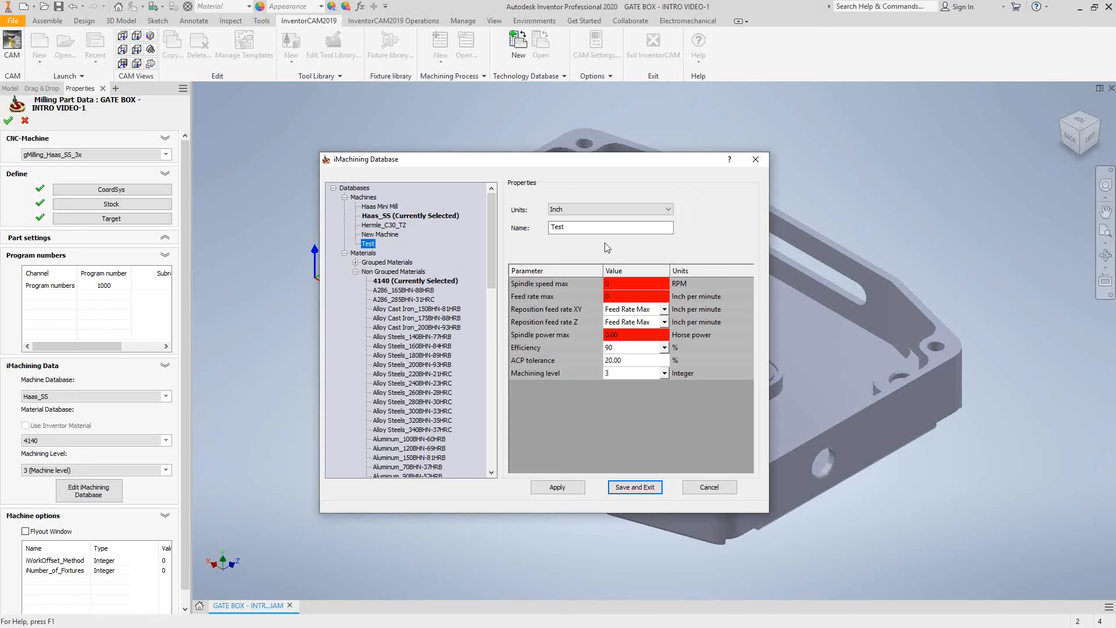
{"action": "left_click_drag", "start_coordinate": [588, 227], "coordinate": [540, 239]}
{"action": "type", "text": "000"}
Create a new non-grouped material in the iMachining Database and name it Test MMM
{"action": "right_click", "coordinate": [383, 272]}
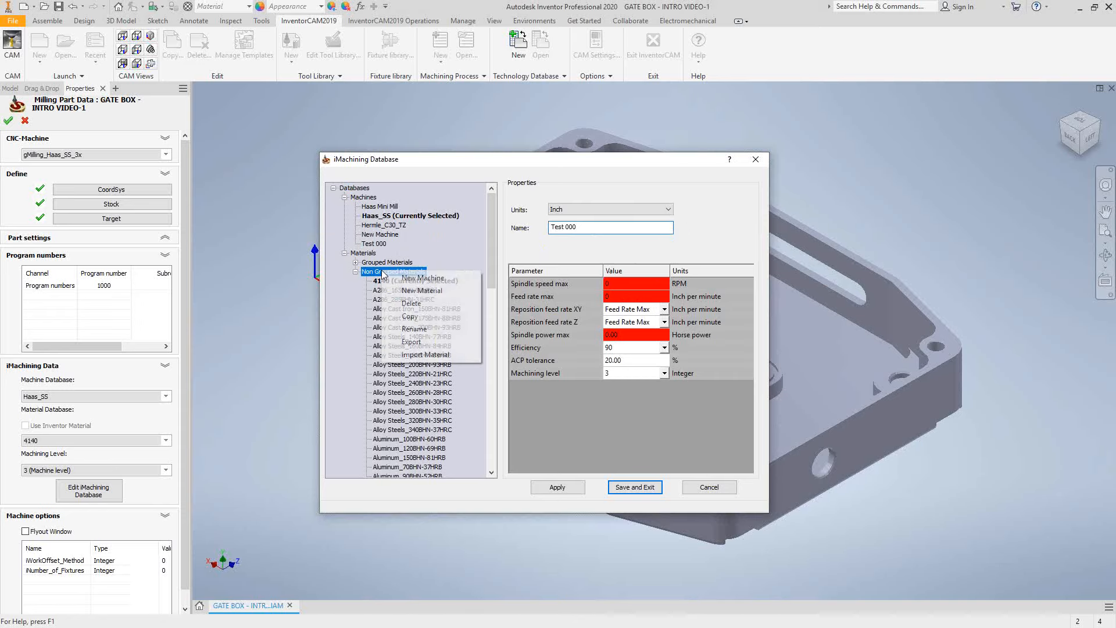
{"action": "left_click", "coordinate": [439, 291]}
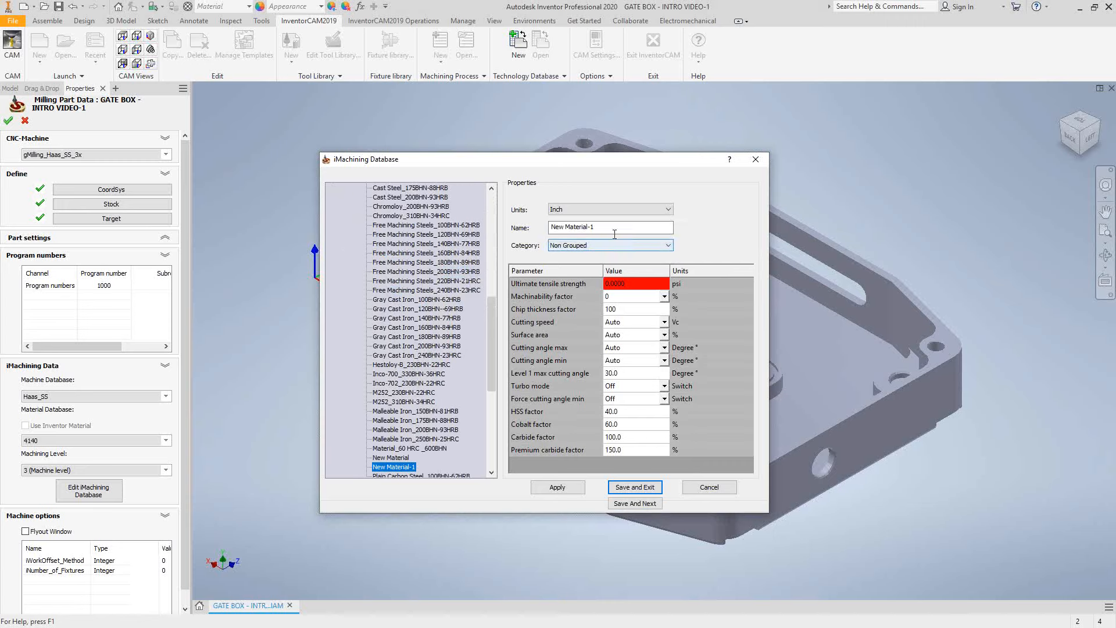
{"action": "left_click", "coordinate": [593, 228]}
{"action": "left_click_drag", "start_coordinate": [593, 228], "coordinate": [521, 235]}
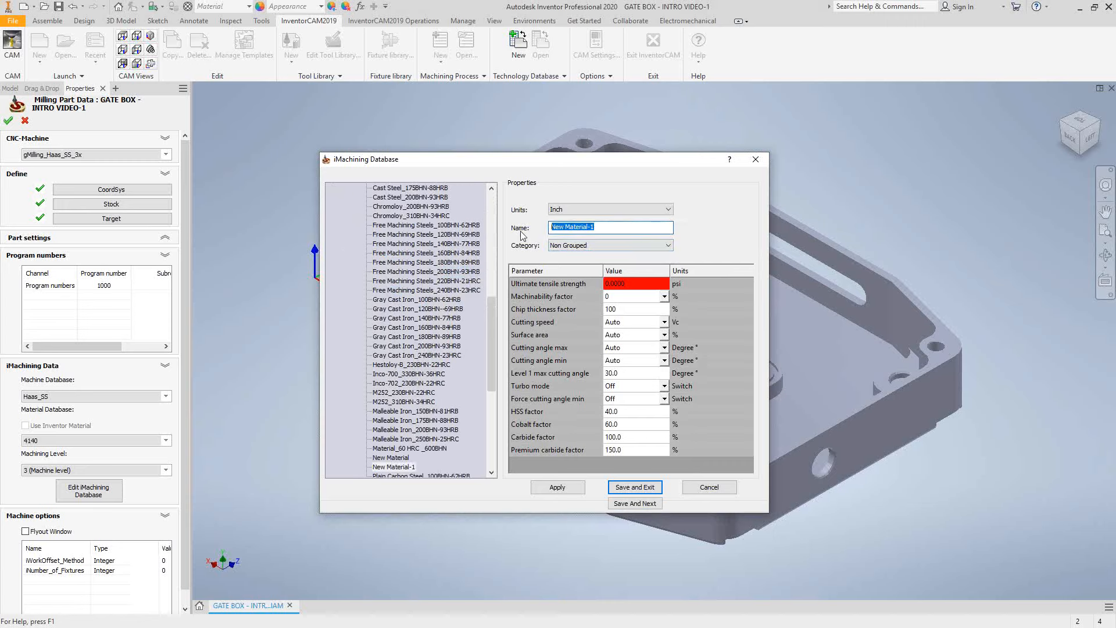
{"action": "type", "text": "Test MMM"}
{"action": "key", "text": "Return"}
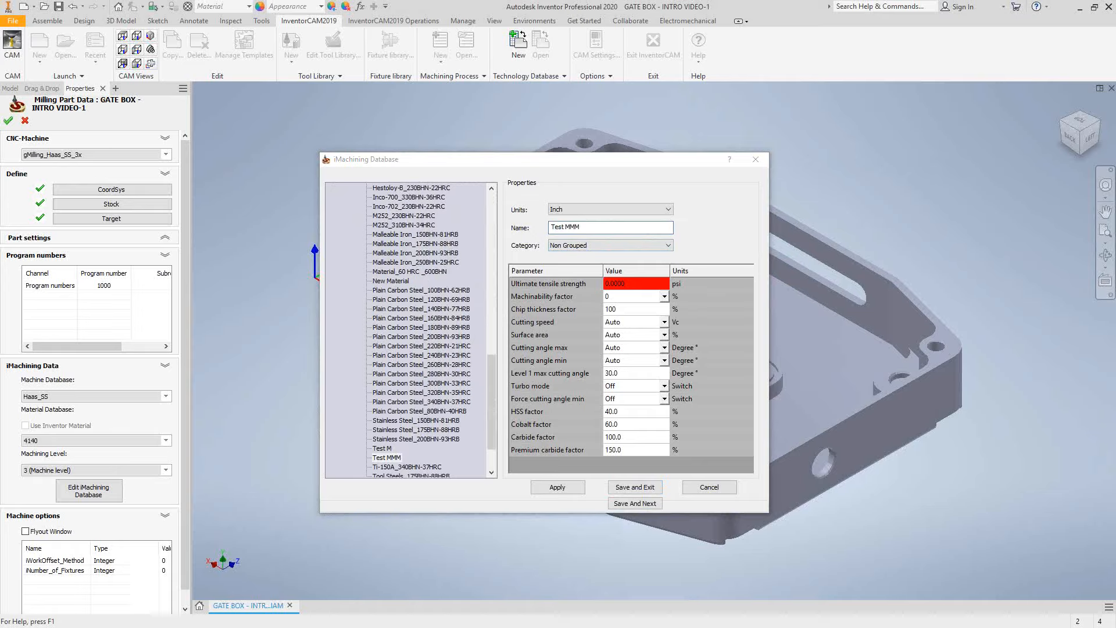
Switch to MatWeb in the browser, search for 4140 and open the AISI 4140 Steel, oil quenched, 205°C temper, 25 mm round entry
{"action": "key", "text": "alt+Tab"}
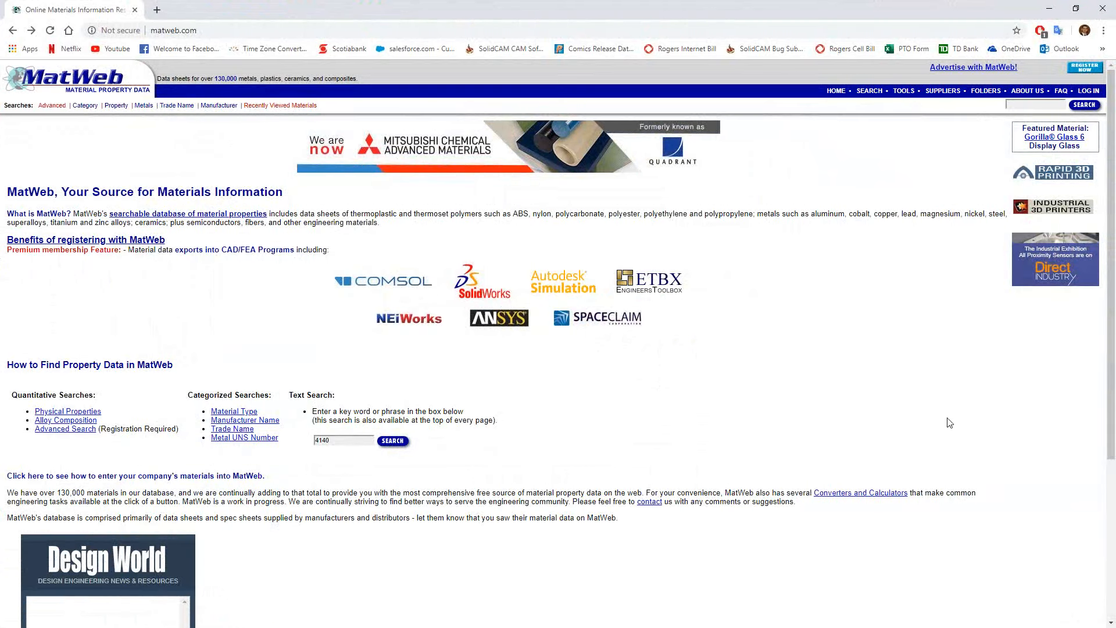
{"action": "left_click_drag", "start_coordinate": [361, 440], "coordinate": [280, 452]}
{"action": "key", "text": "Return"}
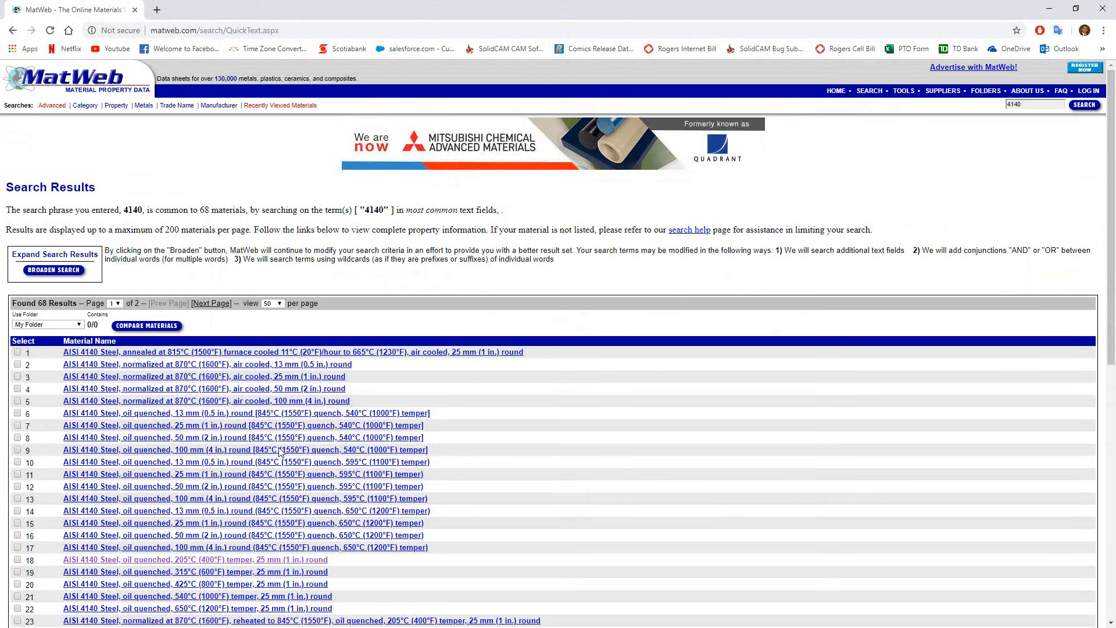
{"action": "scroll", "coordinate": [311, 437], "scroll_direction": "down", "scroll_amount": 3}
{"action": "scroll", "coordinate": [314, 433], "scroll_direction": "up", "scroll_amount": 3}
{"action": "scroll", "coordinate": [314, 434], "scroll_direction": "down", "scroll_amount": 4}
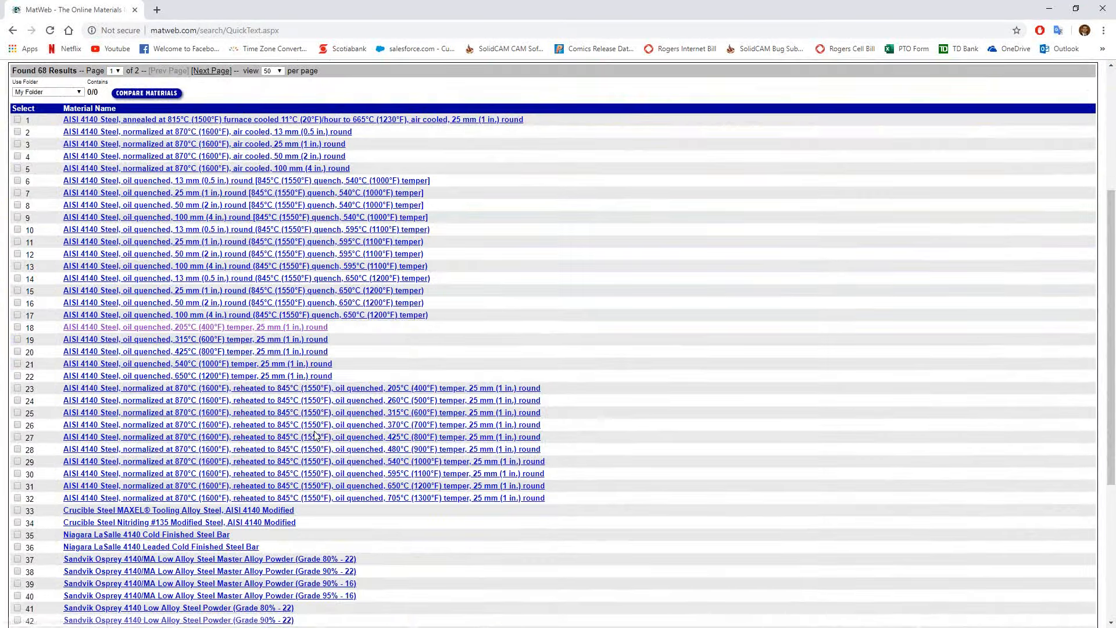
{"action": "left_click", "coordinate": [156, 329]}
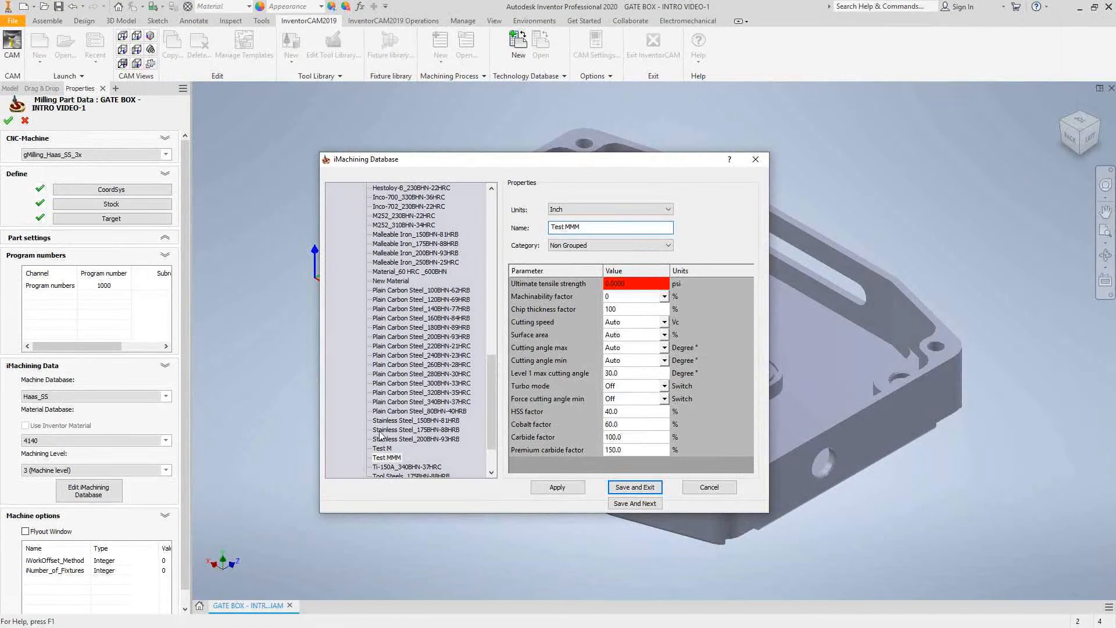
Leave the iMachining Database without saving and accept the milling part data
{"action": "scroll", "coordinate": [405, 431], "scroll_direction": "up", "scroll_amount": 15}
{"action": "scroll", "coordinate": [405, 432], "scroll_direction": "up", "scroll_amount": 3}
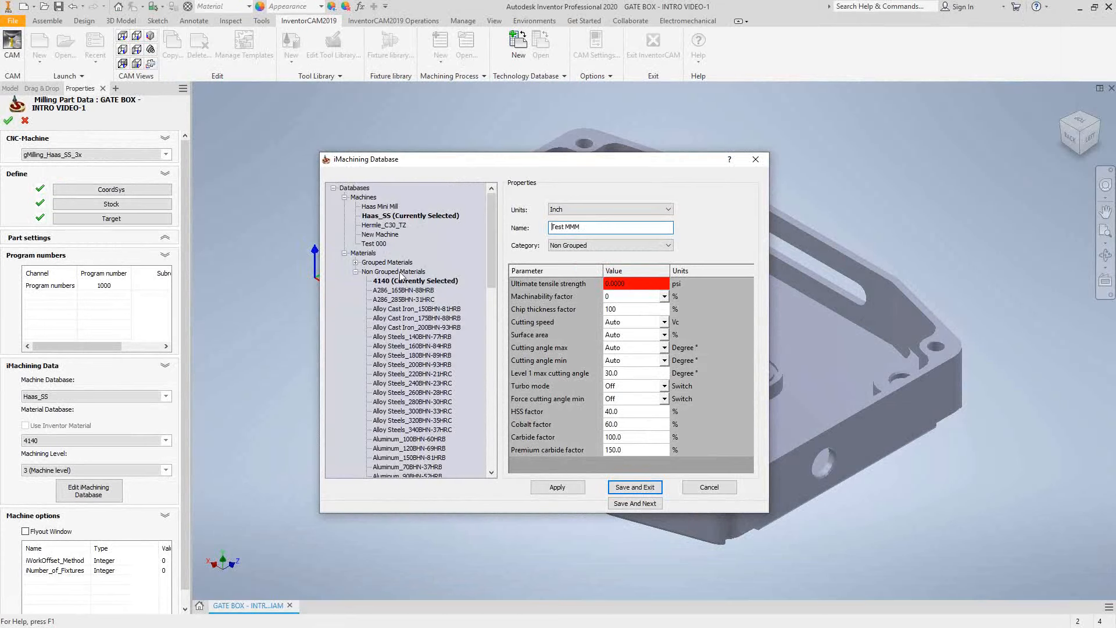
{"action": "key", "text": "Escape"}
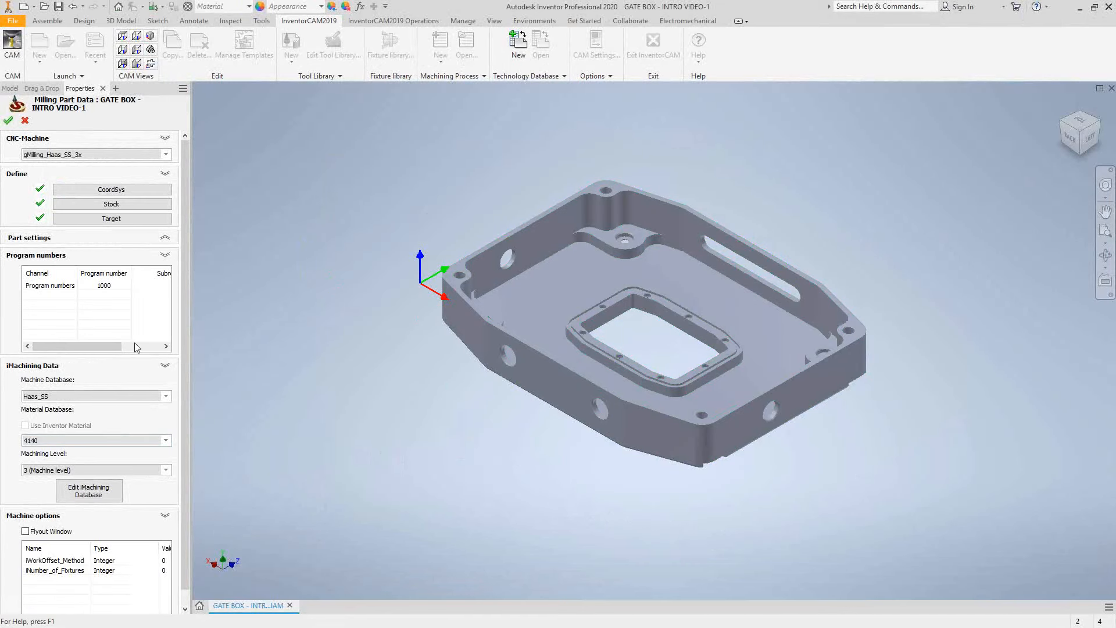
{"action": "left_click", "coordinate": [8, 120]}
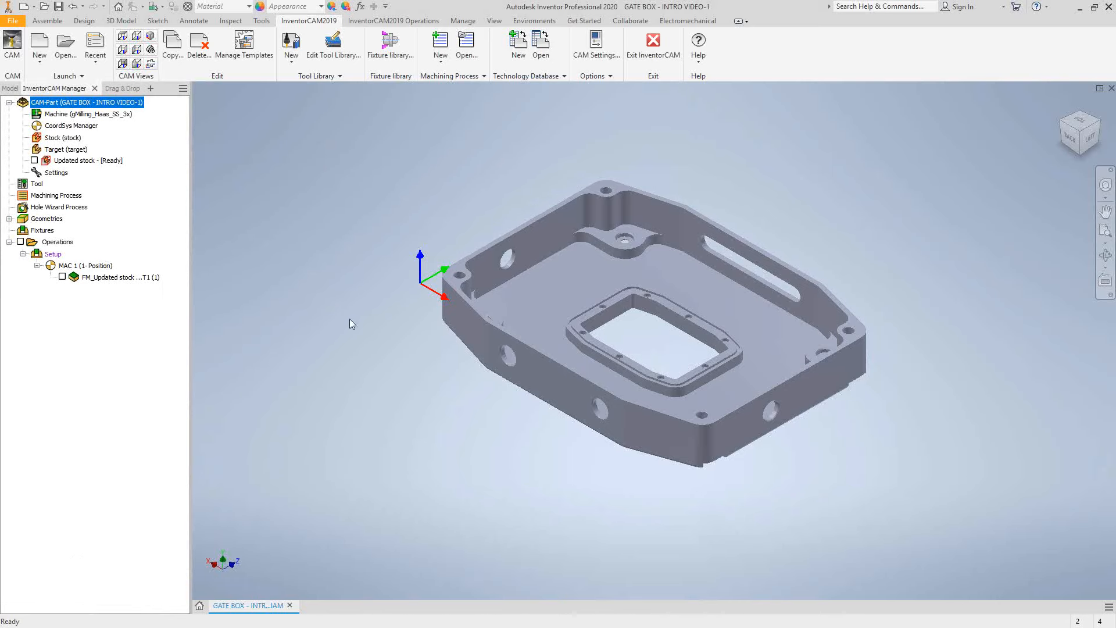
Add a 2D iMachining operation after the face milling operation and select the pocket floor face as its geometry
{"action": "right_click", "coordinate": [90, 278]}
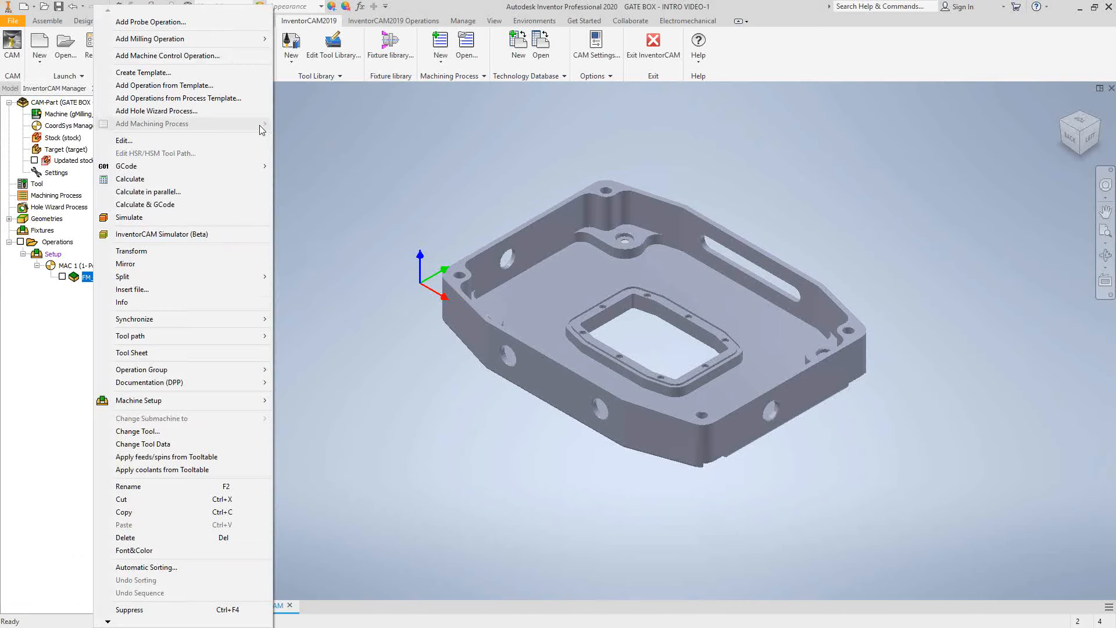
{"action": "mouse_move", "coordinate": [206, 40]}
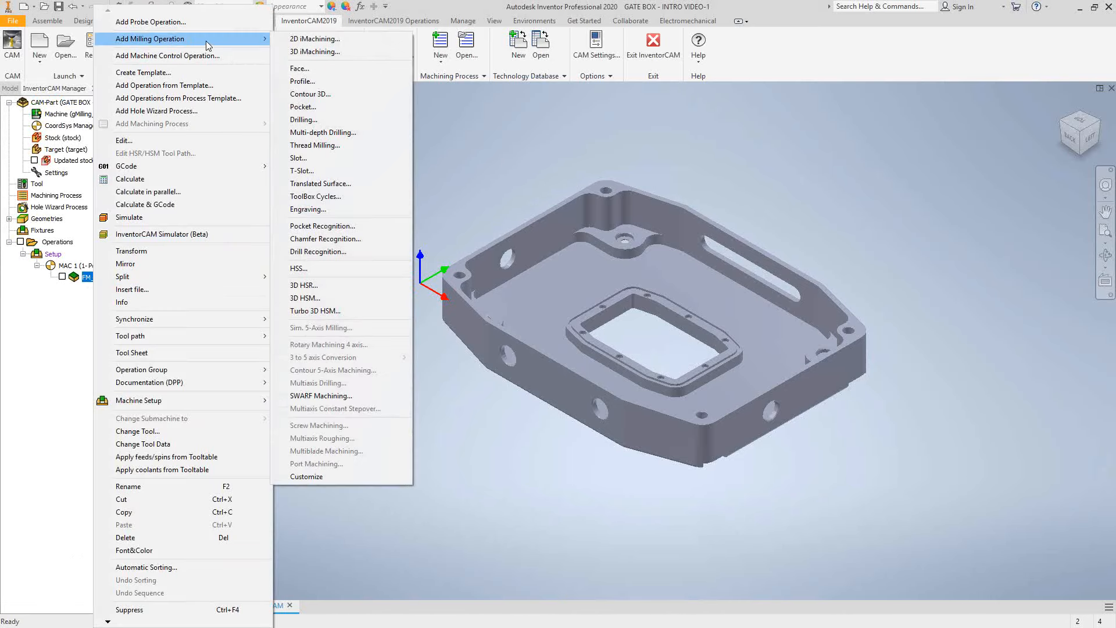
{"action": "left_click", "coordinate": [304, 41]}
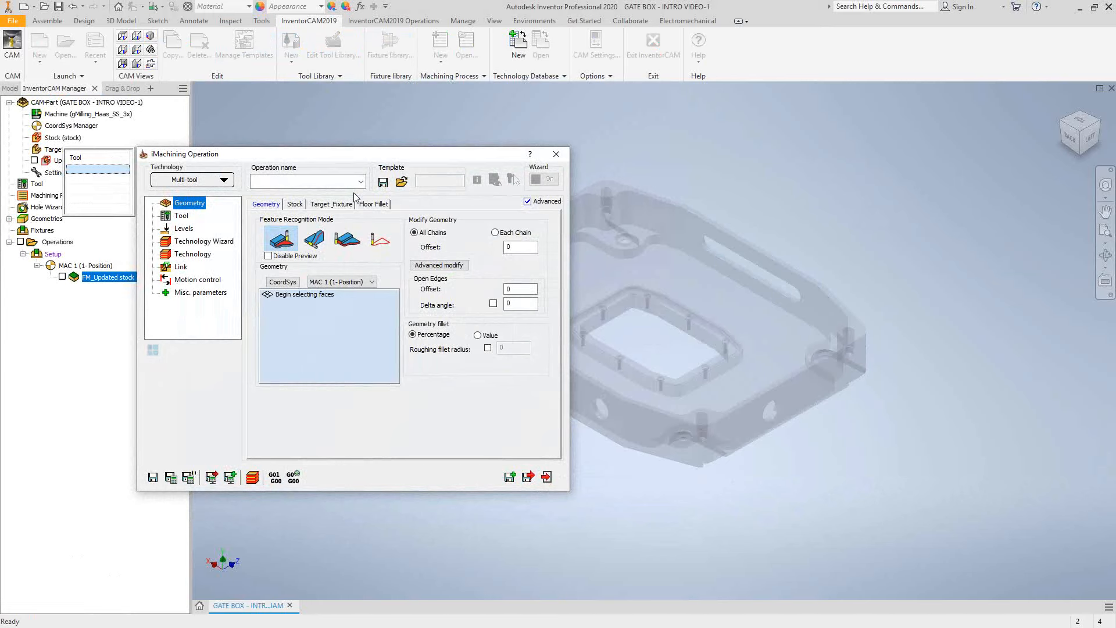
{"action": "left_click_drag", "start_coordinate": [358, 154], "coordinate": [319, 164]}
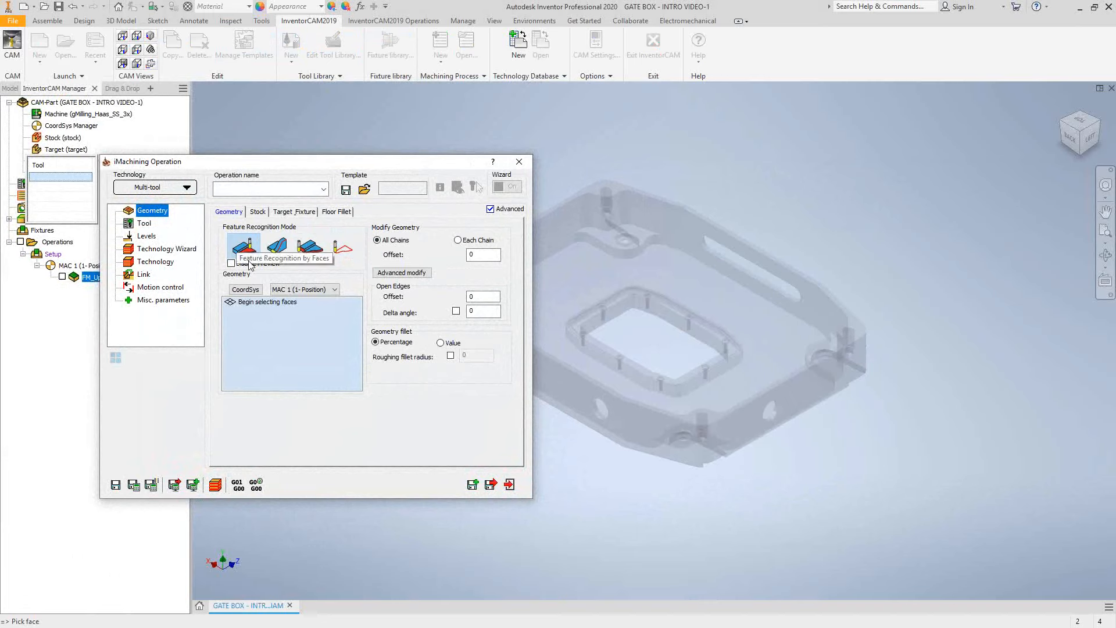
{"action": "left_click", "coordinate": [267, 302]}
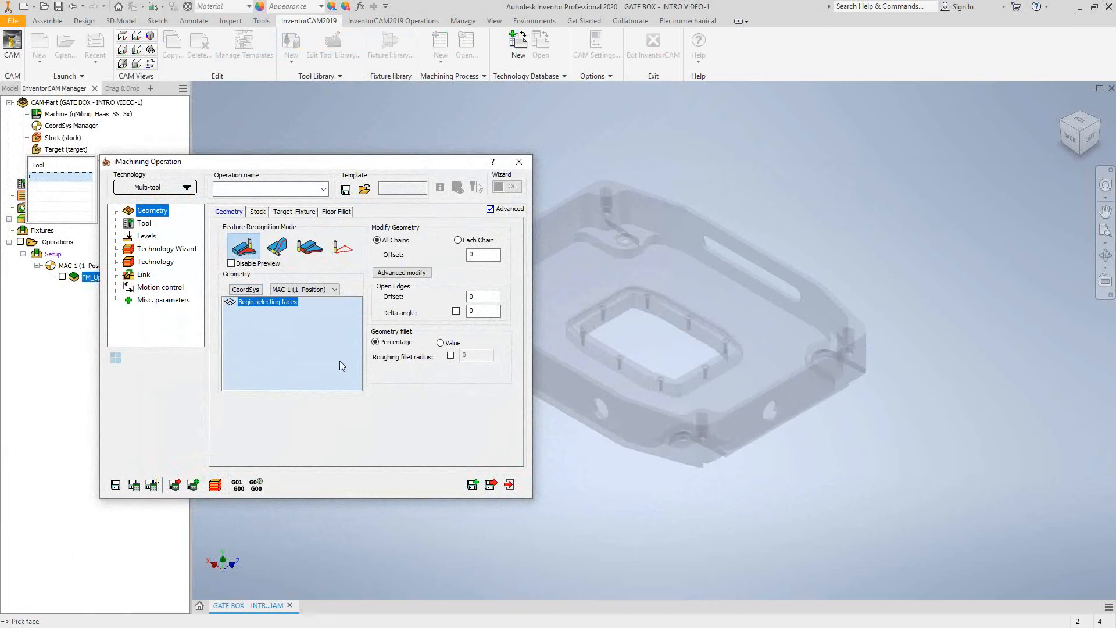
{"action": "left_click", "coordinate": [674, 275]}
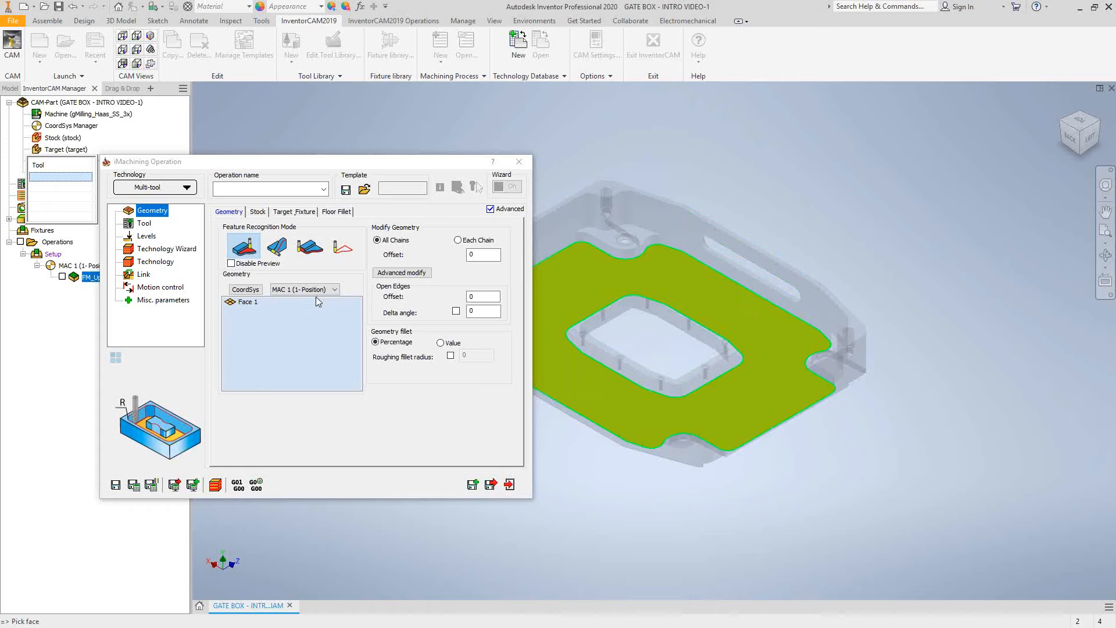
Assign tool 57, the 1-inch diameter mill, to the iMachining operation
{"action": "left_click", "coordinate": [144, 225]}
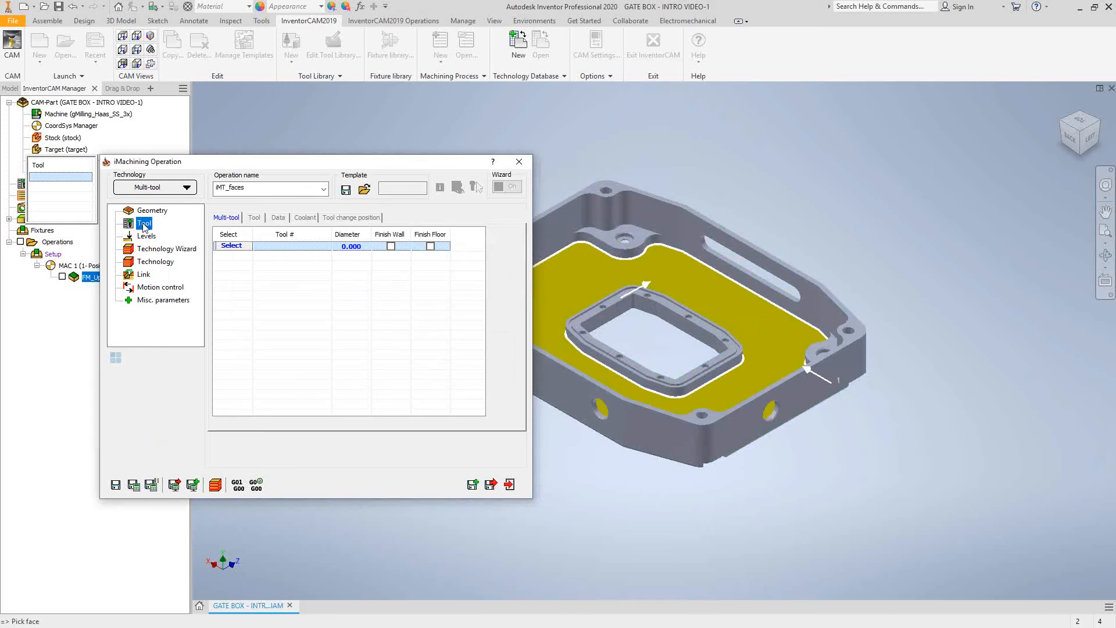
{"action": "left_click", "coordinate": [233, 245]}
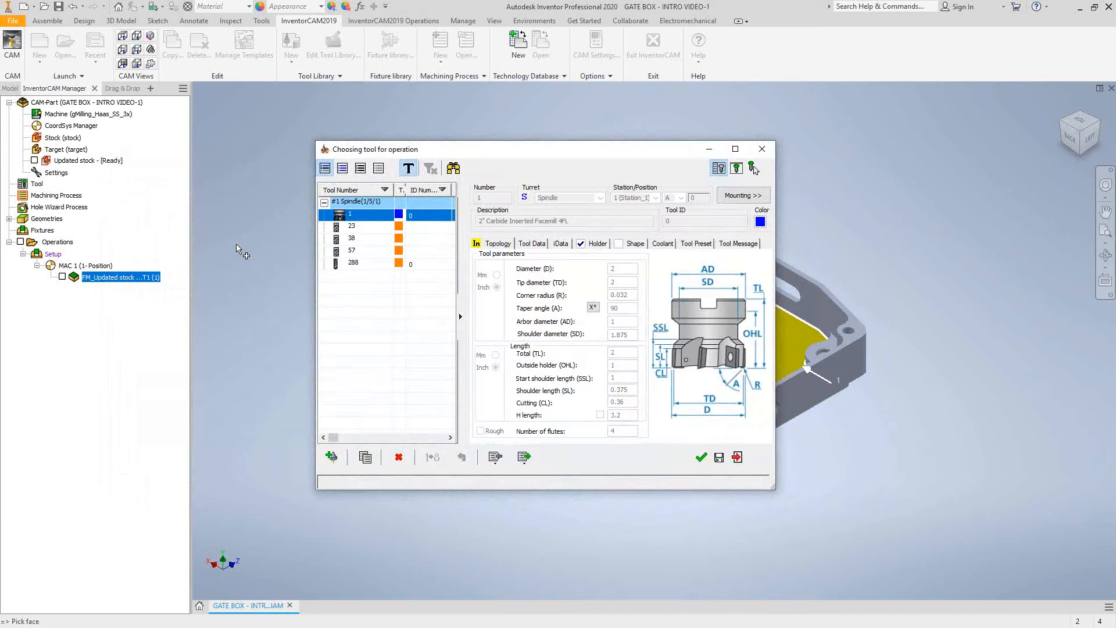
{"action": "left_click", "coordinate": [352, 251]}
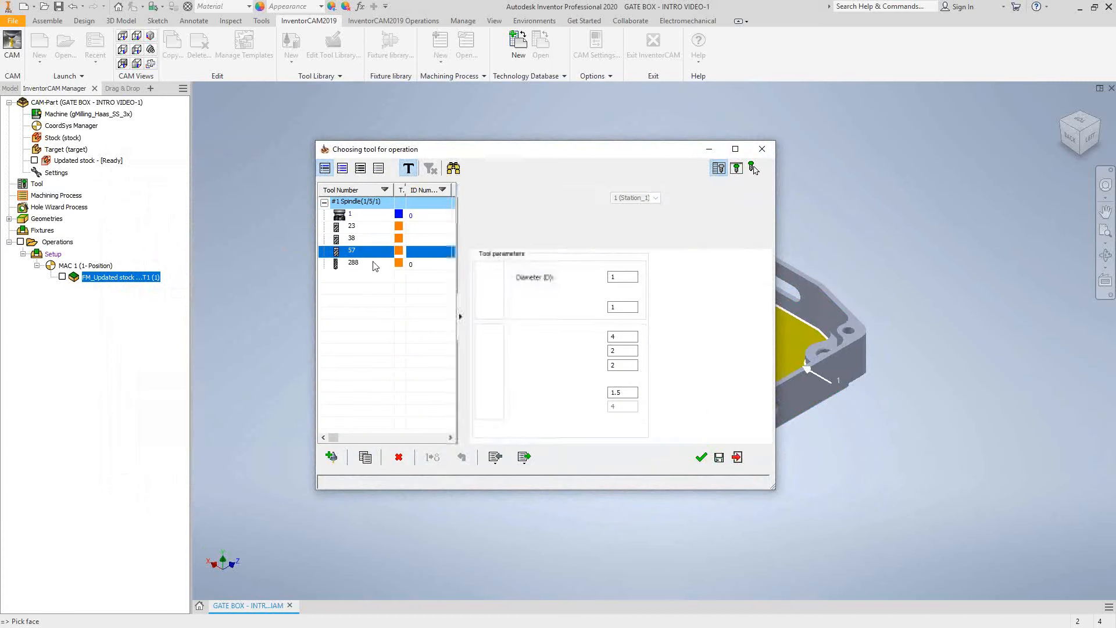
{"action": "left_click", "coordinate": [700, 458]}
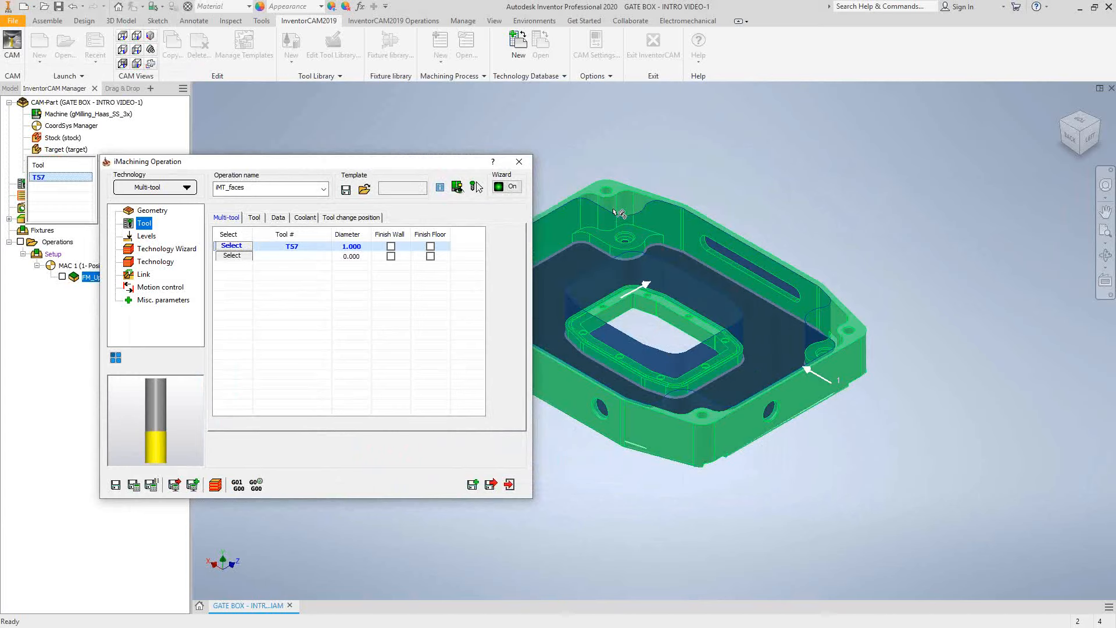
Redefine the operation's geometry with a new chain along the upper inner edge of the pocket wall and accept it
{"action": "left_click", "coordinate": [157, 212]}
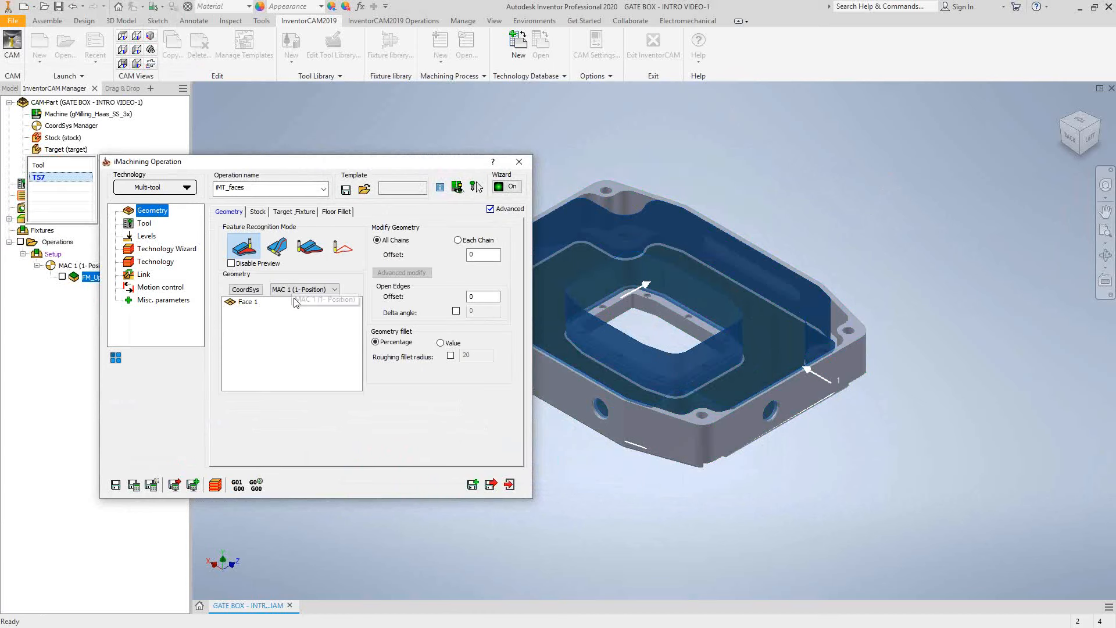
{"action": "left_click", "coordinate": [277, 247]}
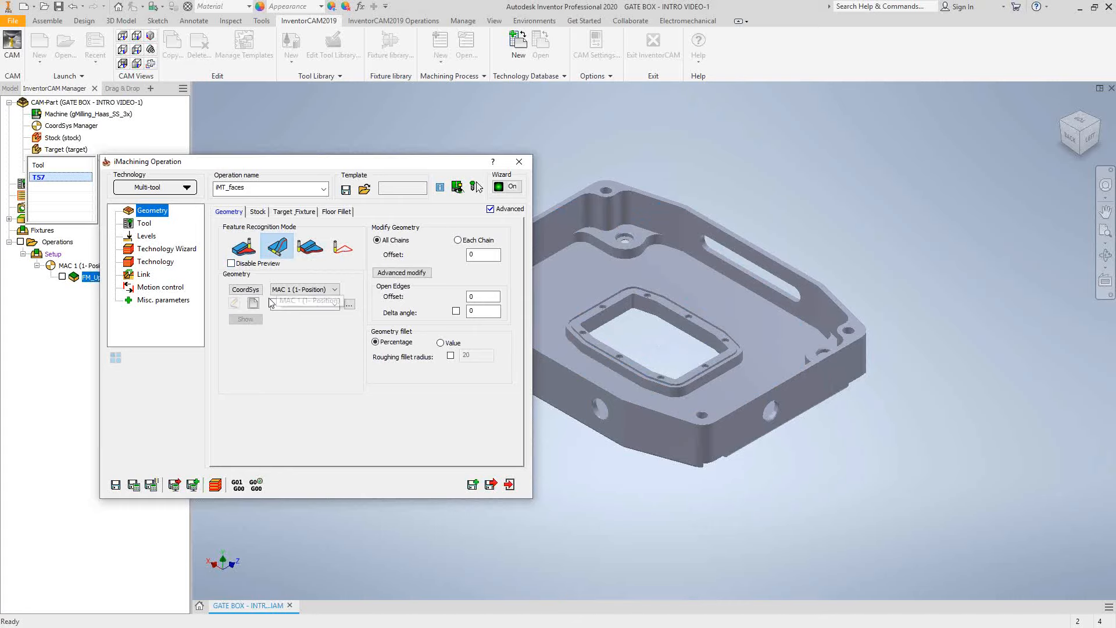
{"action": "left_click", "coordinate": [253, 303]}
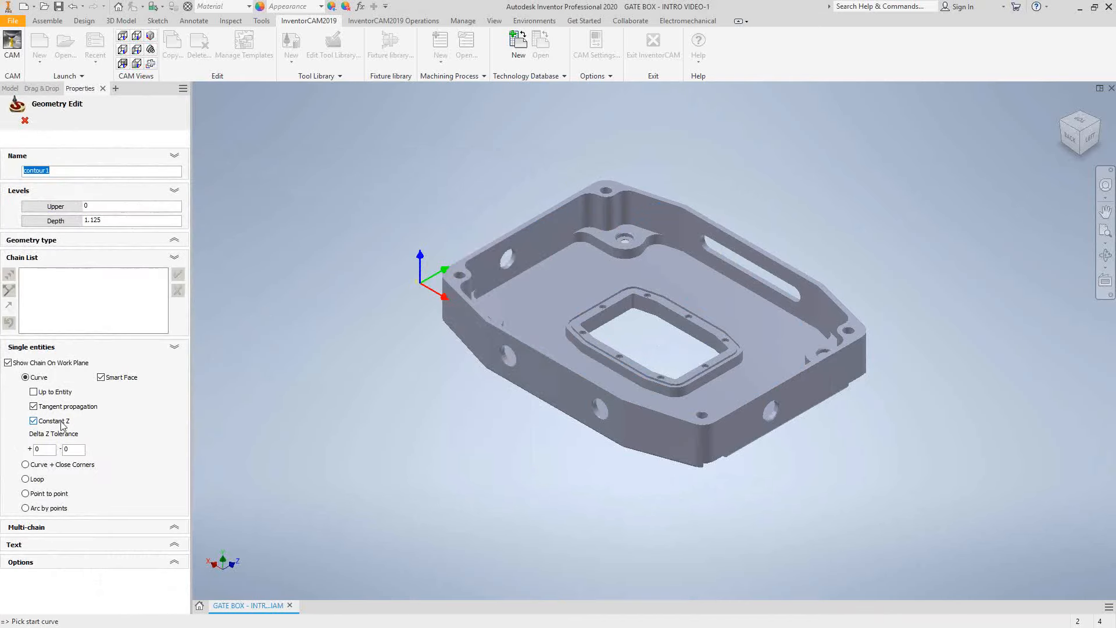
{"action": "left_click", "coordinate": [801, 275]}
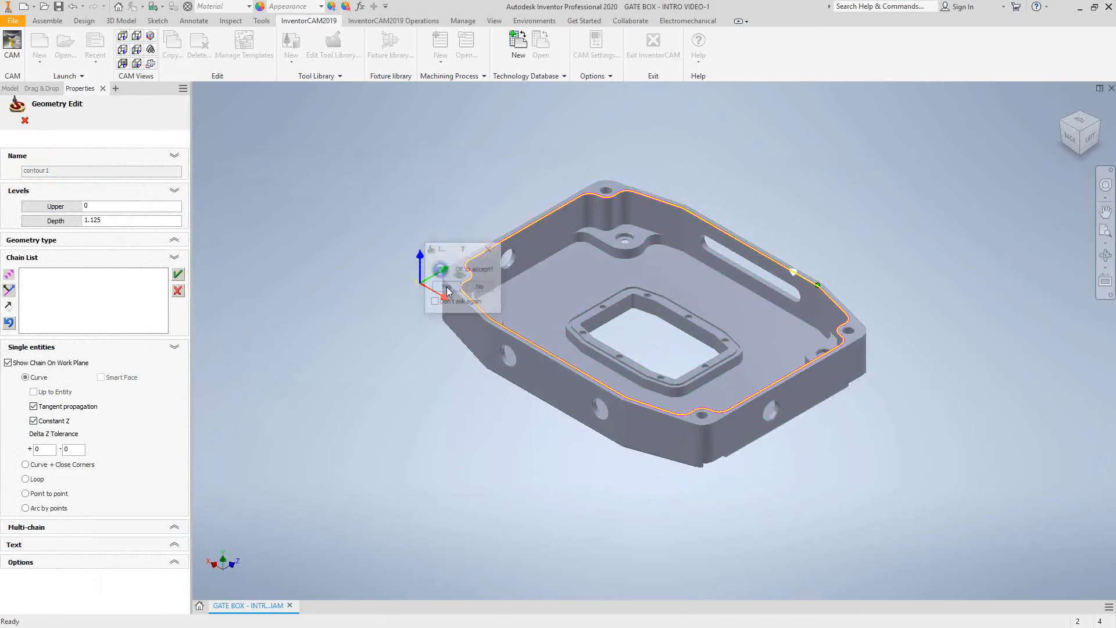
{"action": "left_click", "coordinate": [446, 288]}
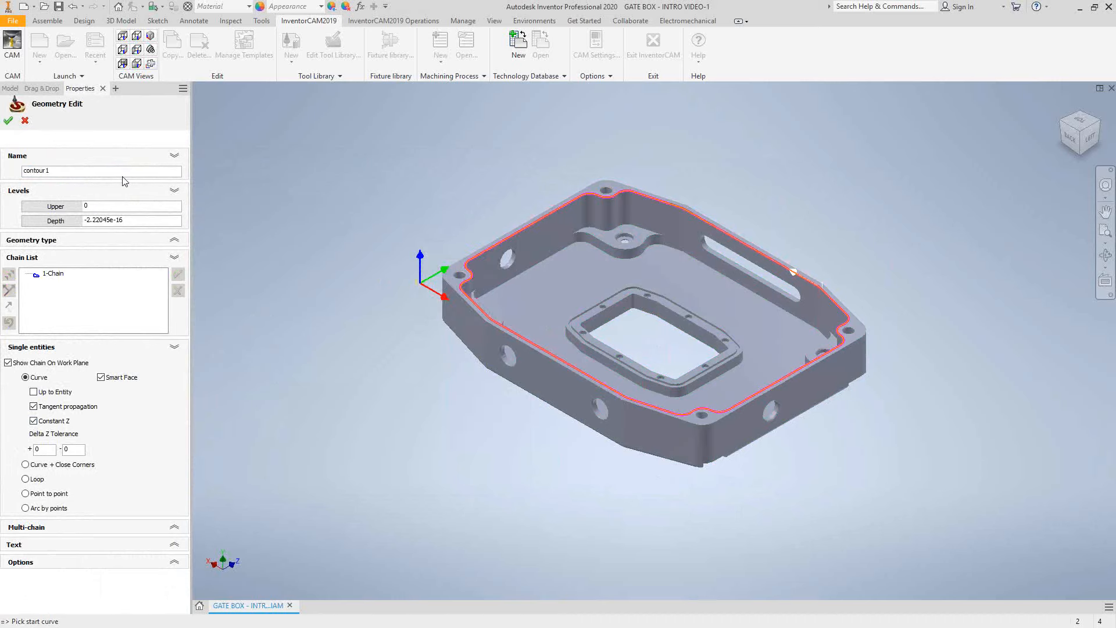
{"action": "left_click", "coordinate": [8, 121]}
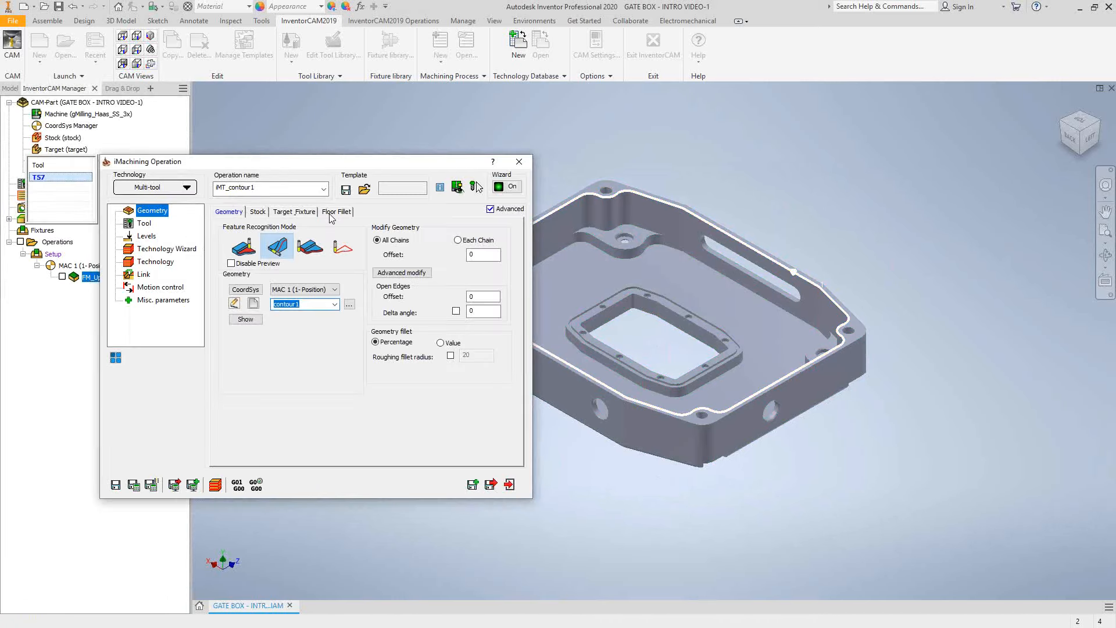
Set the iMachining operation's pocket depth to 0.875 by picking the boss's top face at the pocket wall
{"action": "left_click", "coordinate": [146, 236]}
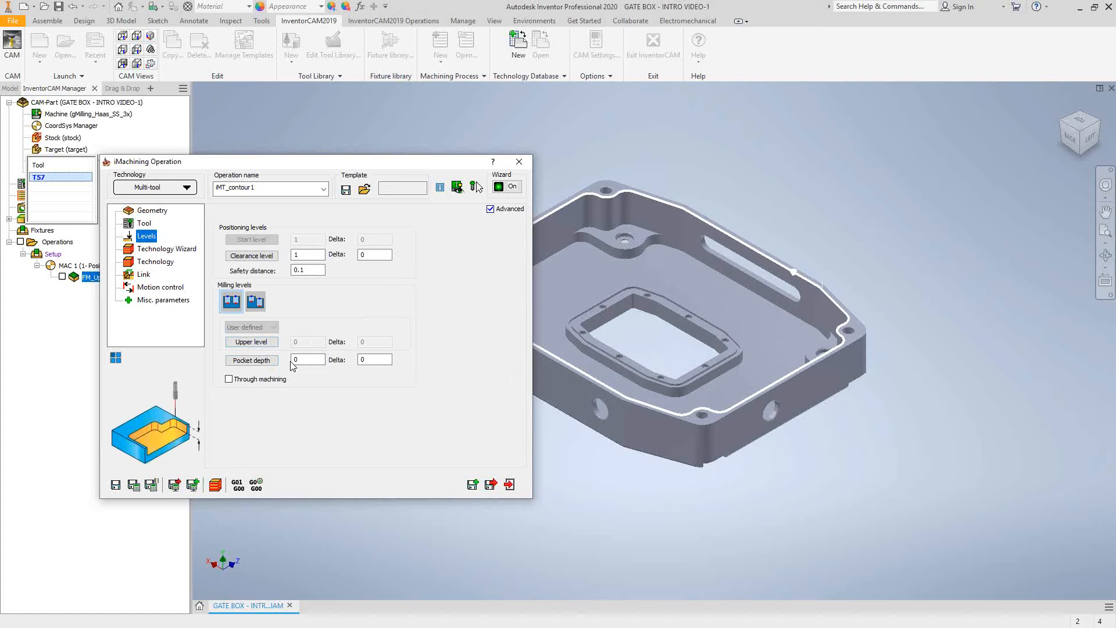
{"action": "double_click", "coordinate": [294, 360]}
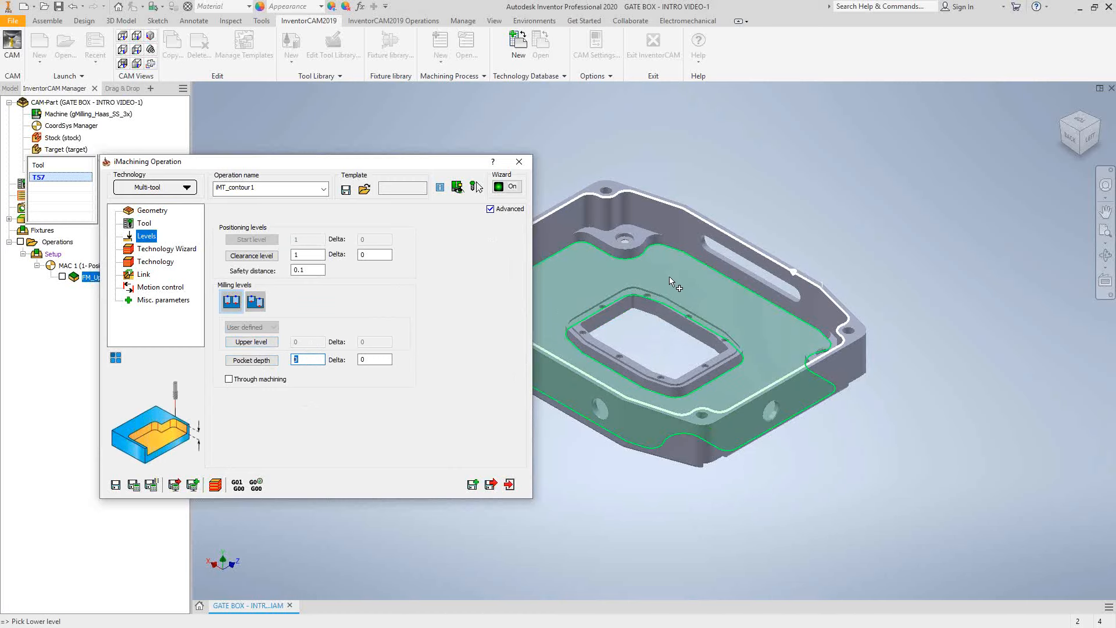
{"action": "mouse_move", "coordinate": [669, 277]}
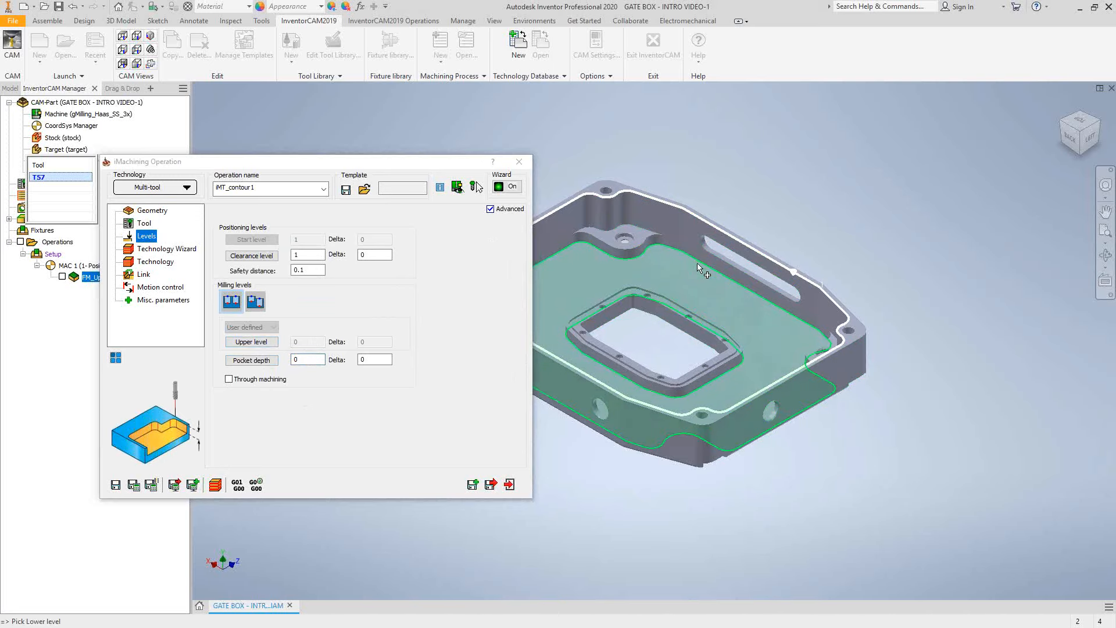
{"action": "left_click", "coordinate": [641, 235]}
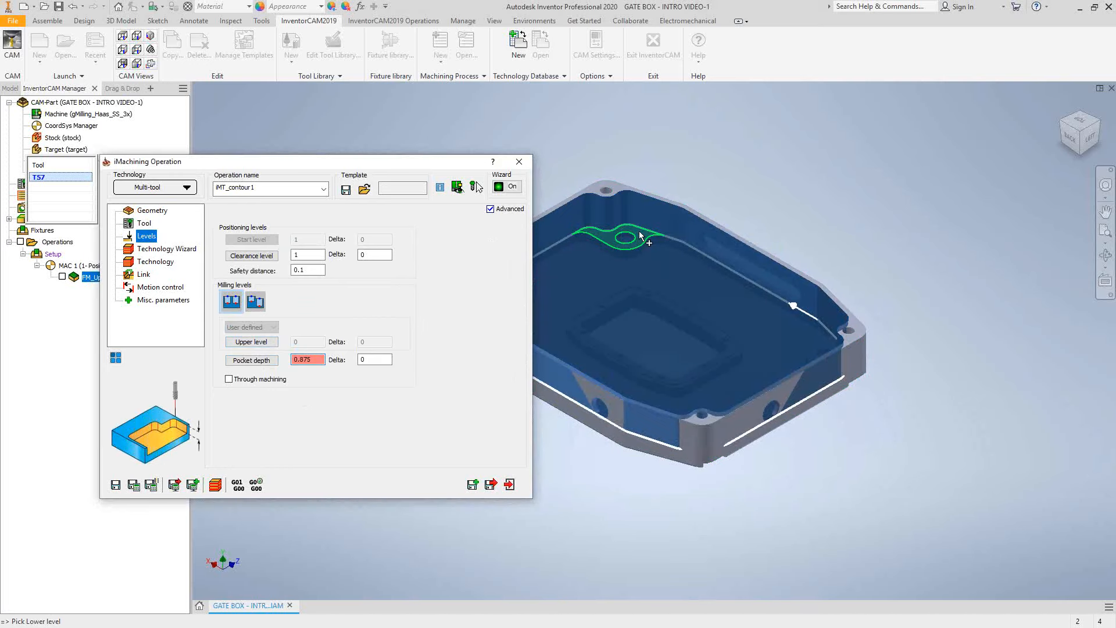
{"action": "mouse_move", "coordinate": [639, 233]}
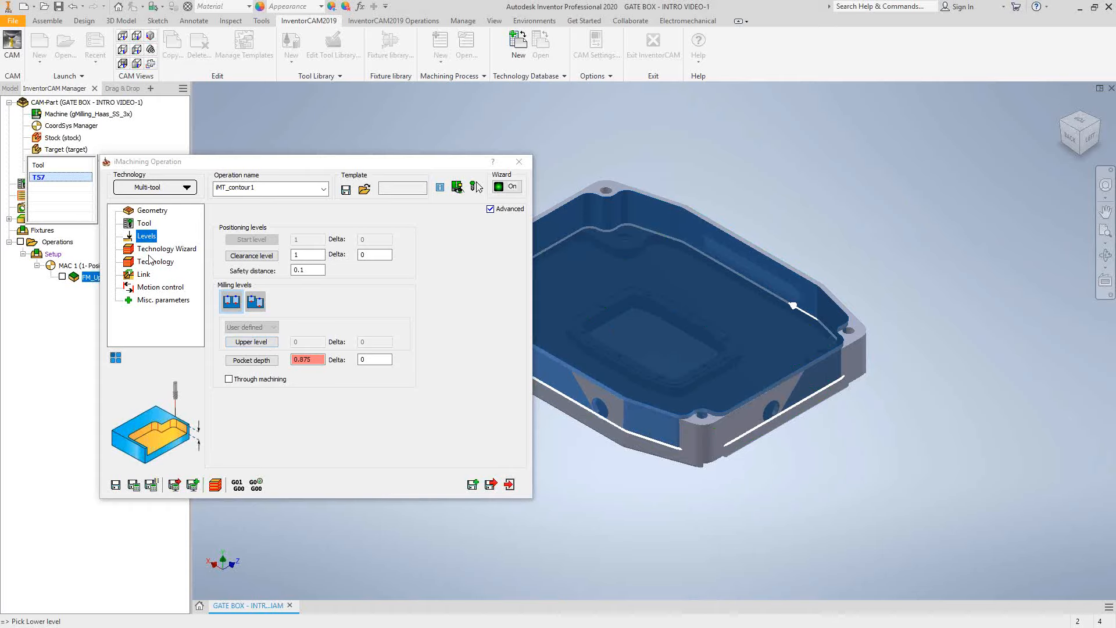
Review the feed and spin data calculated for the operation's tool
{"action": "left_click", "coordinate": [148, 224]}
{"action": "left_click", "coordinate": [254, 219]}
{"action": "left_click", "coordinate": [282, 218]}
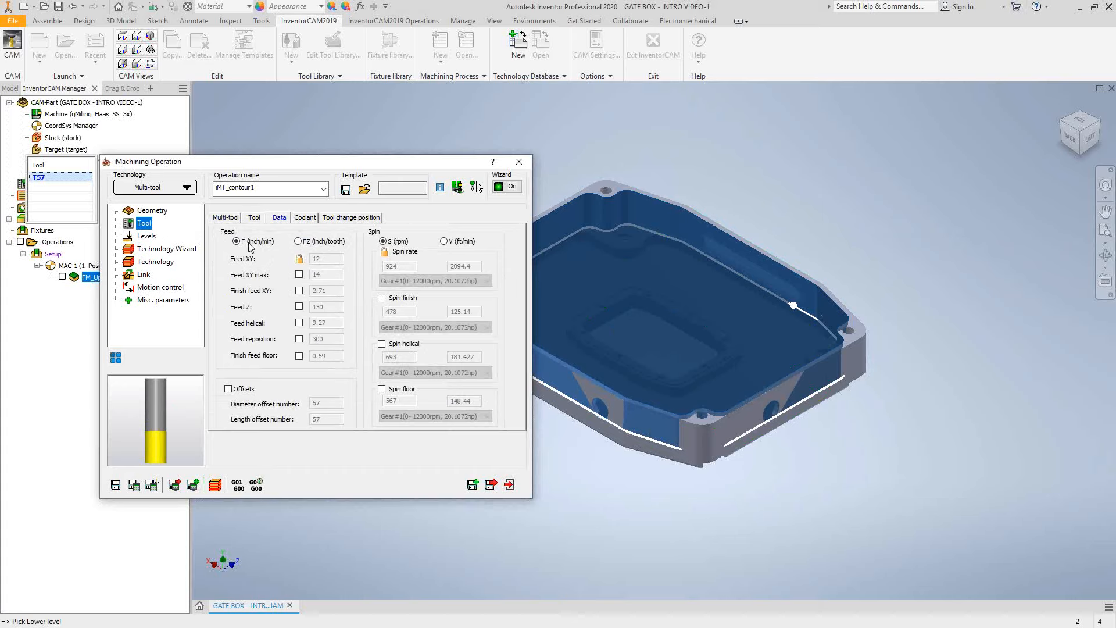
Raise the machining level to 8 in the operation's Technology Wizard
{"action": "left_click", "coordinate": [158, 251]}
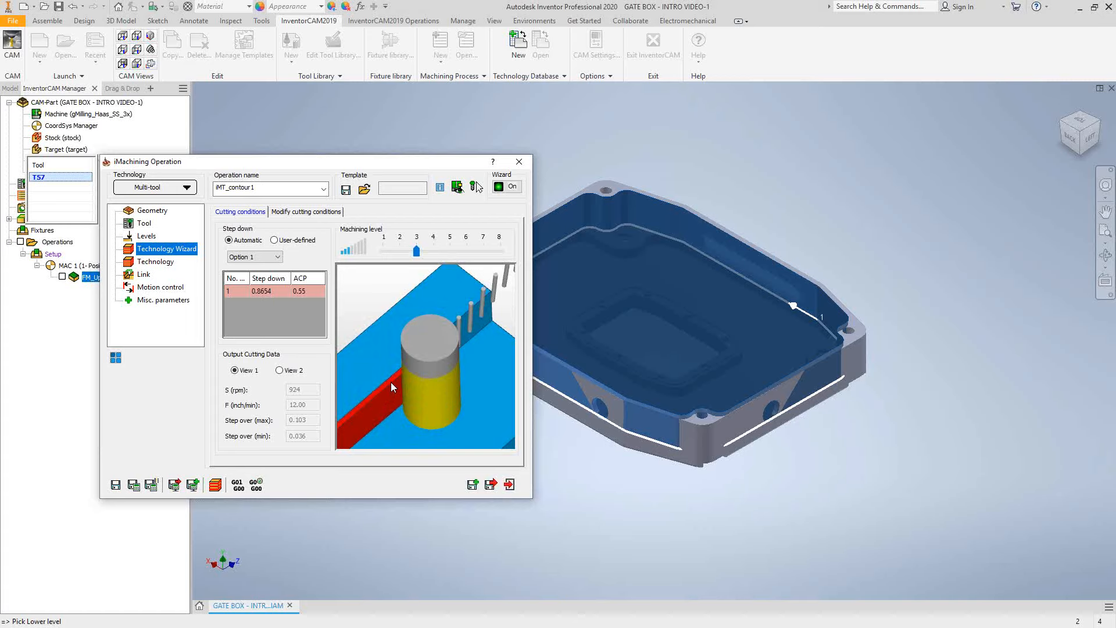
{"action": "left_click_drag", "start_coordinate": [416, 251], "coordinate": [510, 252]}
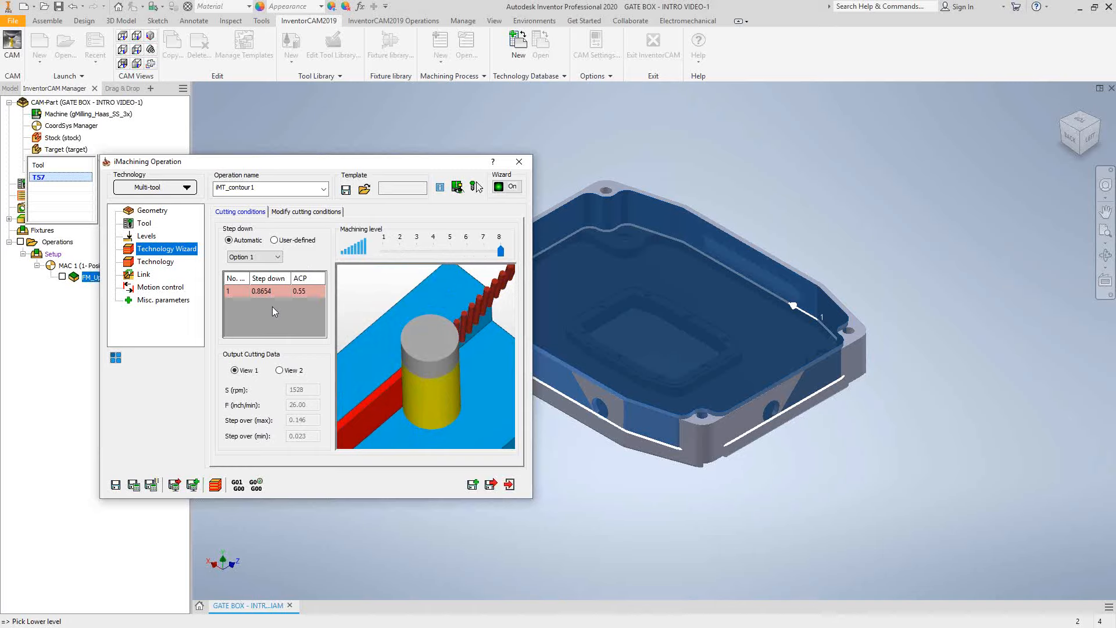
{"action": "left_click", "coordinate": [511, 188]}
{"action": "left_click", "coordinate": [512, 187]}
{"action": "left_click", "coordinate": [275, 240]}
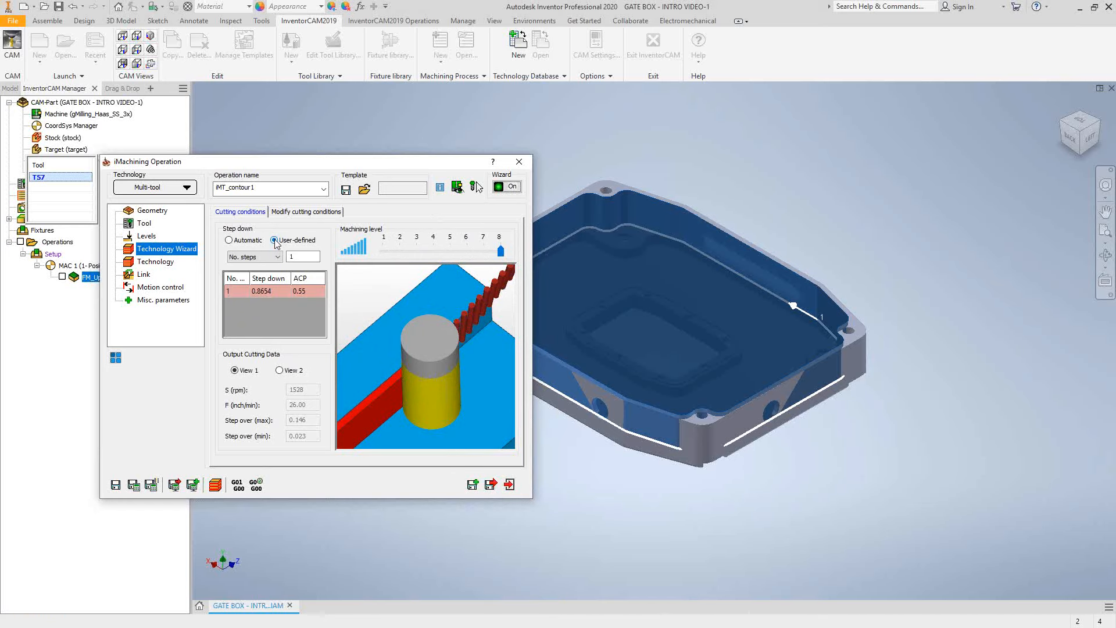
{"action": "left_click", "coordinate": [259, 257]}
{"action": "left_click", "coordinate": [256, 274]}
{"action": "left_click", "coordinate": [229, 240]}
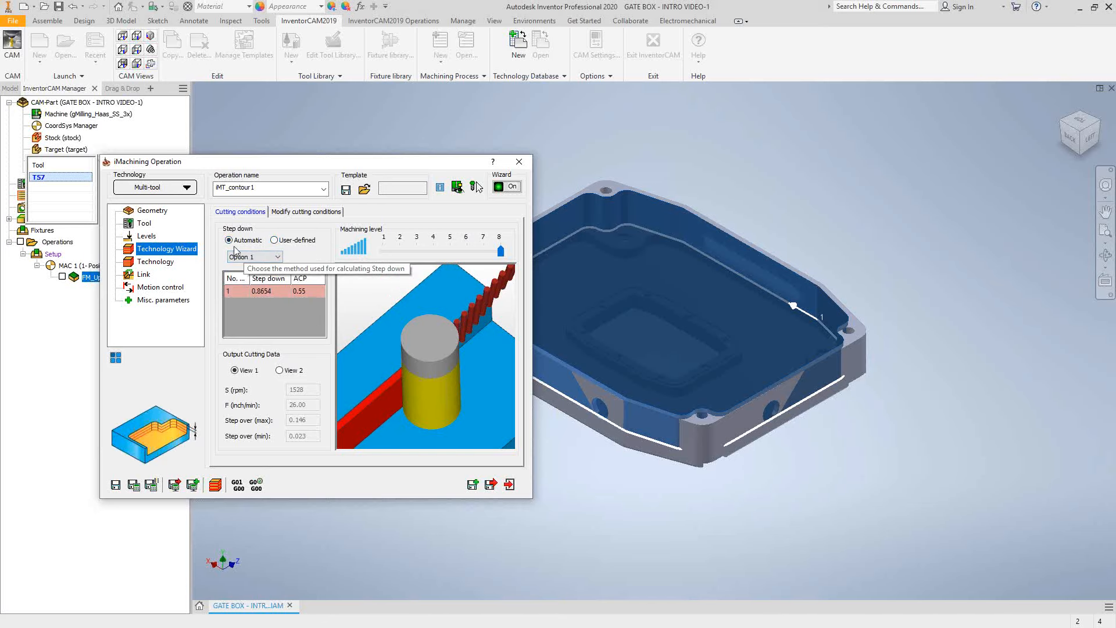
{"action": "left_click", "coordinate": [157, 262]}
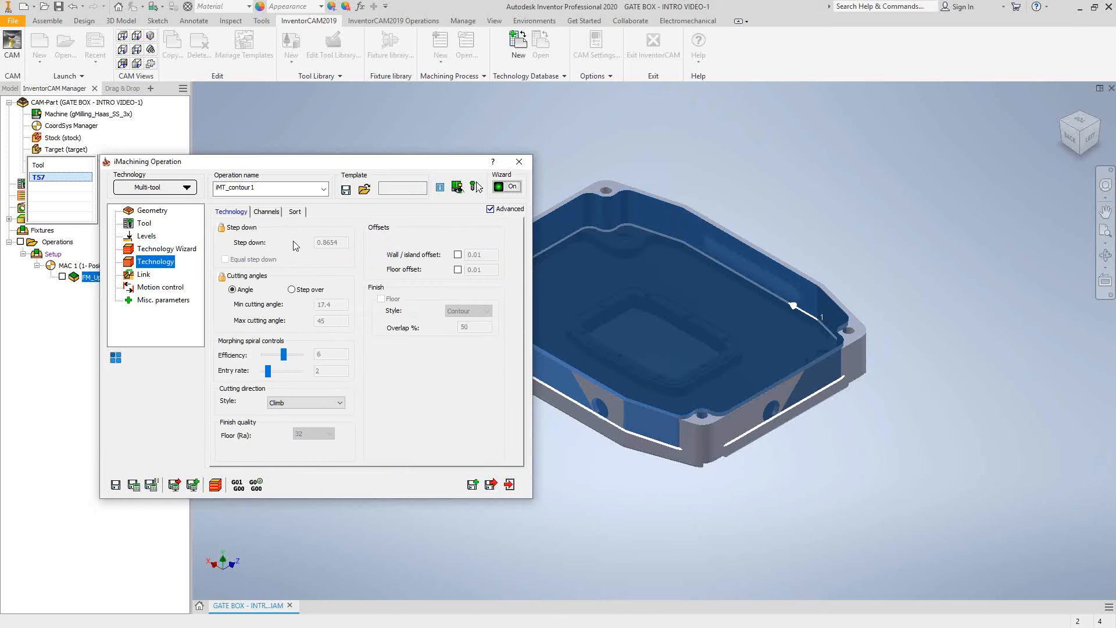
{"action": "left_click", "coordinate": [510, 187]}
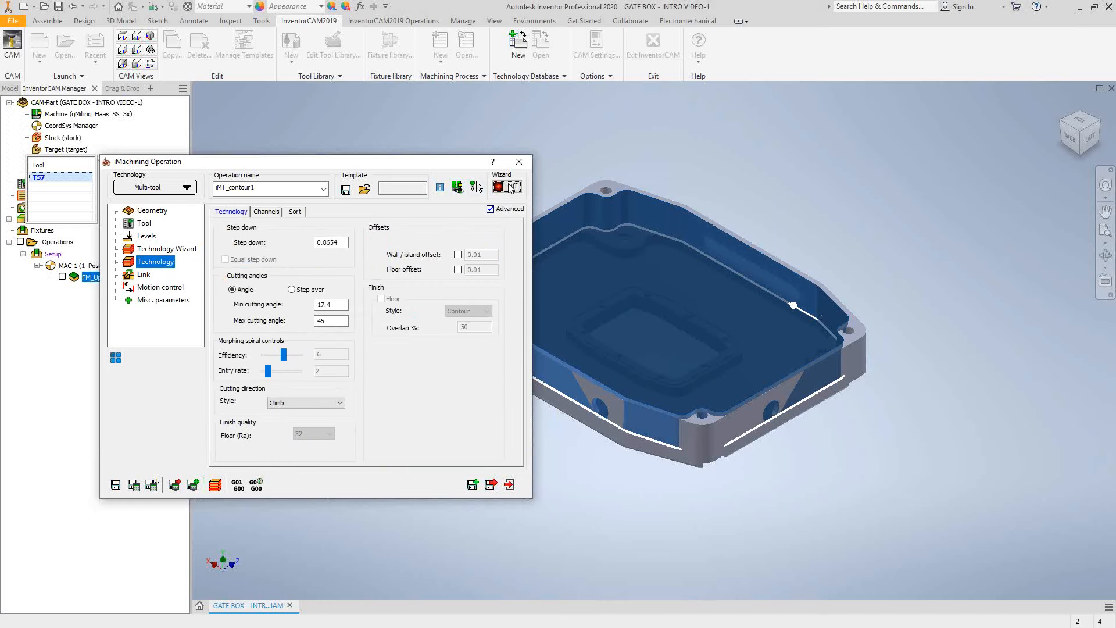
{"action": "left_click", "coordinate": [511, 187]}
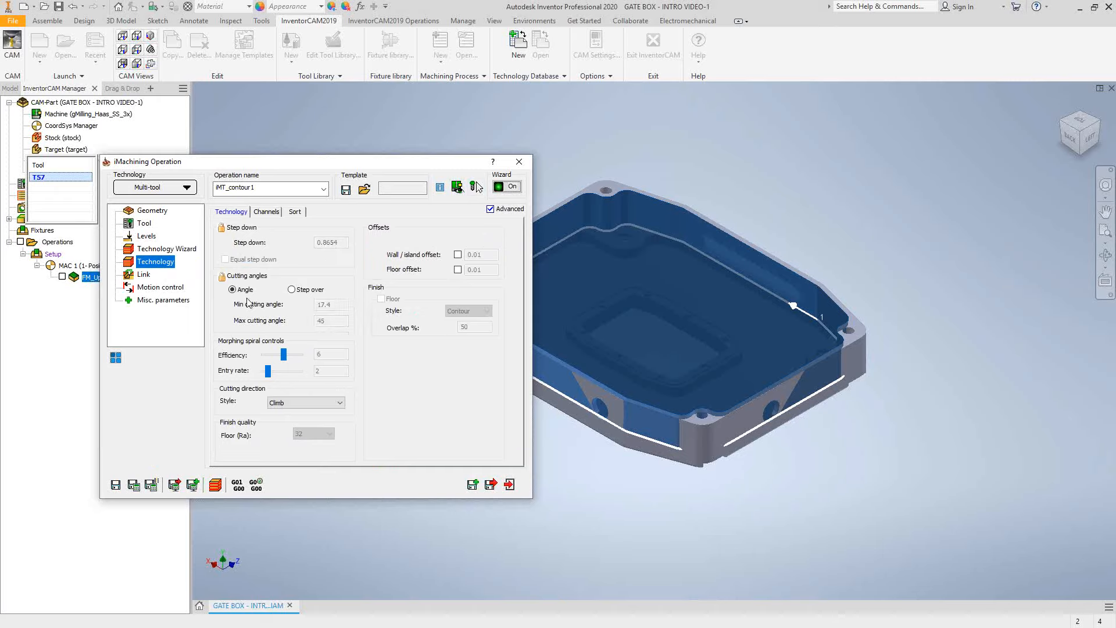
{"action": "mouse_move", "coordinate": [251, 285]}
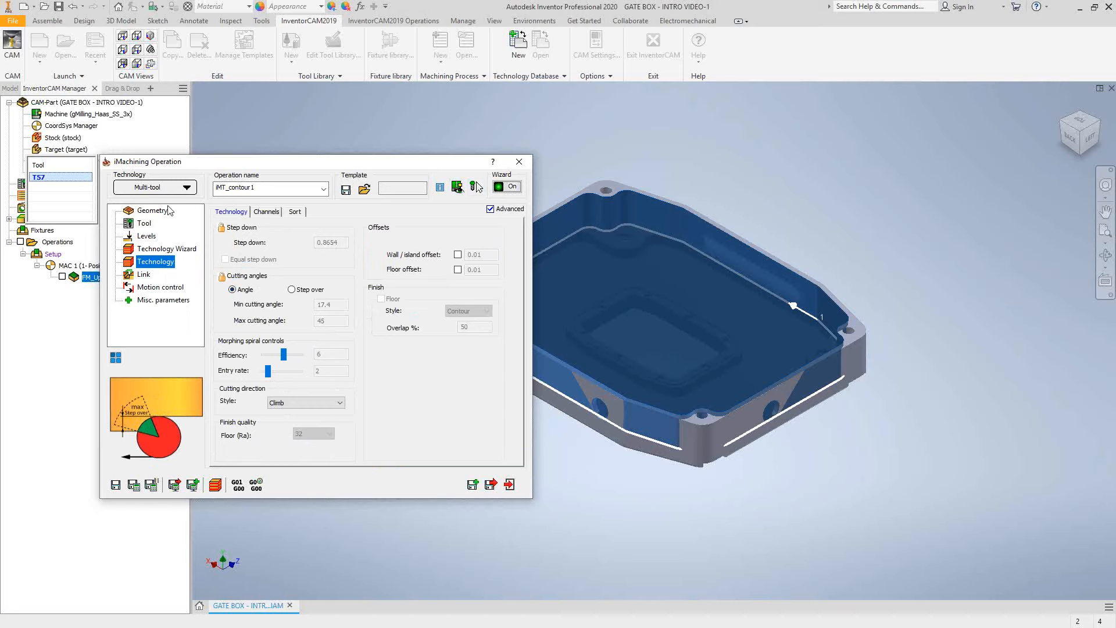
{"action": "left_click", "coordinate": [458, 255]}
{"action": "left_click", "coordinate": [457, 269]}
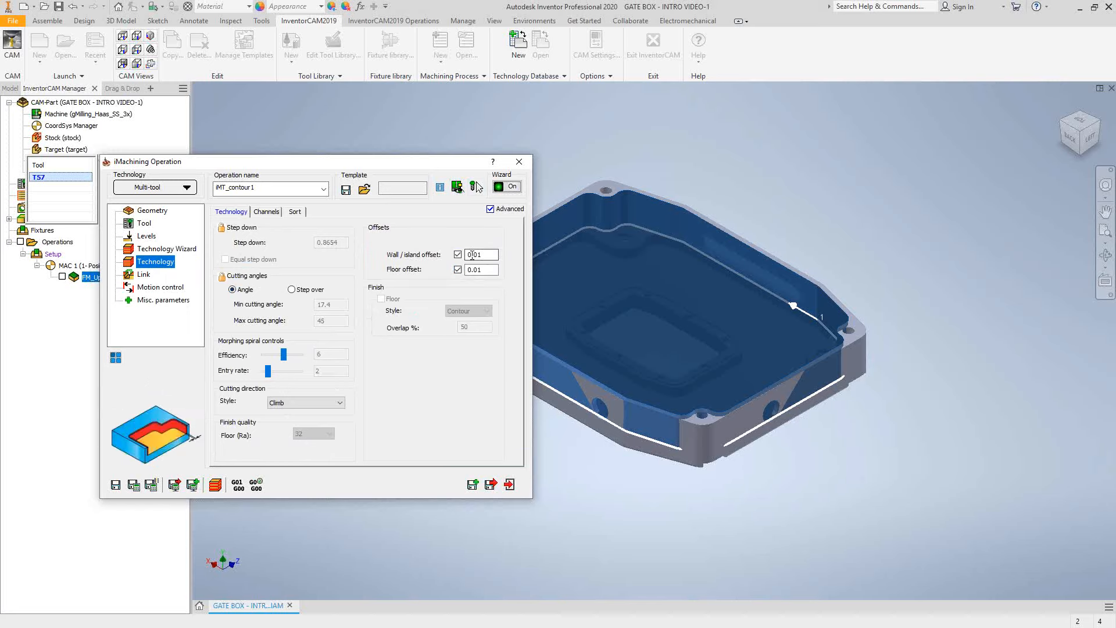
{"action": "left_click", "coordinate": [458, 254]}
{"action": "left_click", "coordinate": [457, 270]}
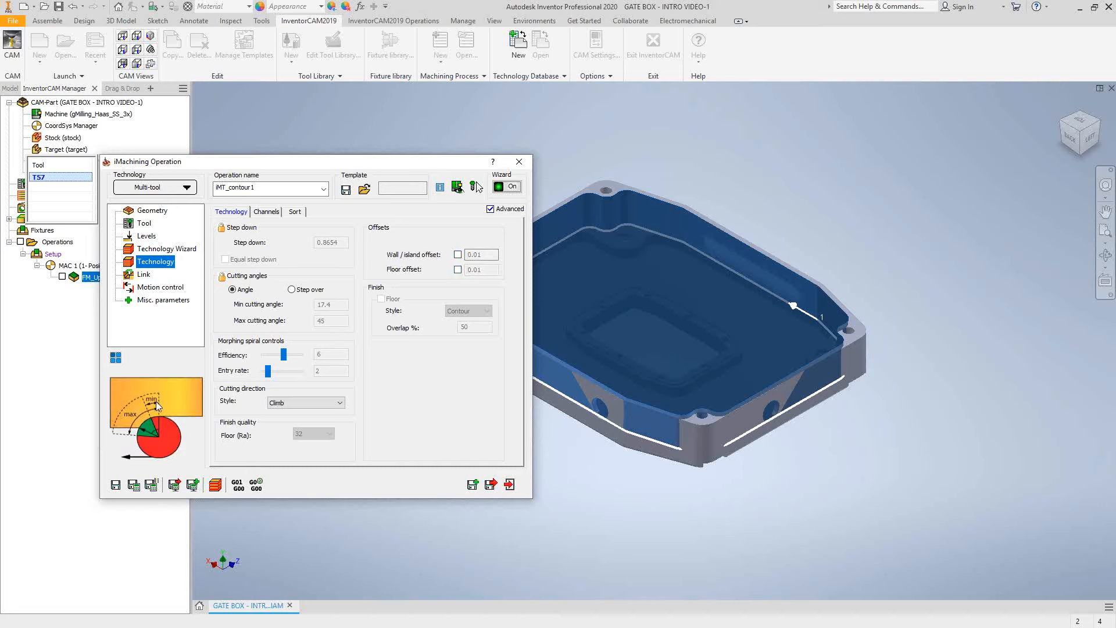
Save and calculate the iMachining operation and examine its toolpath in the pocket from the top and at an angle
{"action": "left_click", "coordinate": [134, 486]}
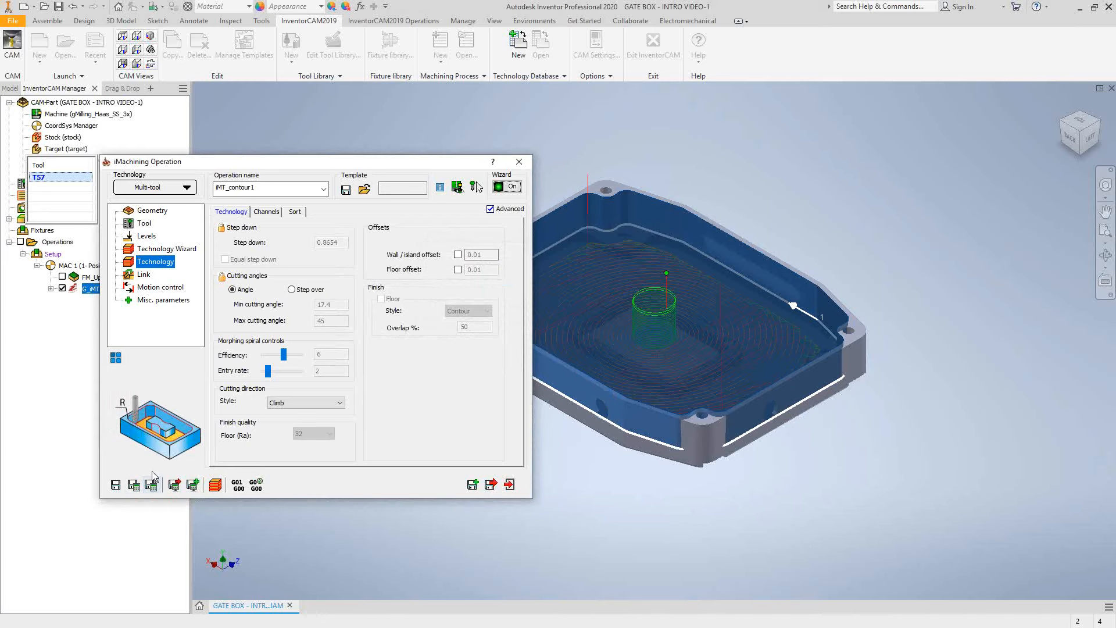
{"action": "left_click", "coordinate": [1083, 121]}
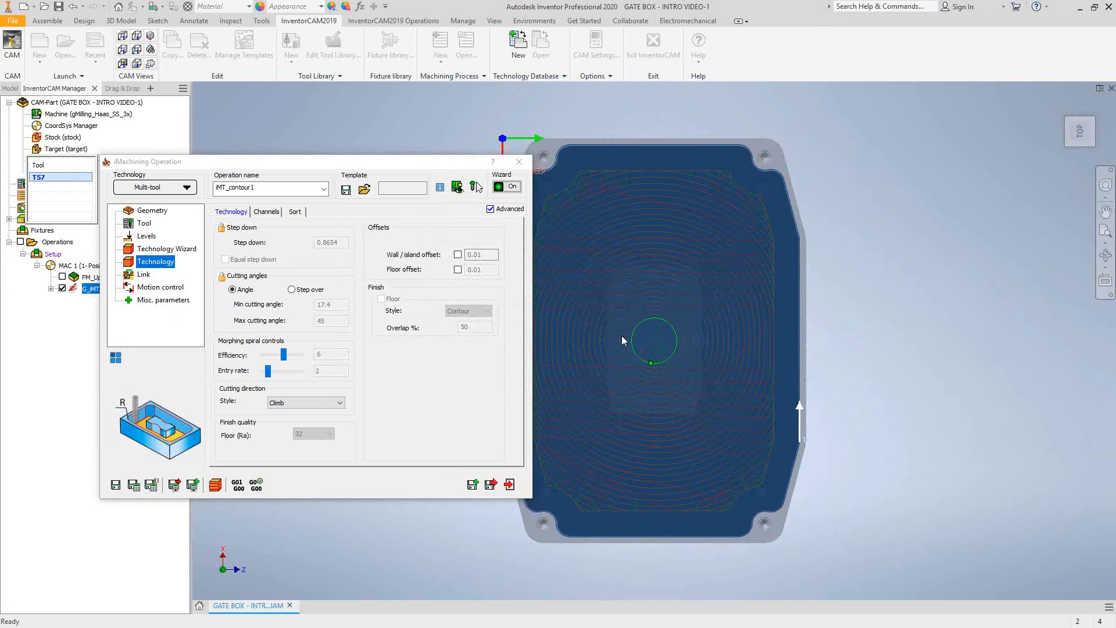
{"action": "left_click", "coordinate": [1075, 144]}
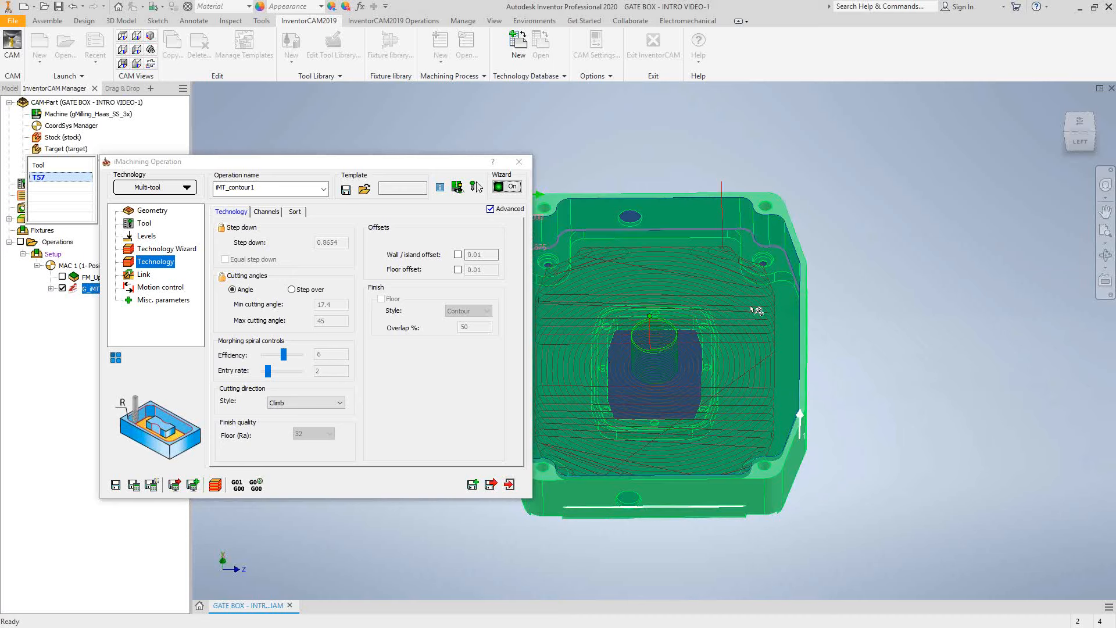
{"action": "scroll", "coordinate": [715, 266], "scroll_direction": "up", "scroll_amount": 3}
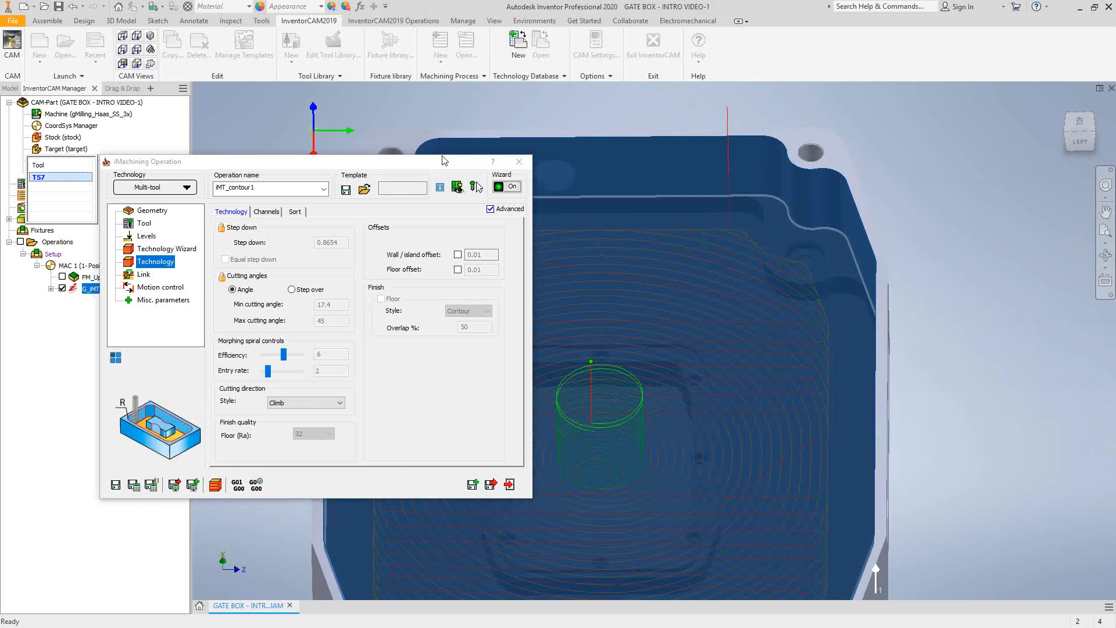
{"action": "left_click_drag", "start_coordinate": [435, 163], "coordinate": [394, 159]}
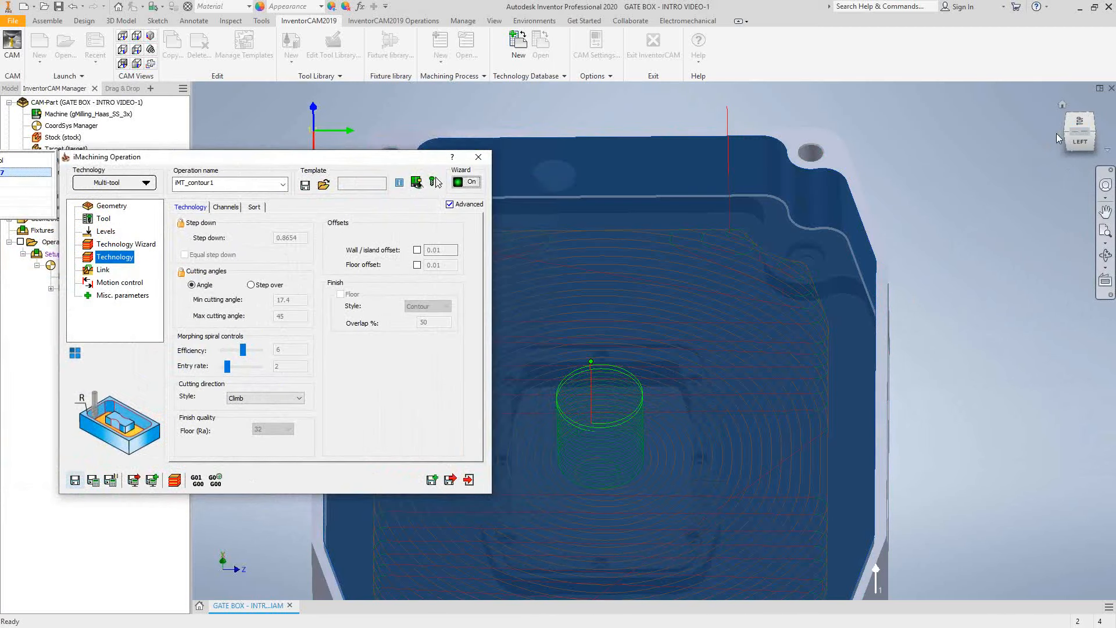
{"action": "left_click_drag", "start_coordinate": [1068, 134], "coordinate": [1113, 139]}
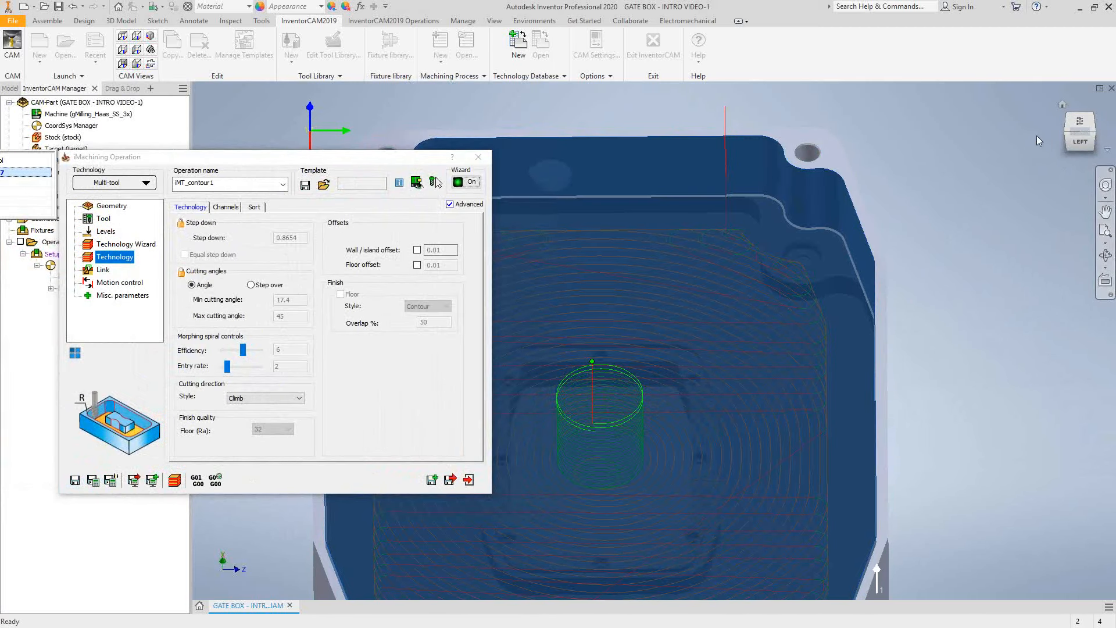
{"action": "left_click", "coordinate": [1069, 136]}
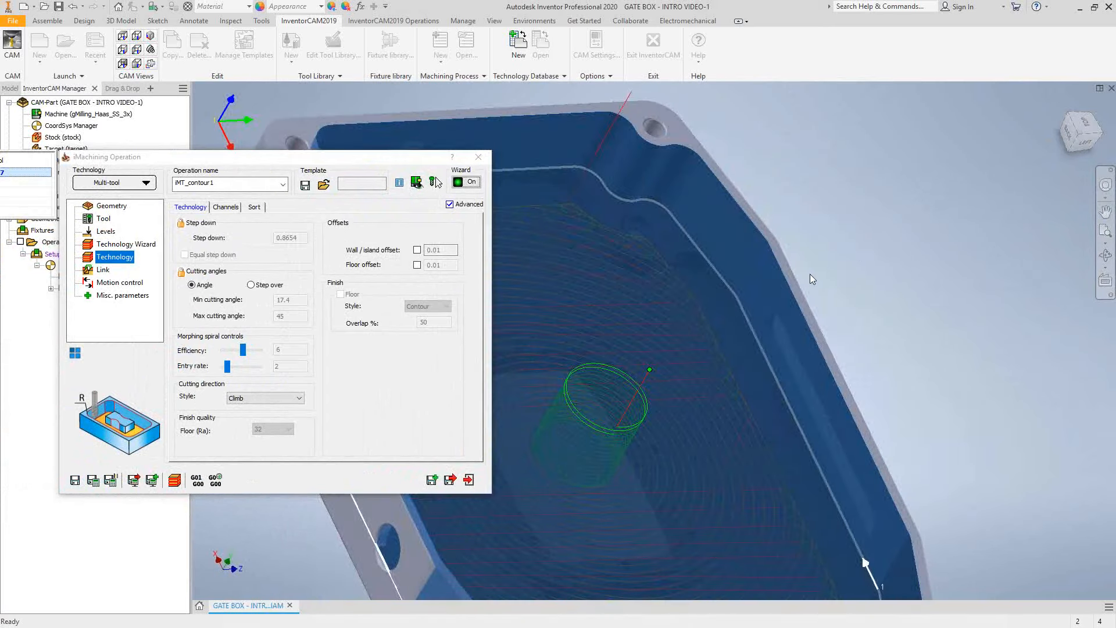
{"action": "scroll", "coordinate": [799, 295], "scroll_direction": "down", "scroll_amount": 3}
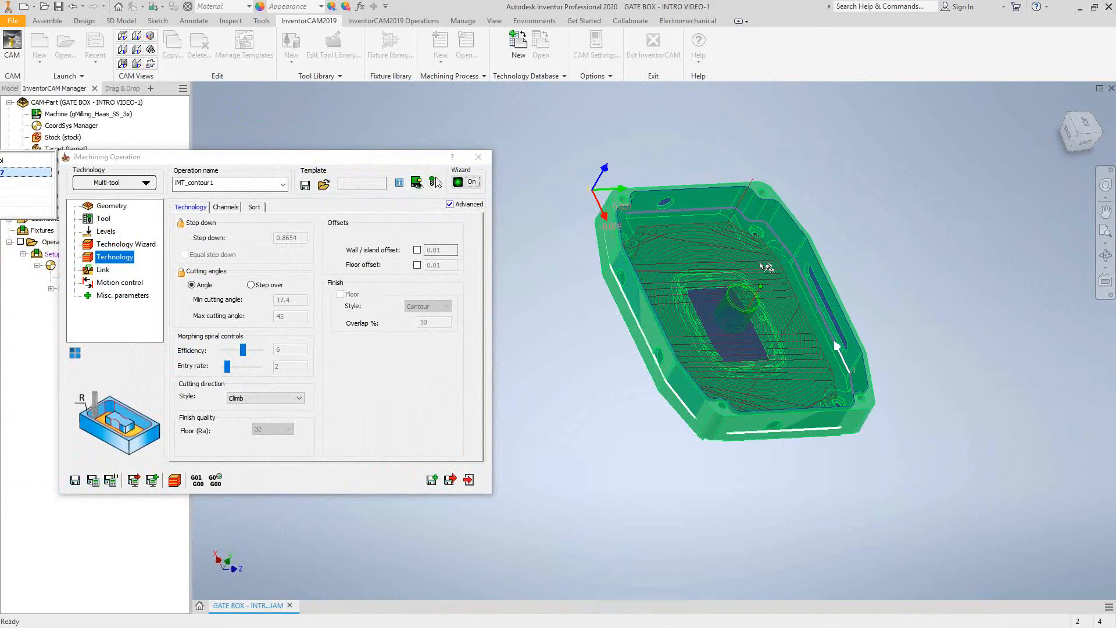
{"action": "scroll", "coordinate": [858, 255], "scroll_direction": "down", "scroll_amount": 3}
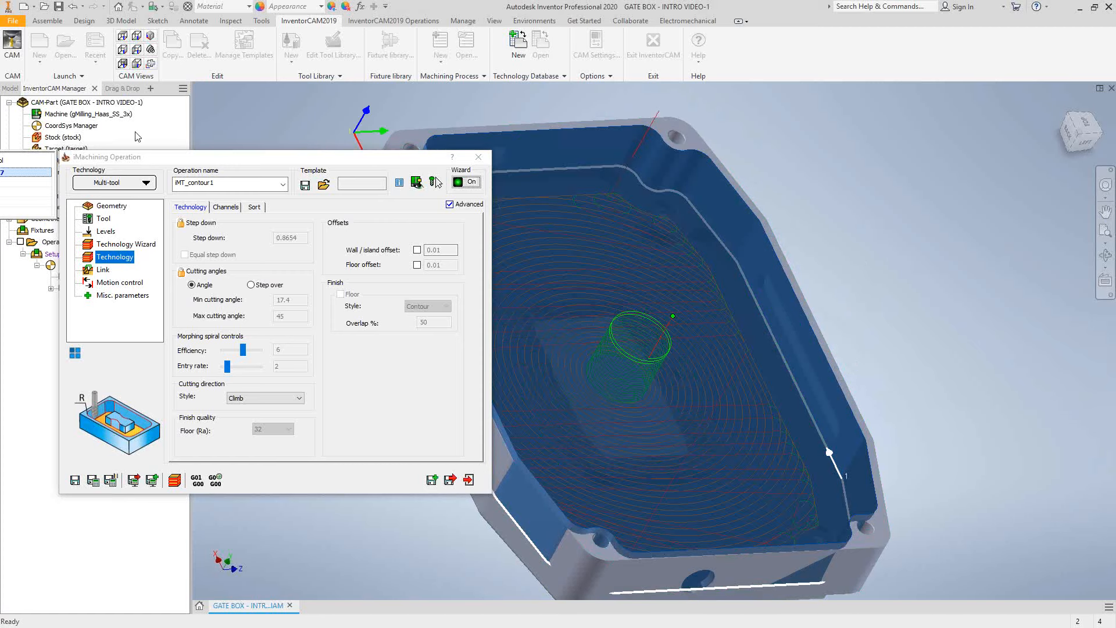
Hide the calculated iMachining toolpath and duplicate the operation as a new one
{"action": "left_click_drag", "start_coordinate": [204, 162], "coordinate": [377, 182]}
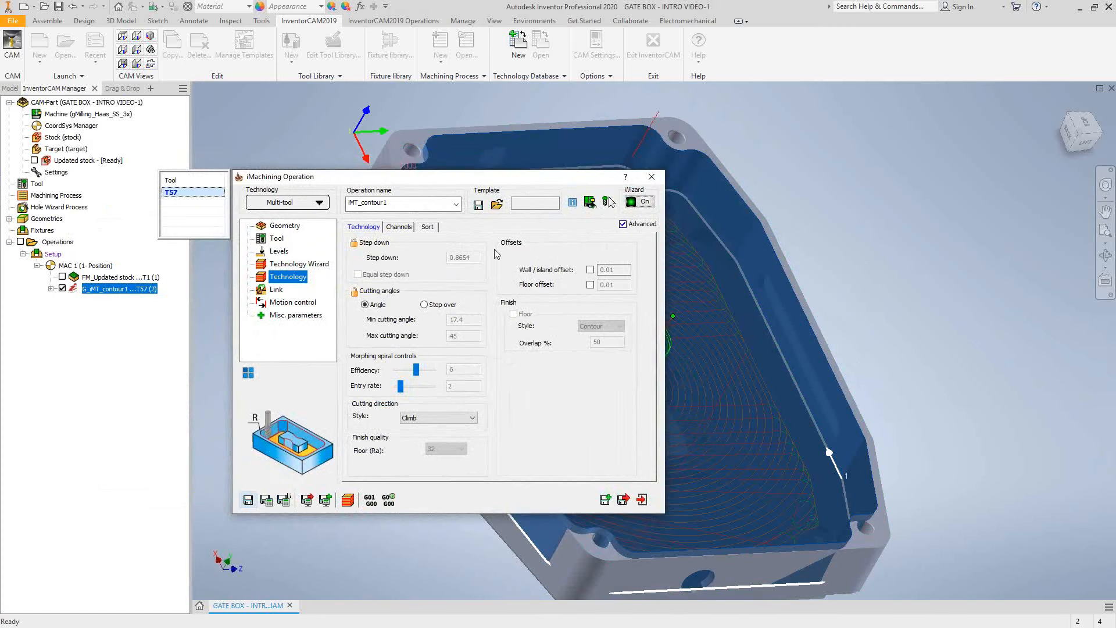
{"action": "left_click", "coordinate": [641, 499]}
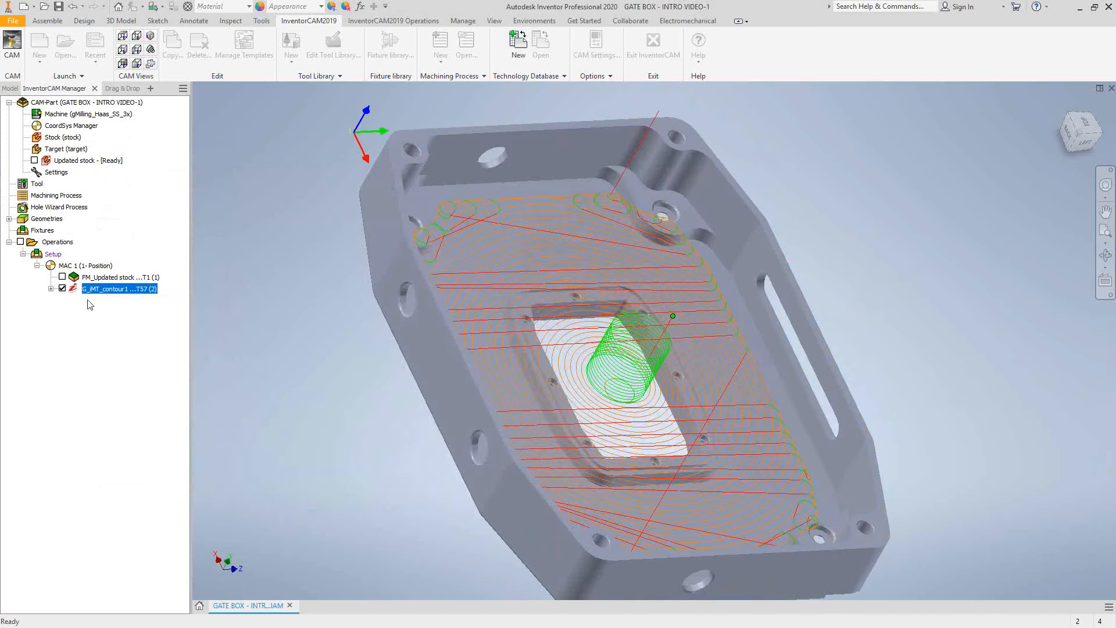
{"action": "left_click", "coordinate": [62, 289]}
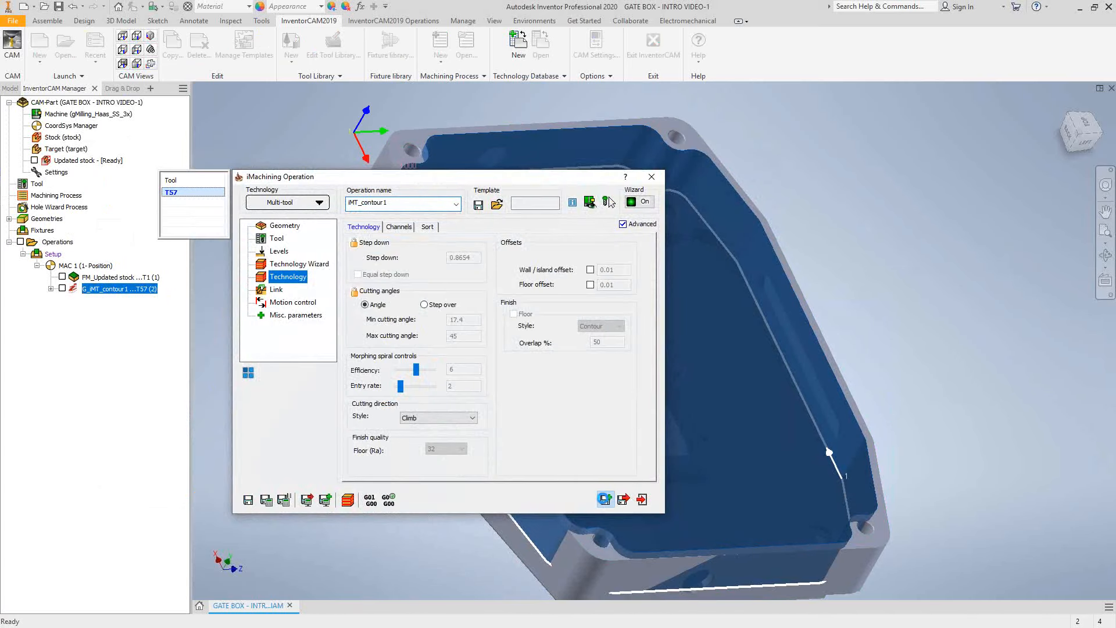
{"action": "left_click", "coordinate": [604, 499]}
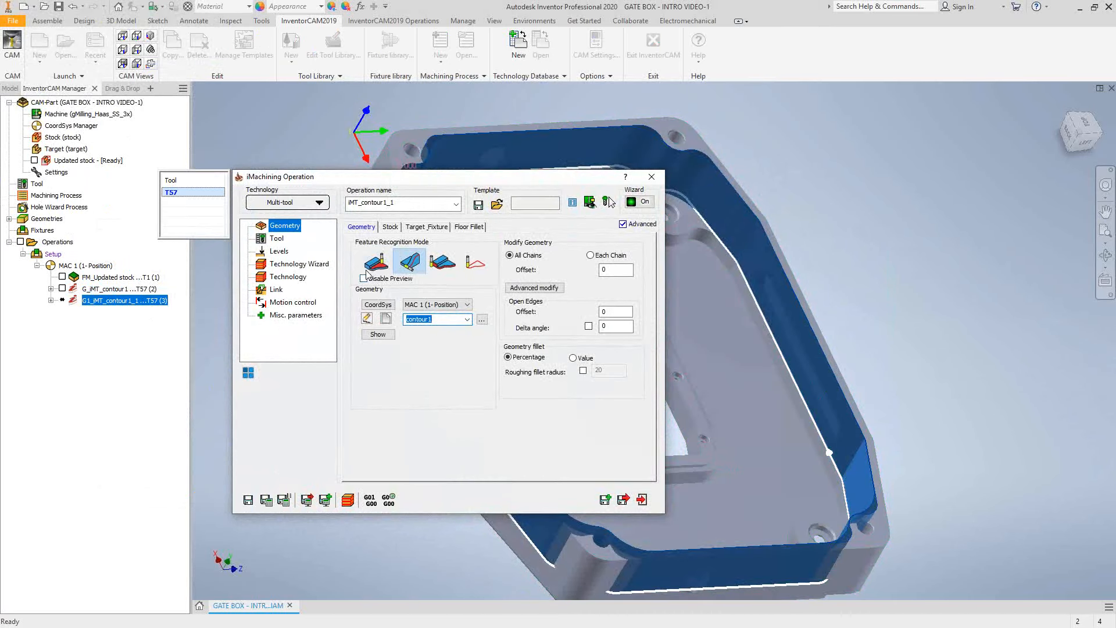
Switch the copied operation's geometry to face recognition and select the pocket floor face around the window
{"action": "left_click", "coordinate": [374, 265]}
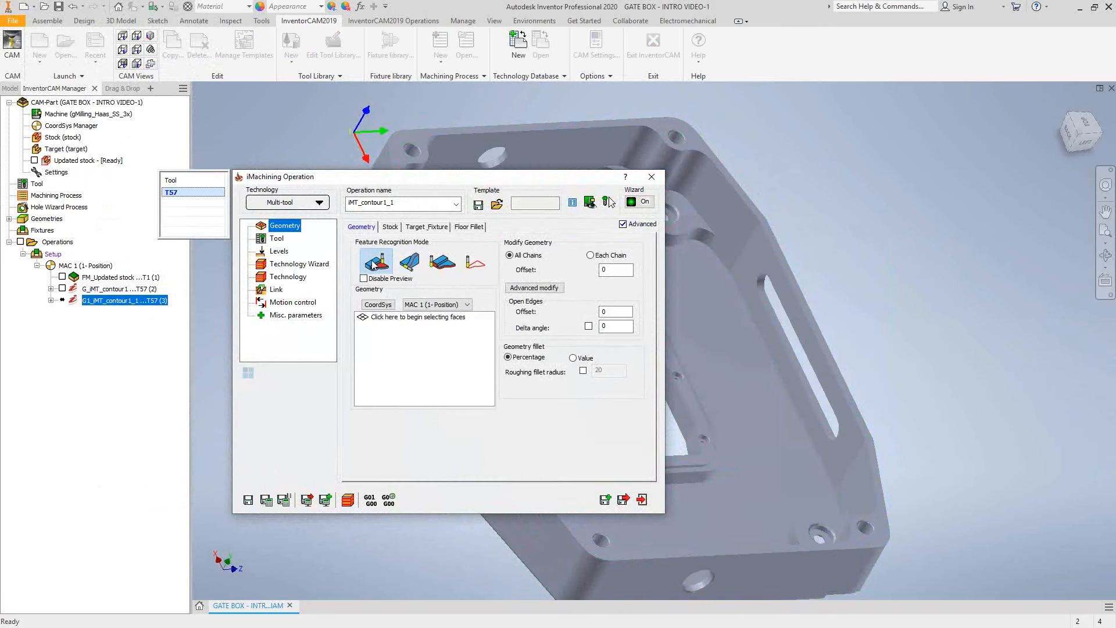
{"action": "left_click", "coordinate": [406, 373]}
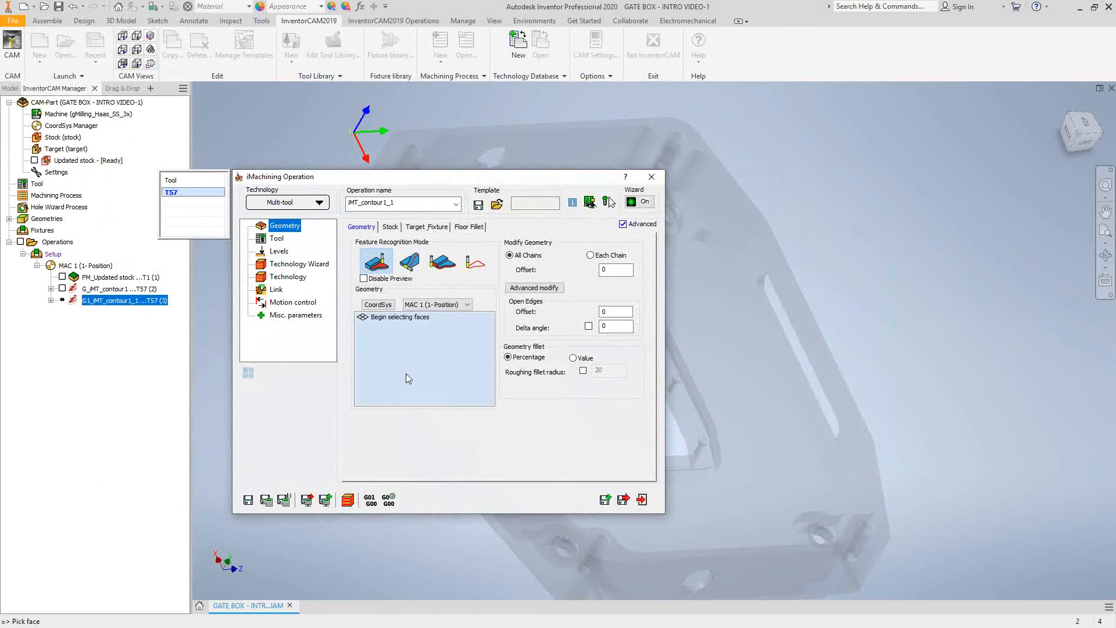
{"action": "left_click", "coordinate": [700, 336]}
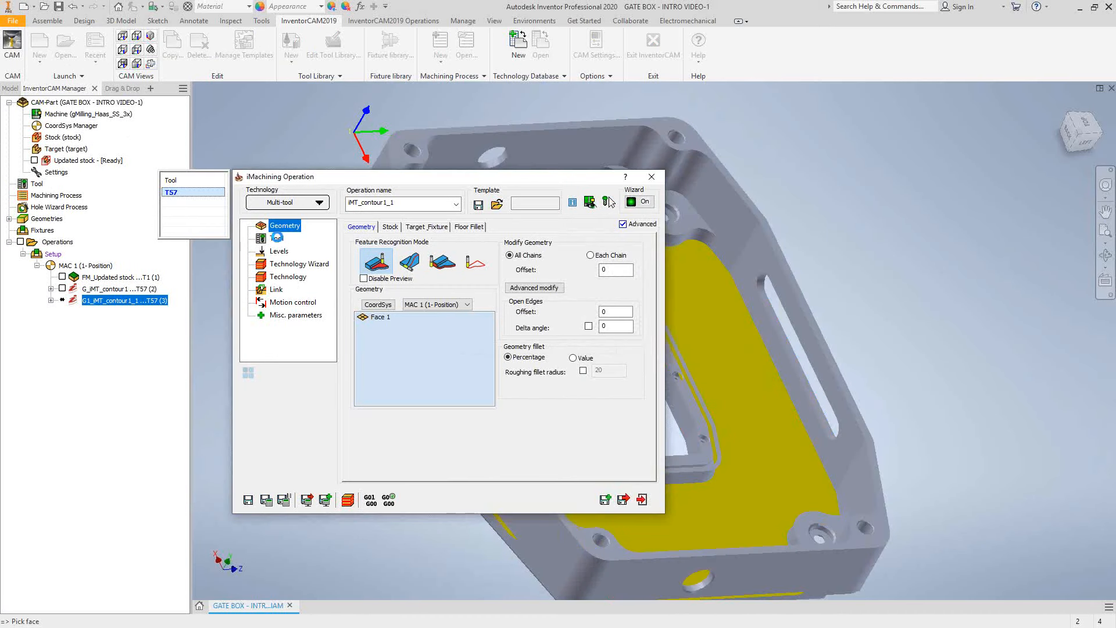
{"action": "left_click", "coordinate": [277, 238]}
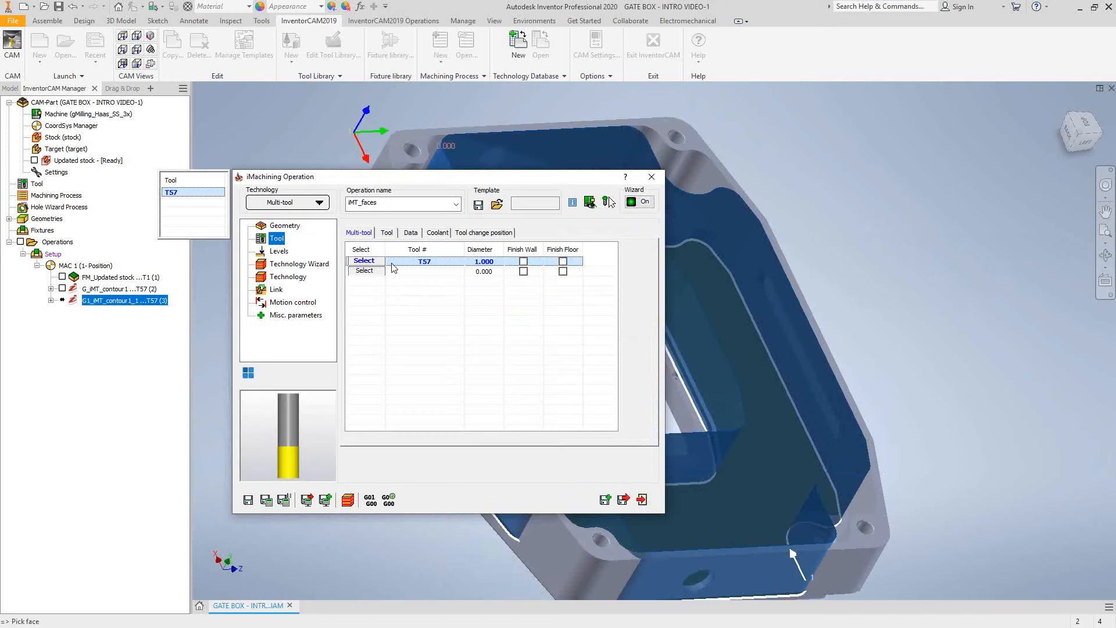
{"action": "left_click_drag", "start_coordinate": [450, 177], "coordinate": [322, 152]}
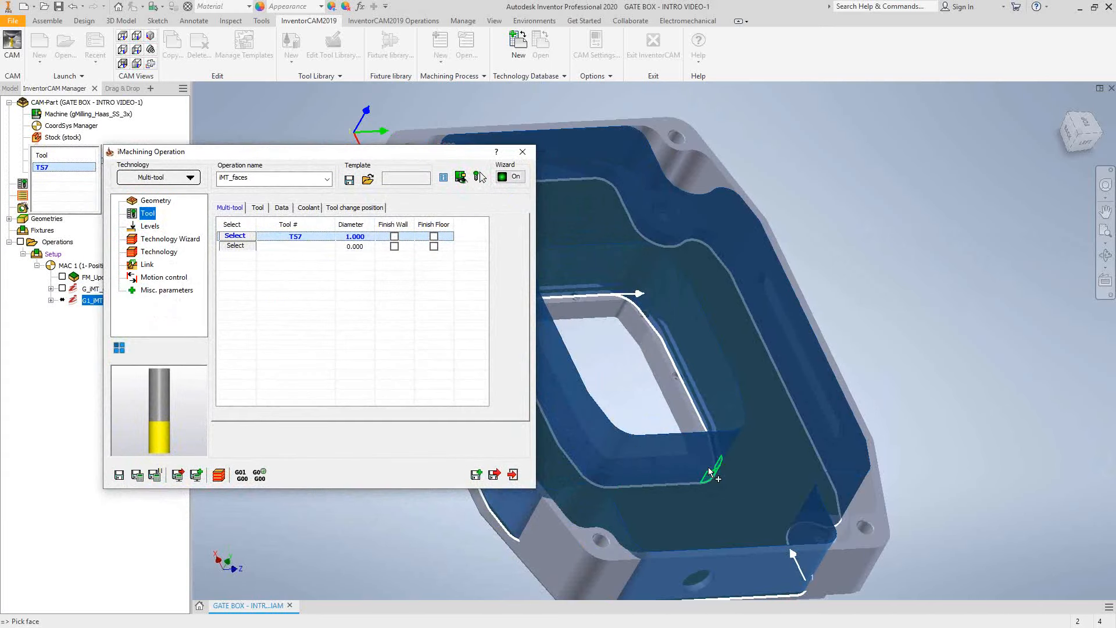
{"action": "left_click", "coordinate": [156, 202]}
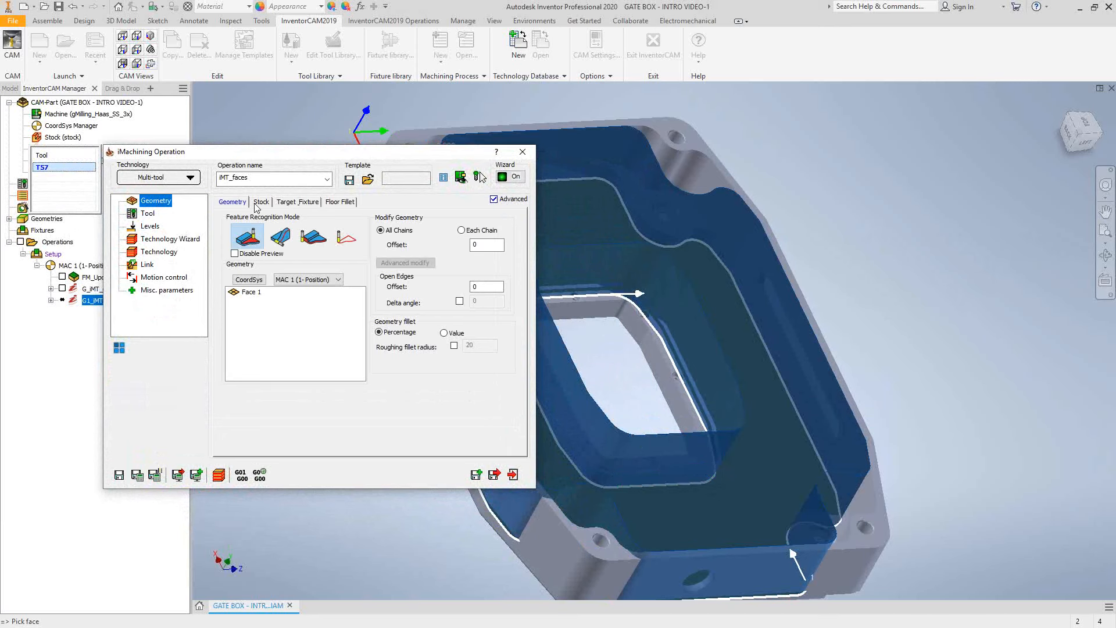
Check the stock definition, save and calculate the face-based operation, and examine its toolpath from the top and at an angle
{"action": "left_click", "coordinate": [259, 203]}
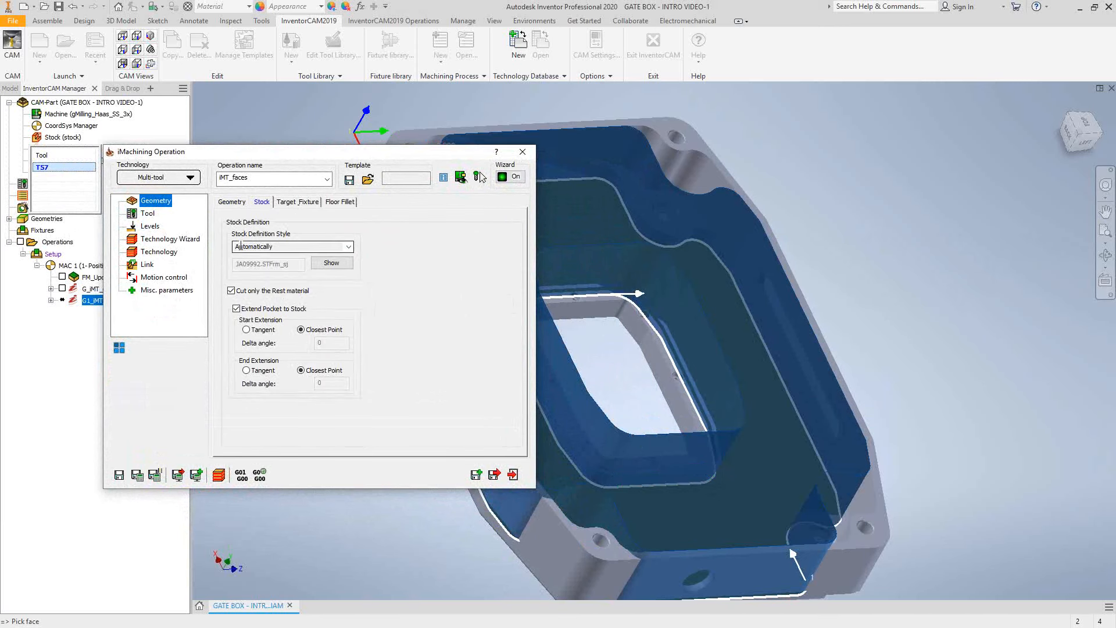
{"action": "left_click", "coordinate": [137, 475]}
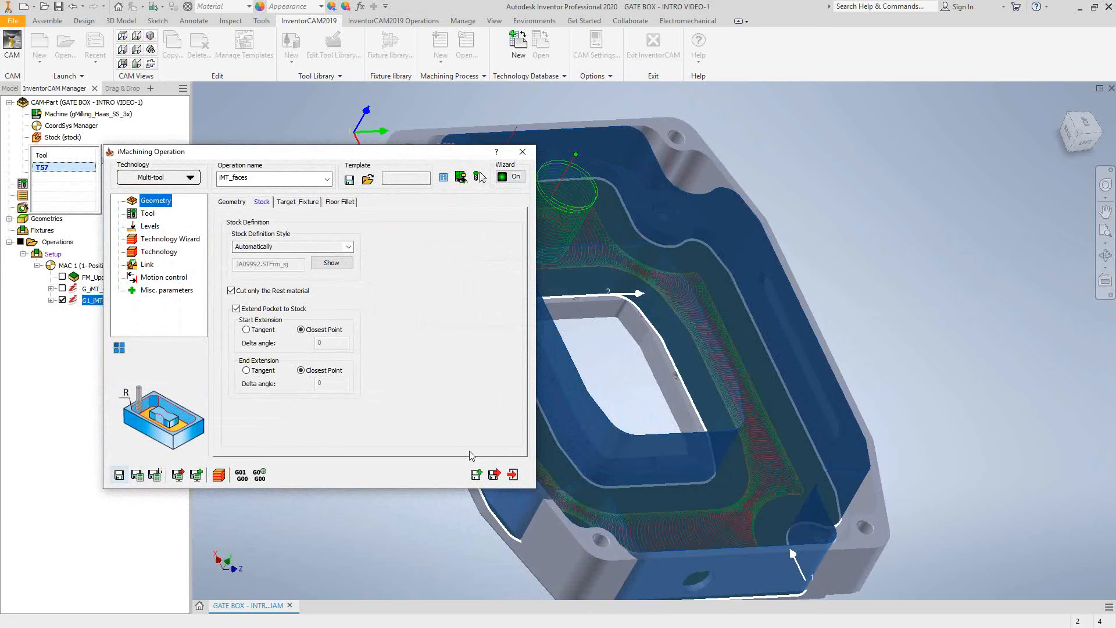
{"action": "left_click", "coordinate": [512, 475]}
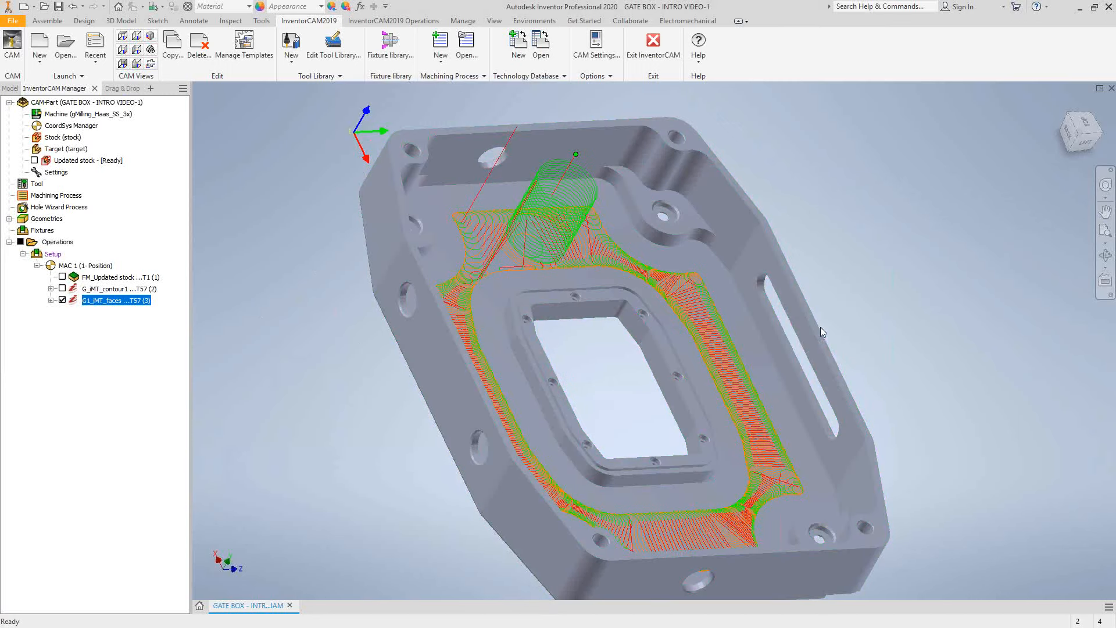
{"action": "left_click", "coordinate": [1093, 129]}
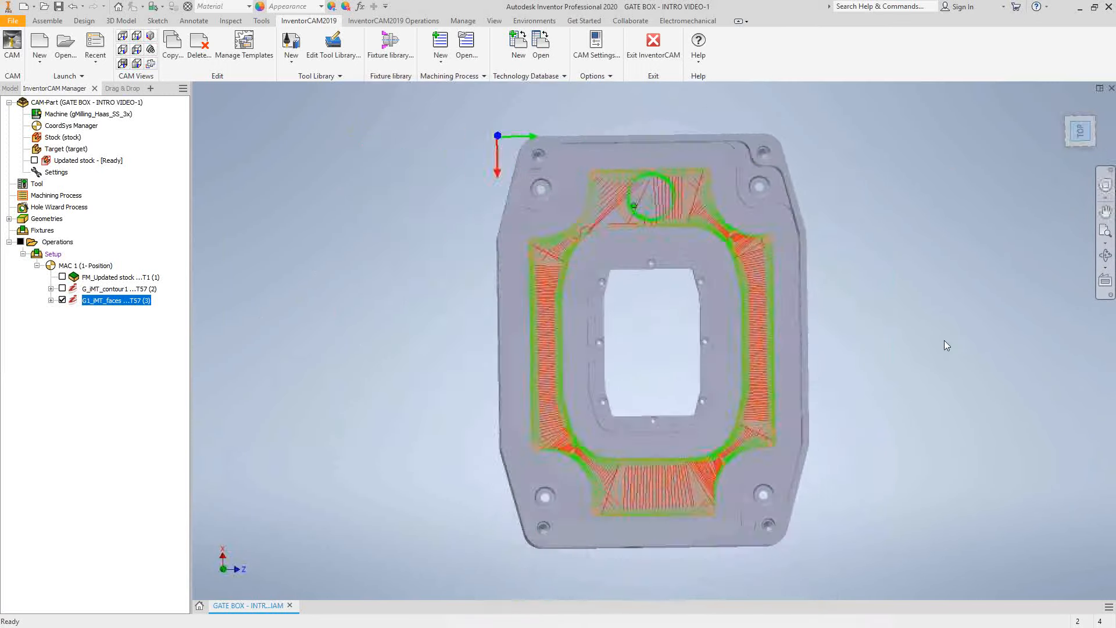
{"action": "scroll", "coordinate": [765, 336], "scroll_direction": "up", "scroll_amount": 5}
{"action": "scroll", "coordinate": [756, 475], "scroll_direction": "down", "scroll_amount": 5}
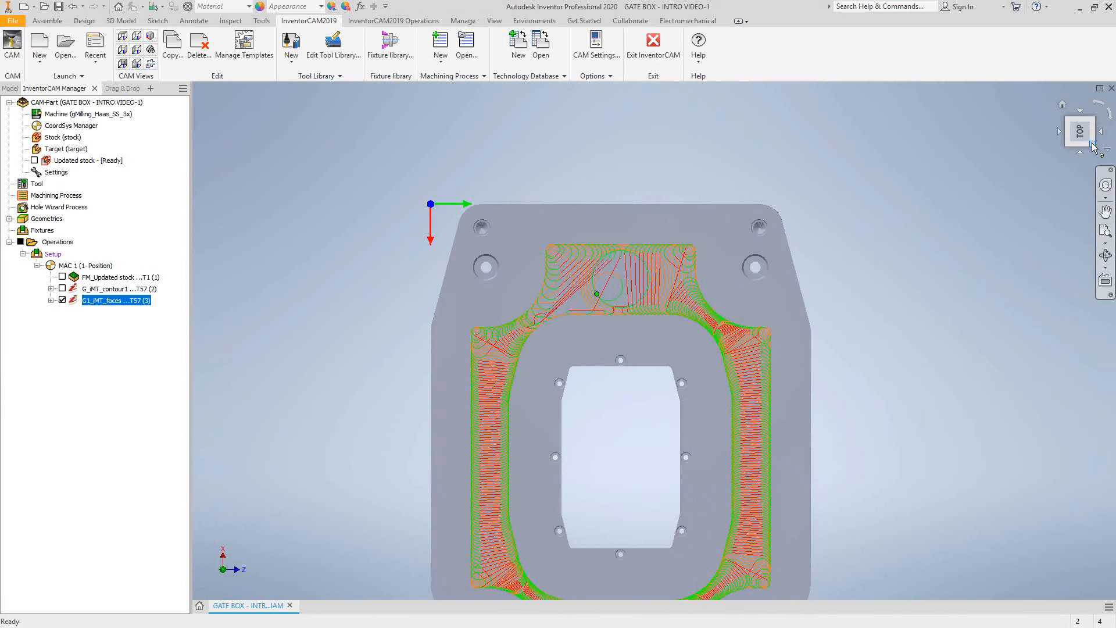
{"action": "left_click_drag", "start_coordinate": [1079, 134], "coordinate": [1069, 93]}
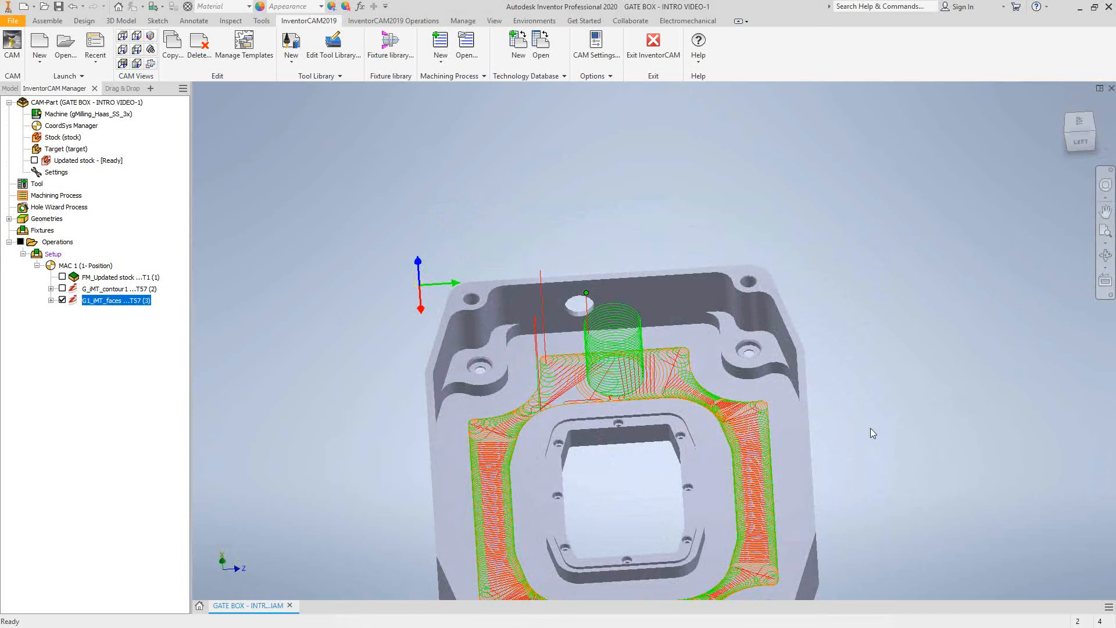
Reopen the face-based operation, disable its geometry preview and change its technology to iRough + iFinish
{"action": "double_click", "coordinate": [93, 303]}
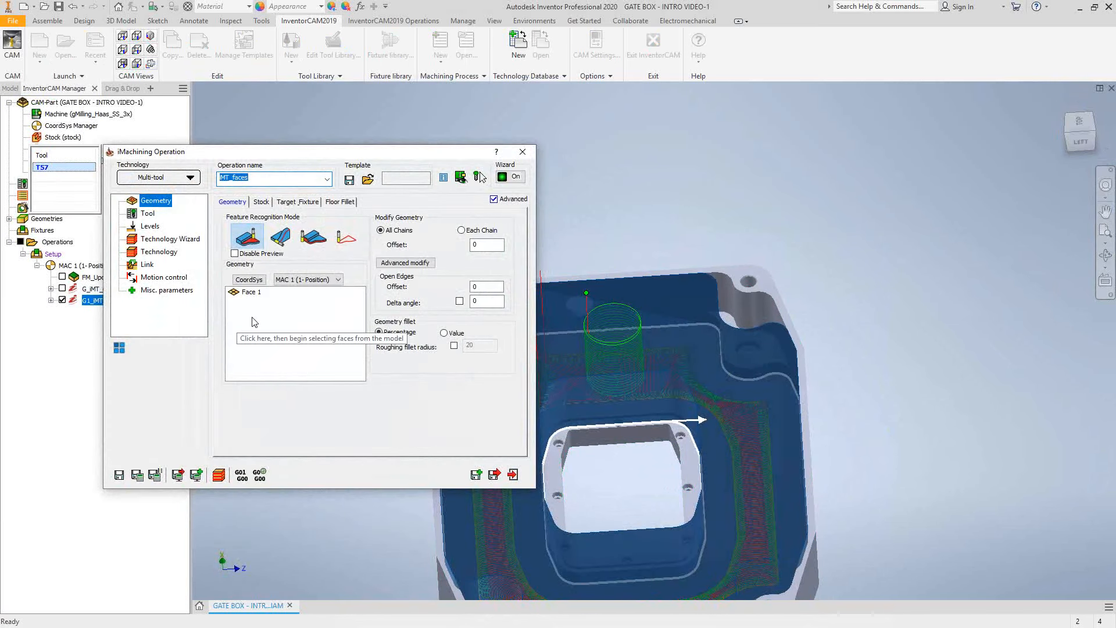
{"action": "left_click", "coordinate": [235, 253]}
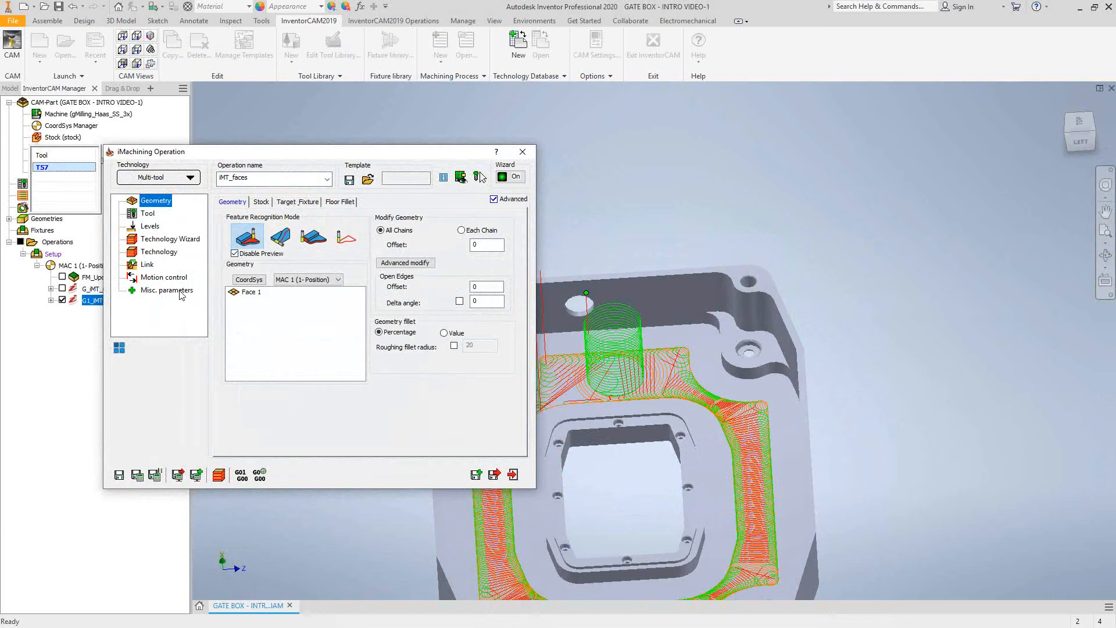
{"action": "left_click", "coordinate": [190, 179]}
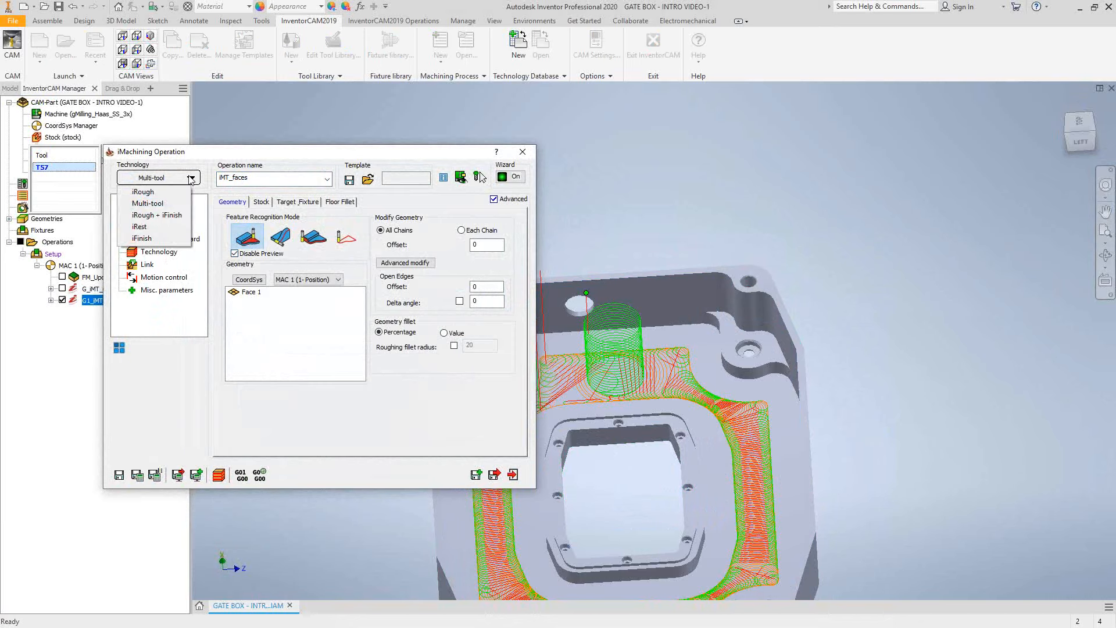
{"action": "left_click", "coordinate": [163, 215]}
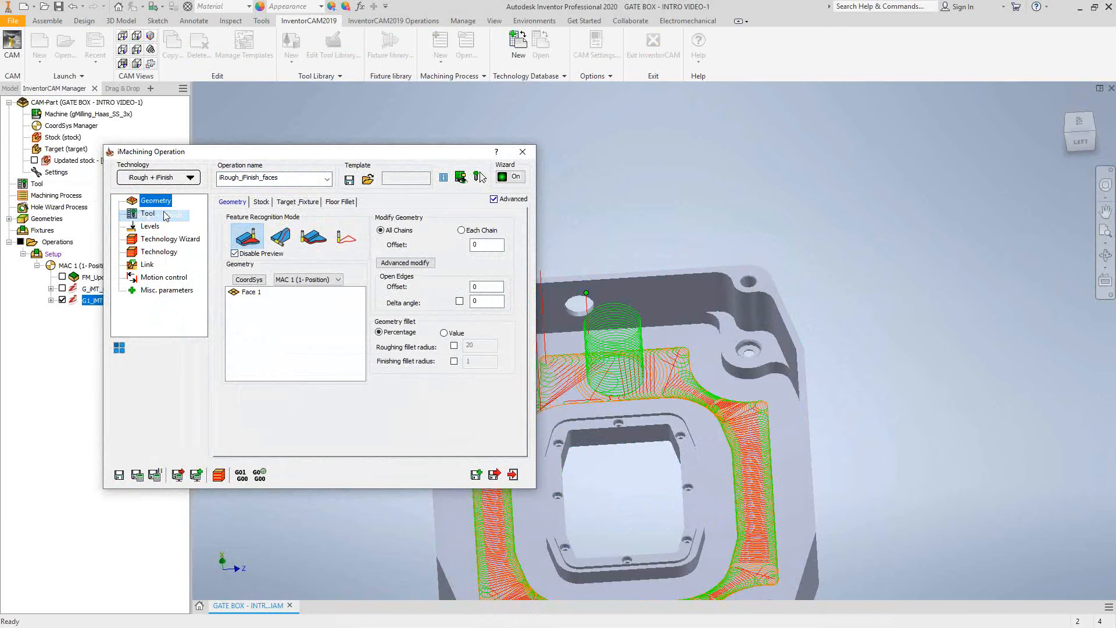
Enable floor finishing with the Contour style and a wall/island offset of 0.01 in the technology parameters
{"action": "left_click", "coordinate": [162, 252]}
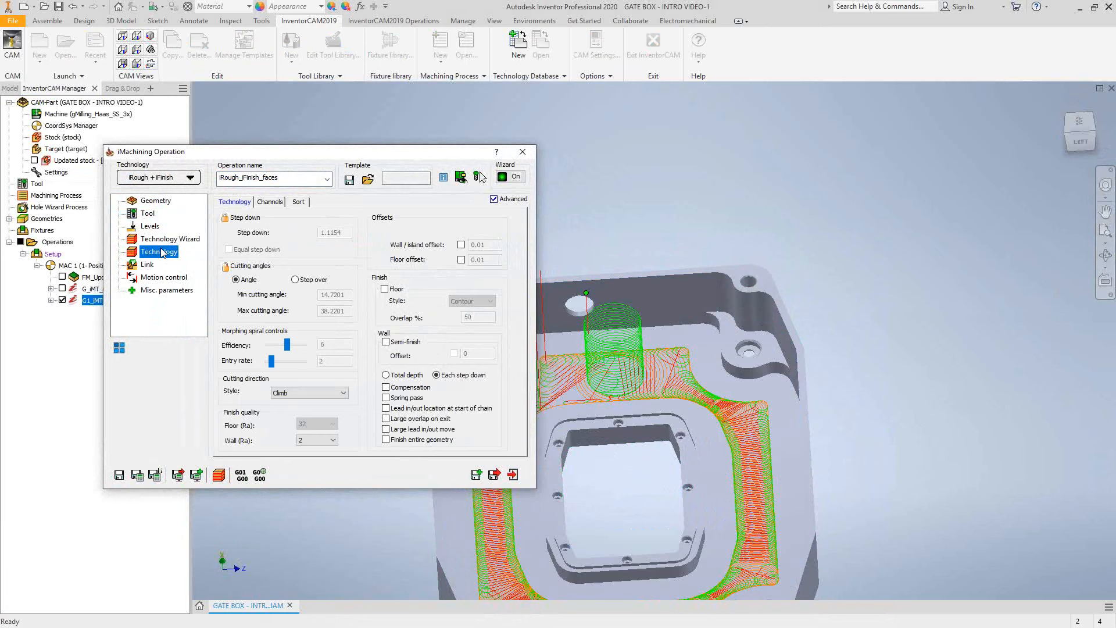
{"action": "left_click", "coordinate": [384, 289]}
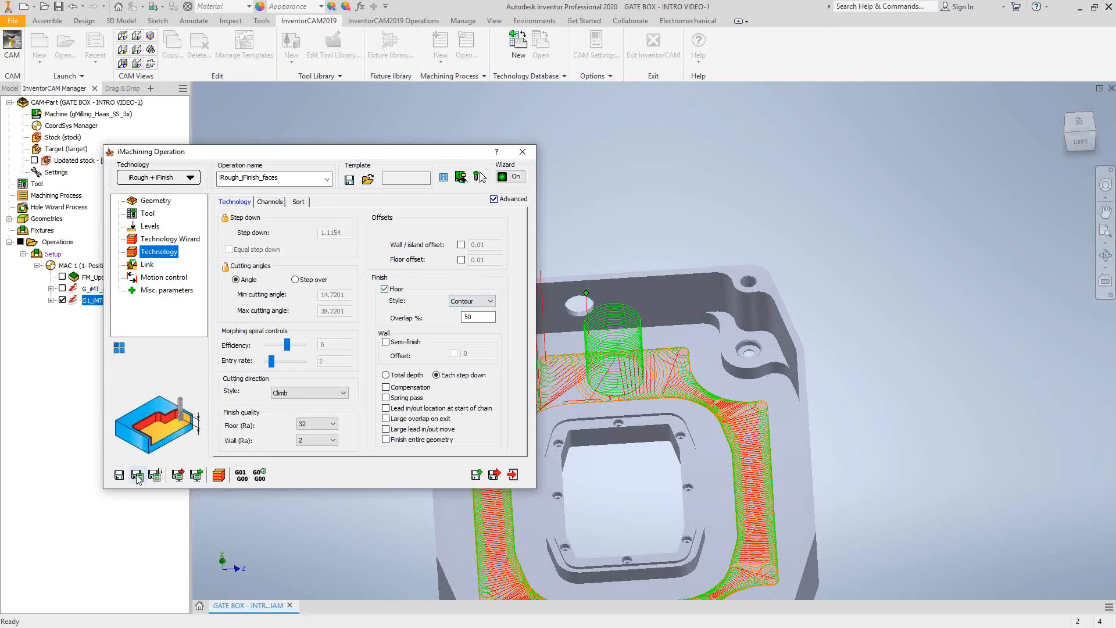
{"action": "left_click", "coordinate": [177, 475]}
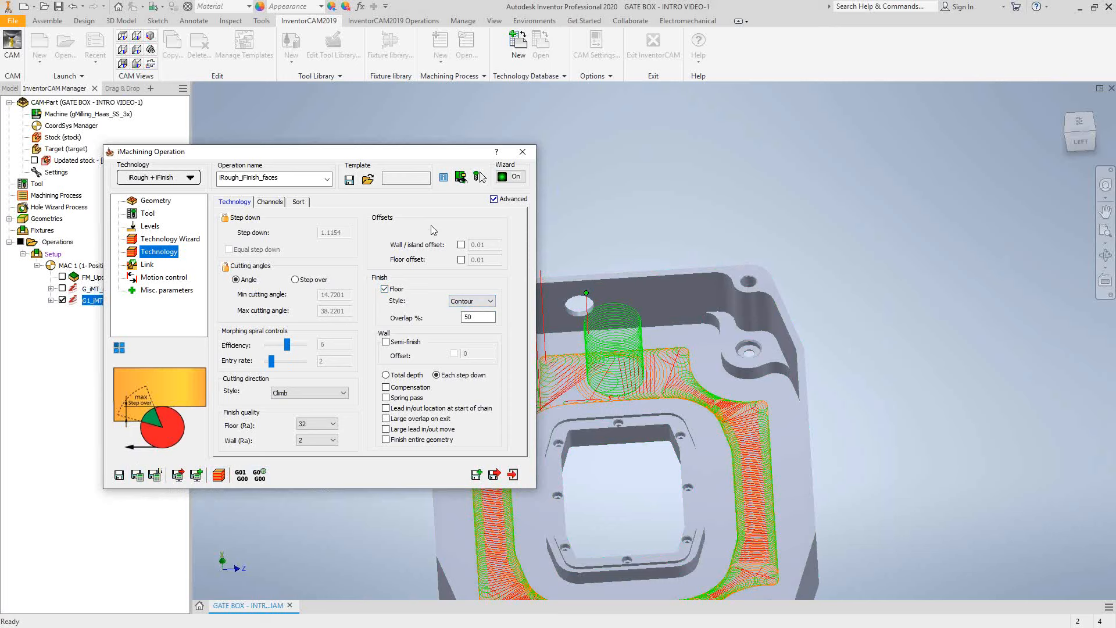
{"action": "left_click", "coordinate": [461, 245]}
Save and calculate the iRough + iFinish operation, examine its toolpath in the pocket, and hide it
{"action": "left_click", "coordinate": [137, 475]}
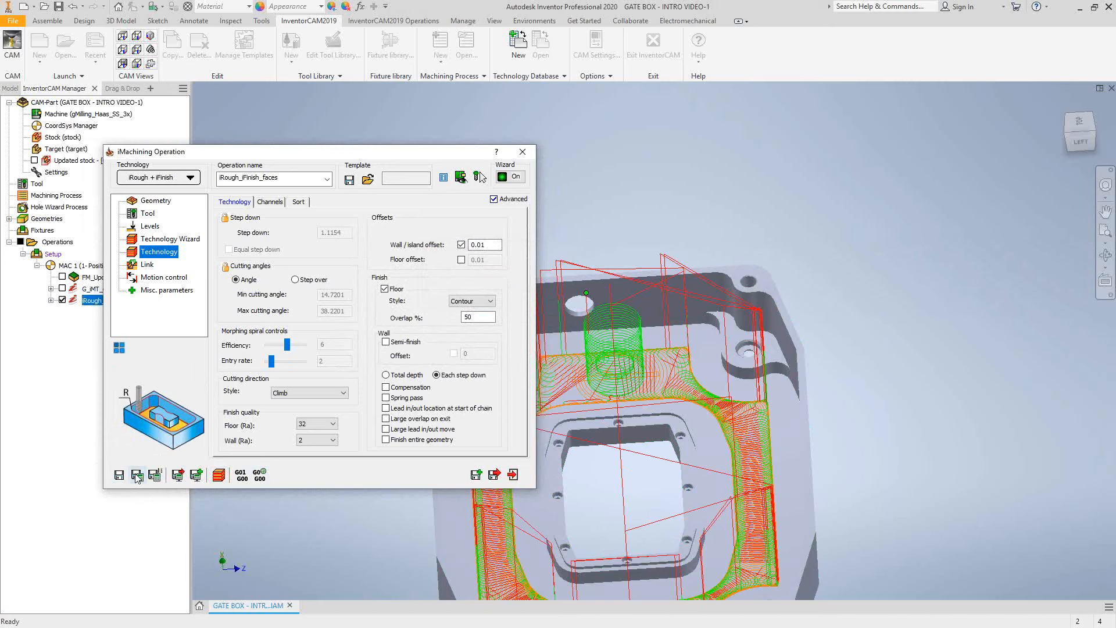
{"action": "scroll", "coordinate": [680, 391], "scroll_direction": "up", "scroll_amount": 4}
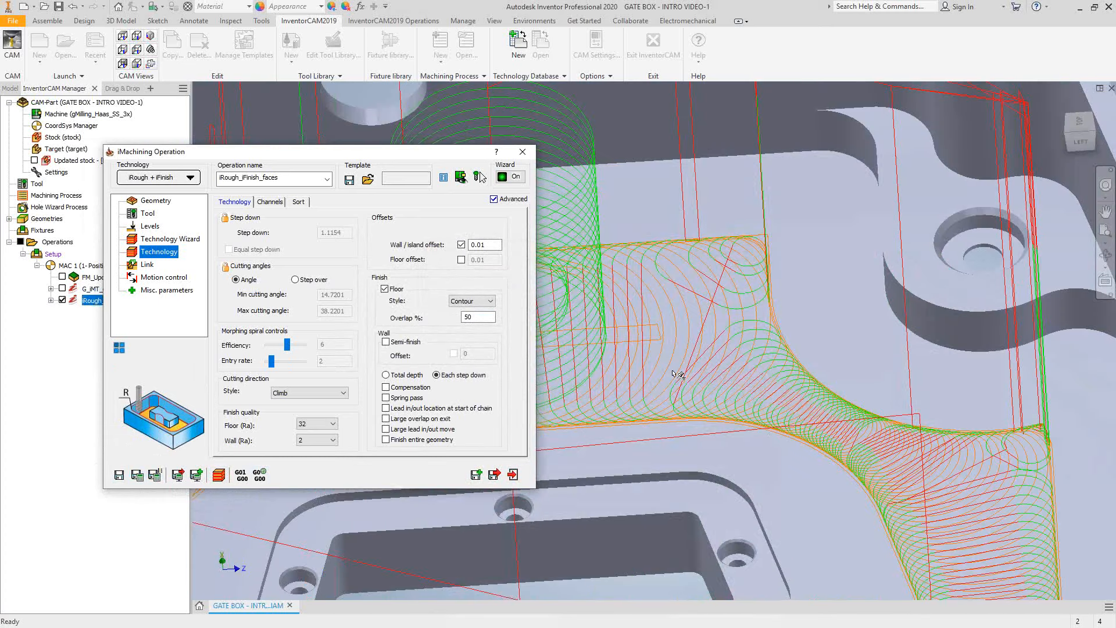
{"action": "scroll", "coordinate": [820, 457], "scroll_direction": "down", "scroll_amount": 4}
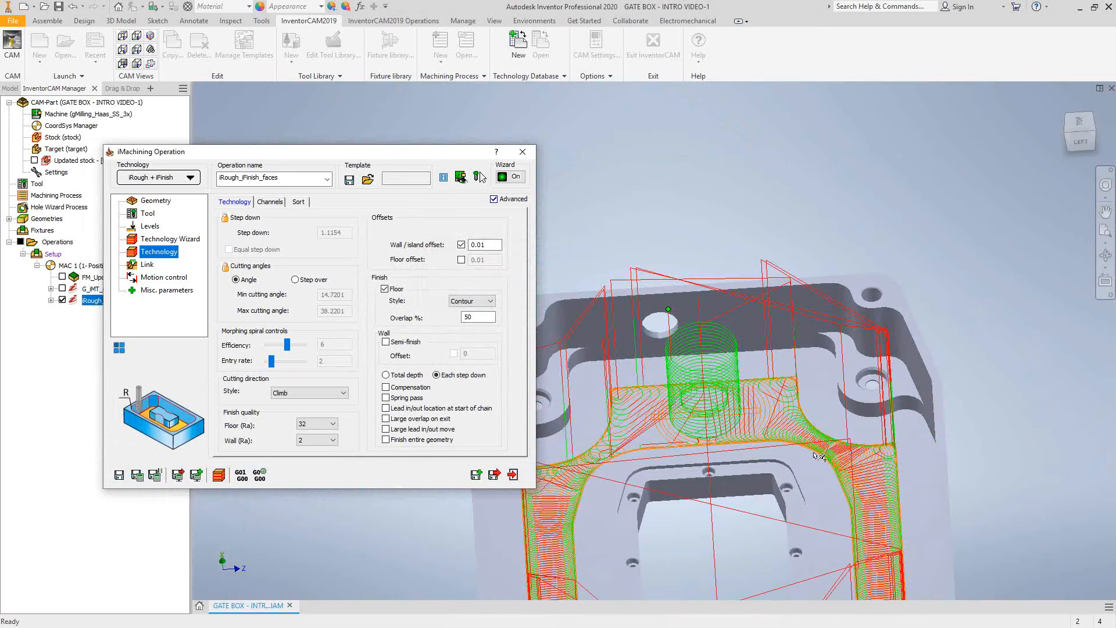
{"action": "left_click", "coordinate": [522, 152]}
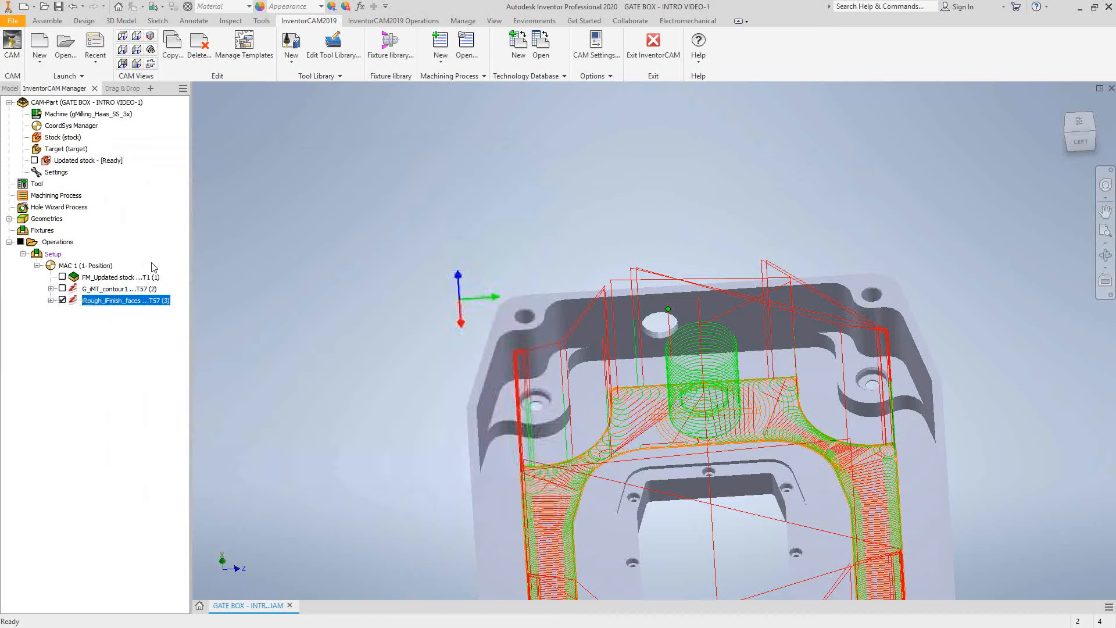
{"action": "left_click", "coordinate": [62, 300]}
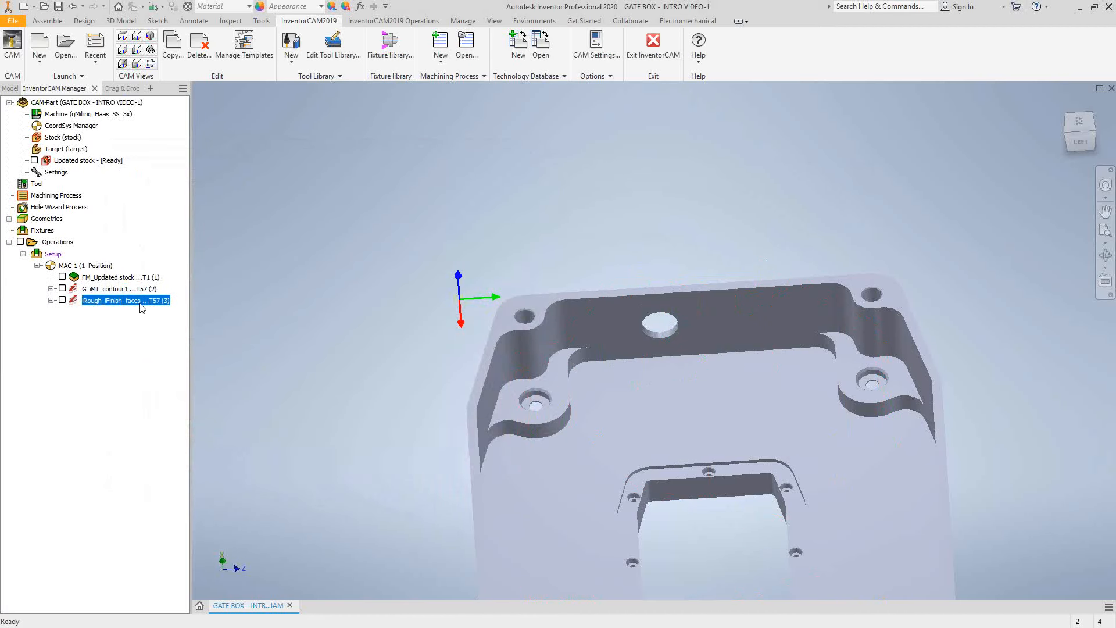
Open the first contour-based iMachining operation and add the 0.250 diameter tool T23 as its second tool in the multi-tool list
{"action": "double_click", "coordinate": [108, 289]}
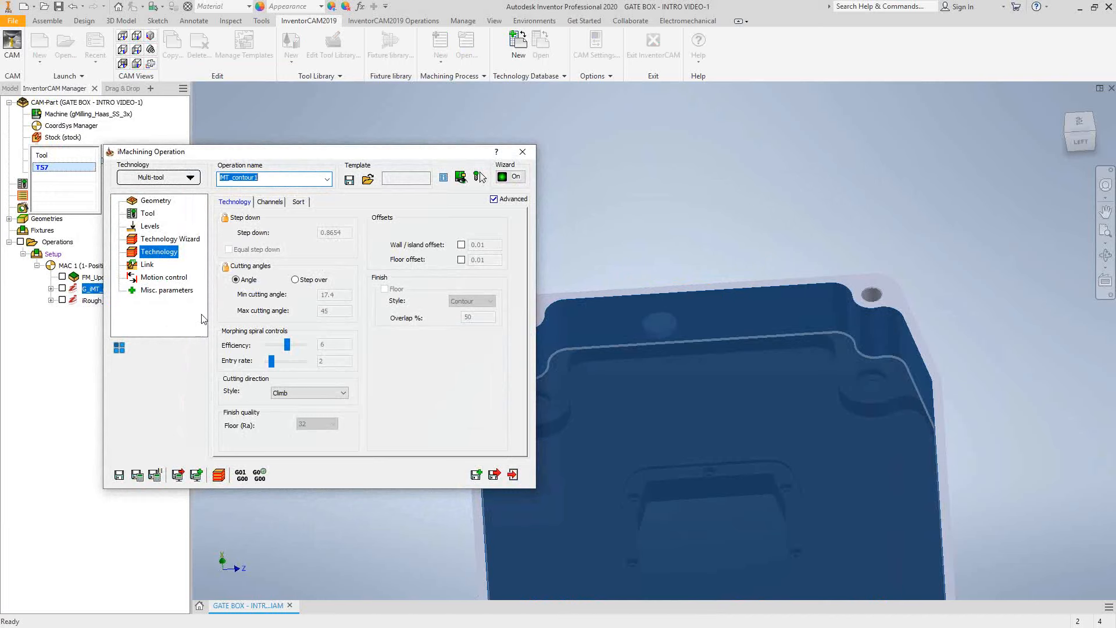
{"action": "left_click_drag", "start_coordinate": [238, 154], "coordinate": [471, 143]}
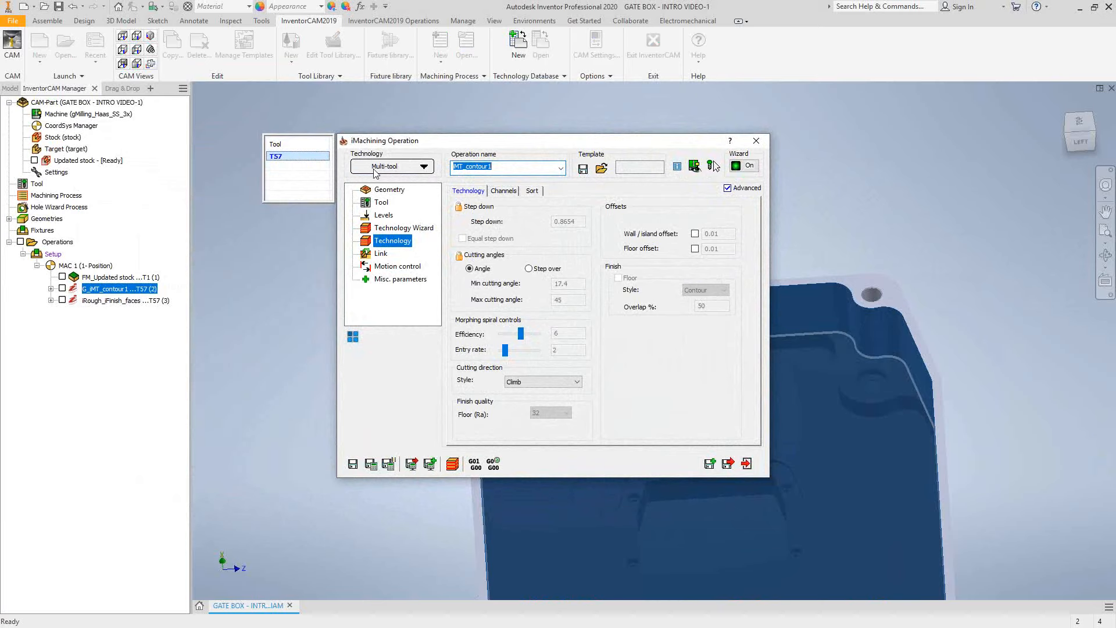
{"action": "left_click", "coordinate": [420, 168]}
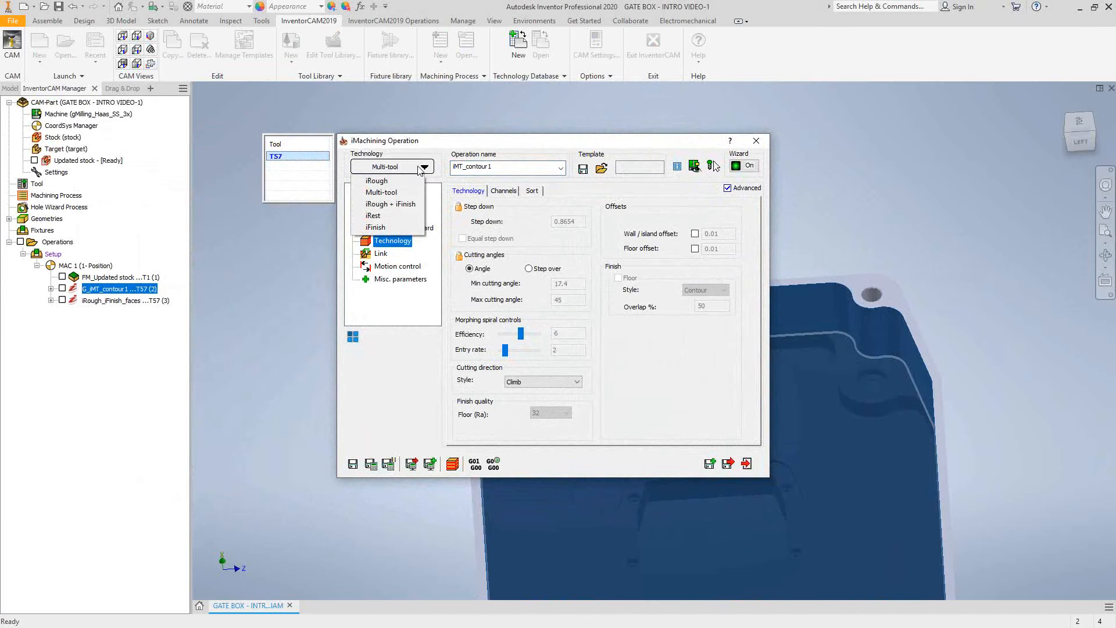
{"action": "left_click", "coordinate": [428, 143]}
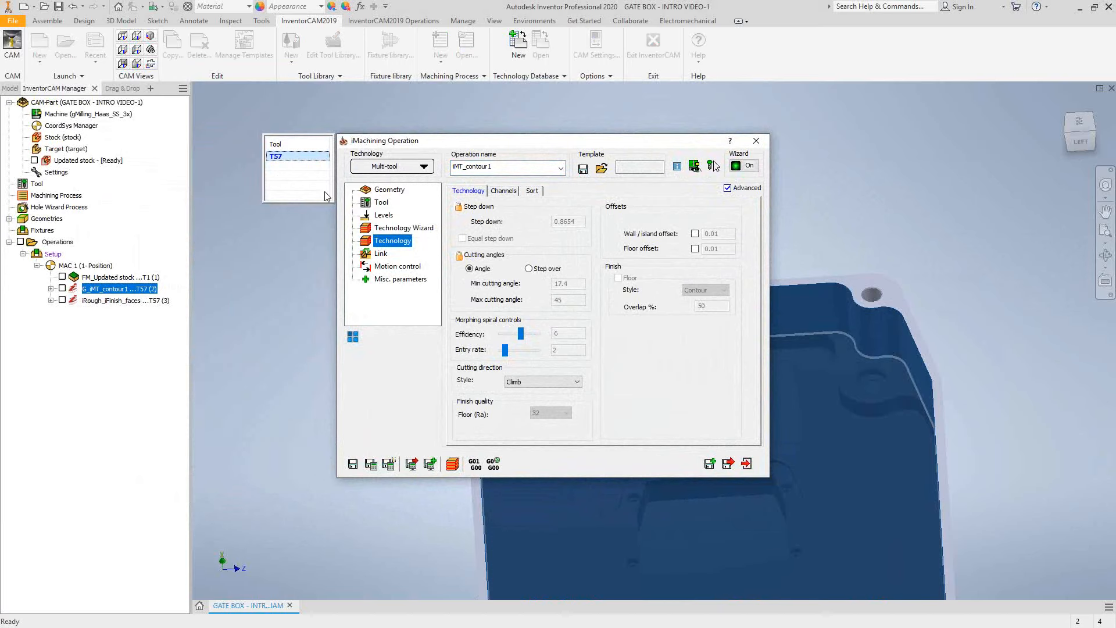
{"action": "left_click", "coordinate": [381, 203]}
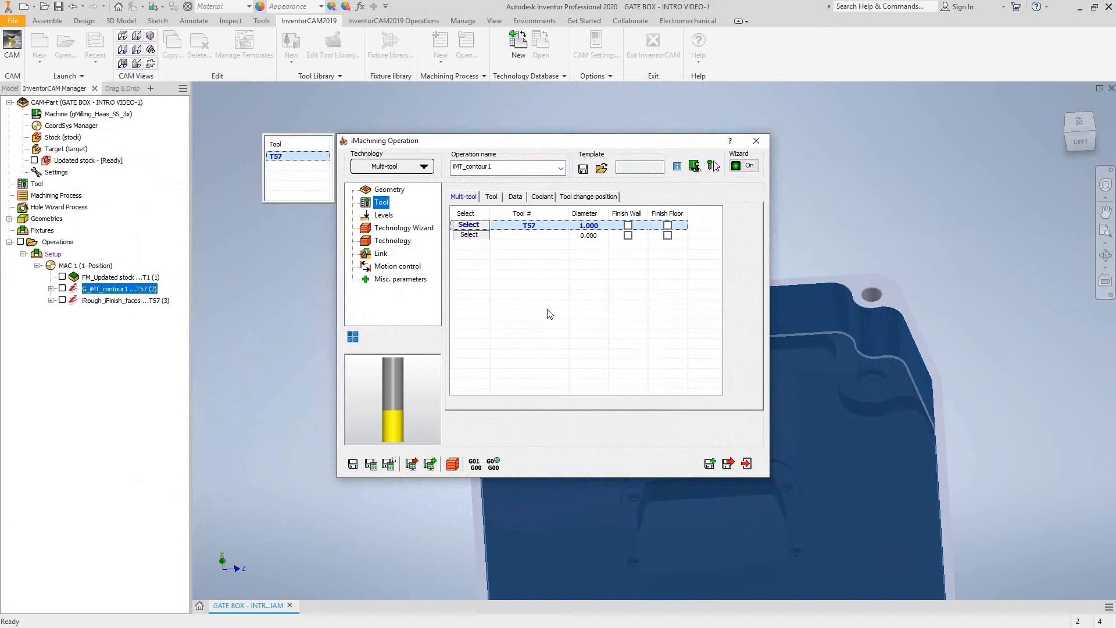
{"action": "left_click", "coordinate": [415, 167]}
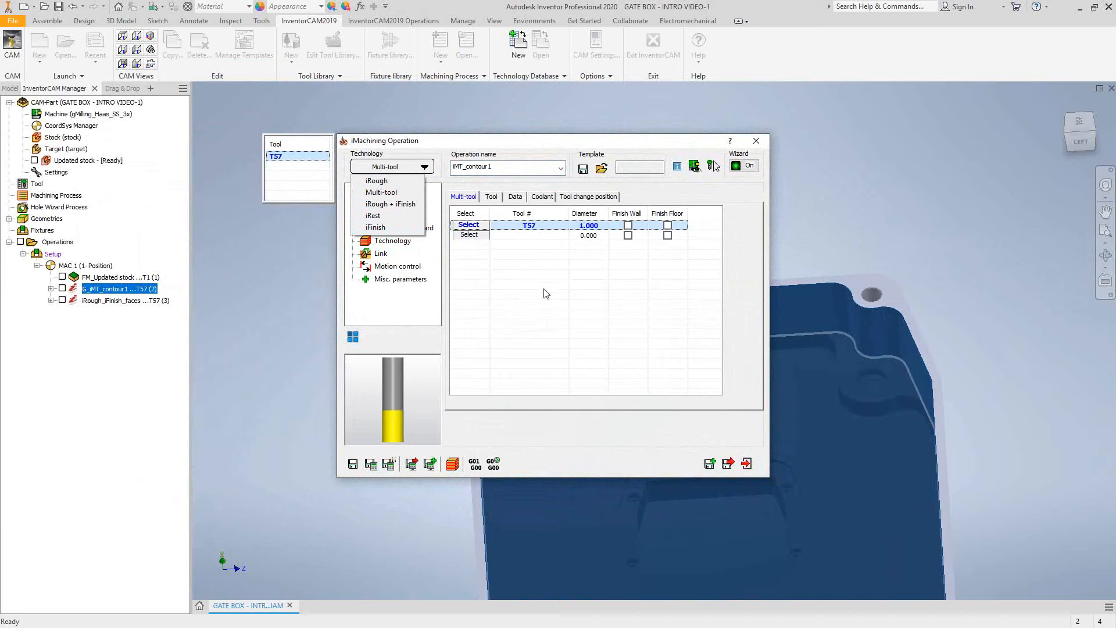
{"action": "left_click", "coordinate": [522, 318]}
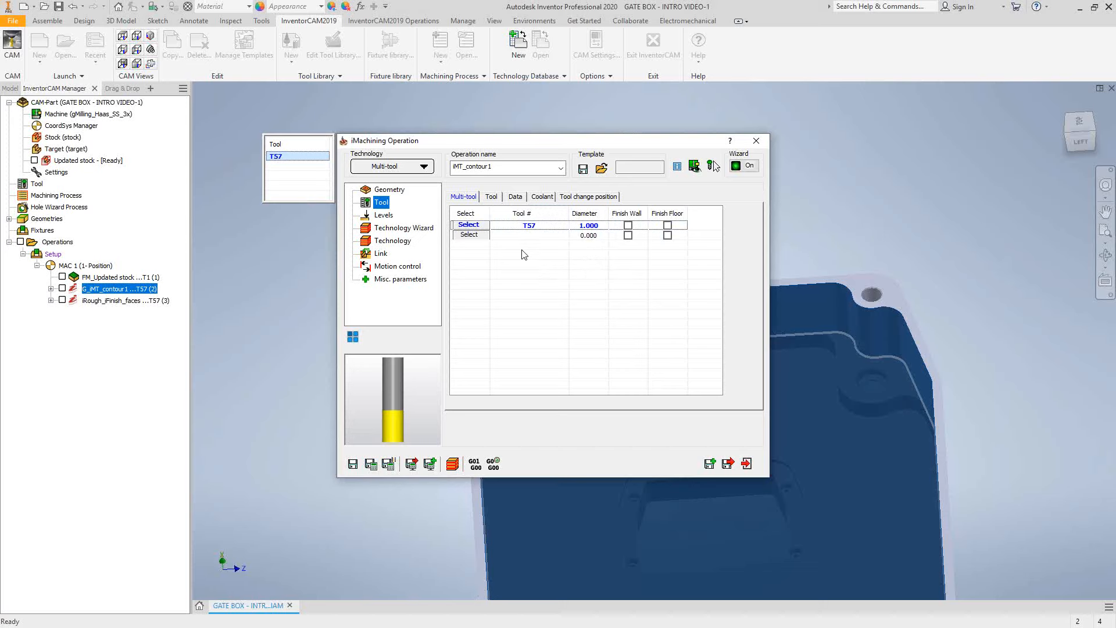
{"action": "left_click", "coordinate": [474, 234]}
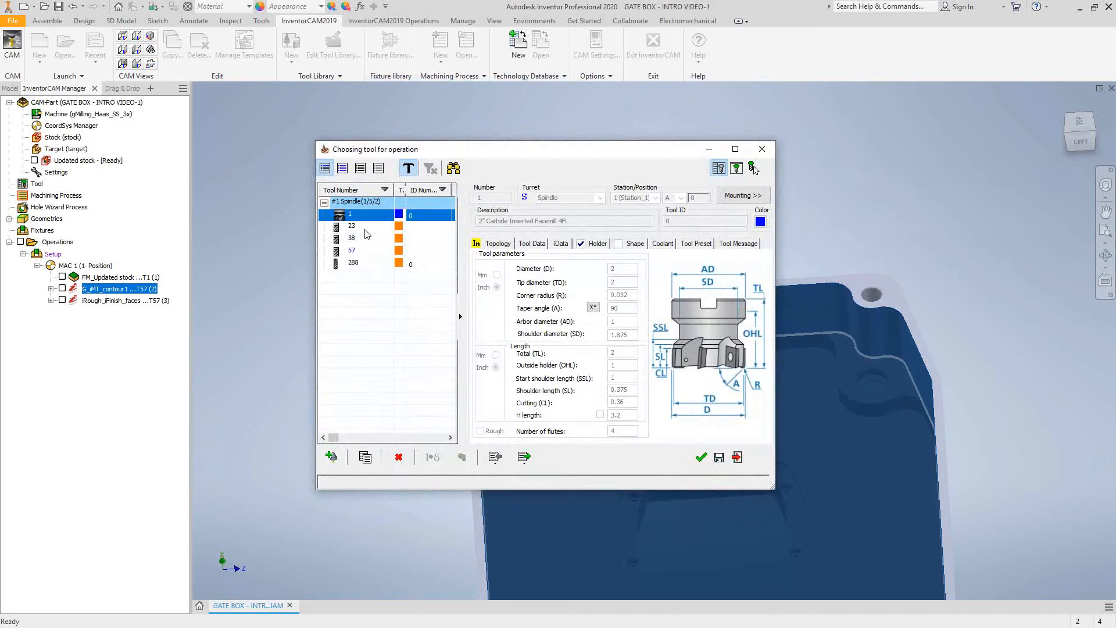
{"action": "left_click", "coordinate": [702, 457]}
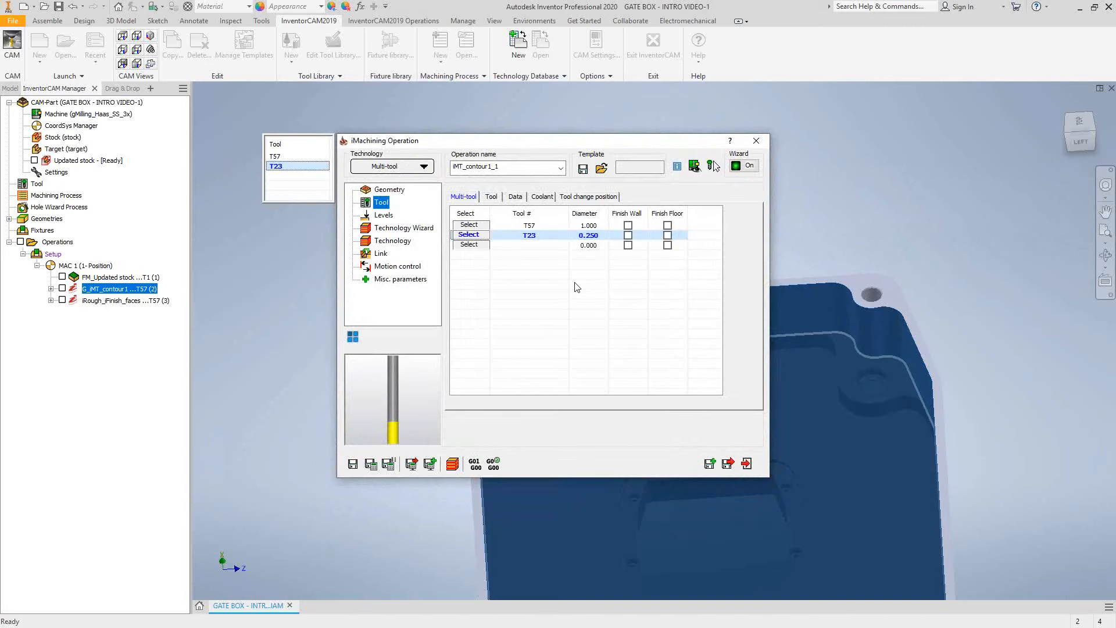
Review the cutting conditions and technology parameters of tool T57 in the multi-tool operation
{"action": "left_click", "coordinate": [520, 225]}
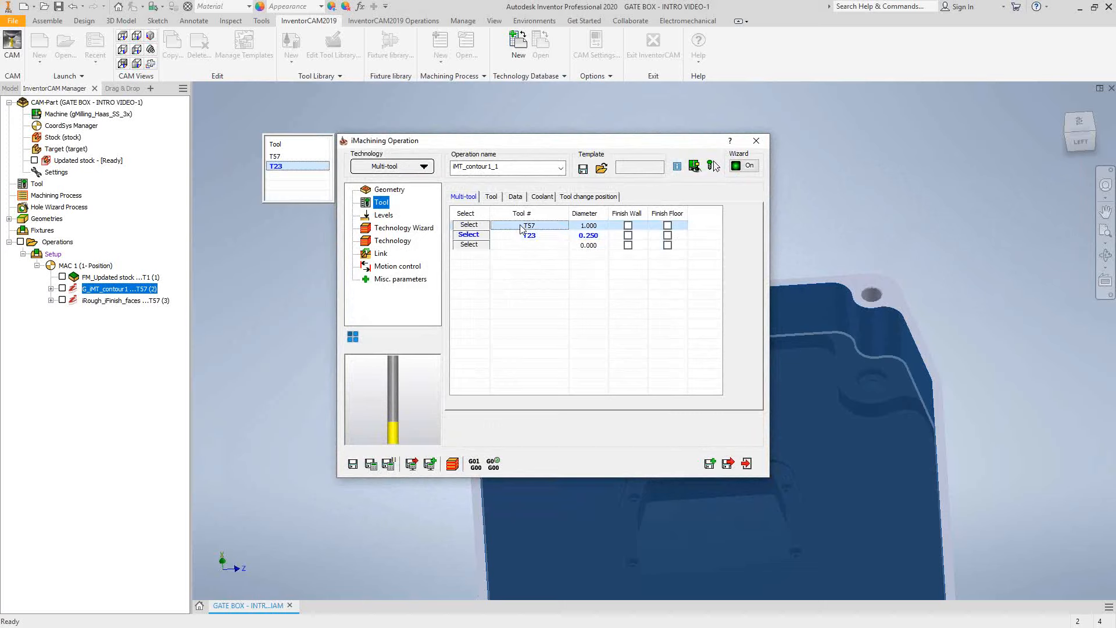
{"action": "left_click", "coordinate": [518, 226]}
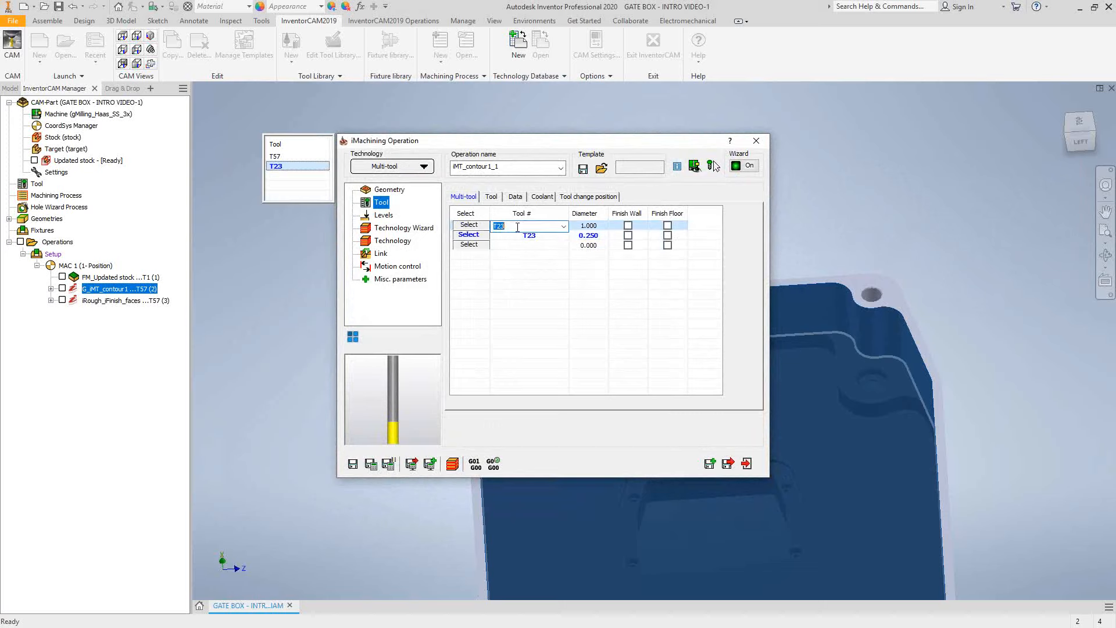
{"action": "left_click", "coordinate": [396, 228]}
{"action": "left_click", "coordinate": [278, 157]}
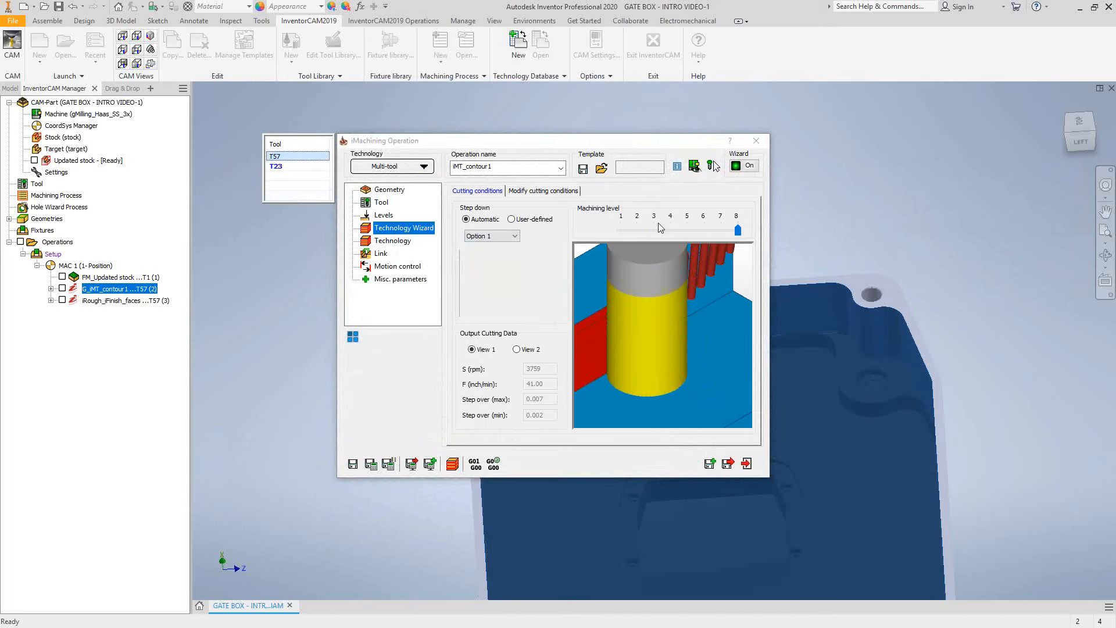
{"action": "left_click", "coordinate": [394, 241]}
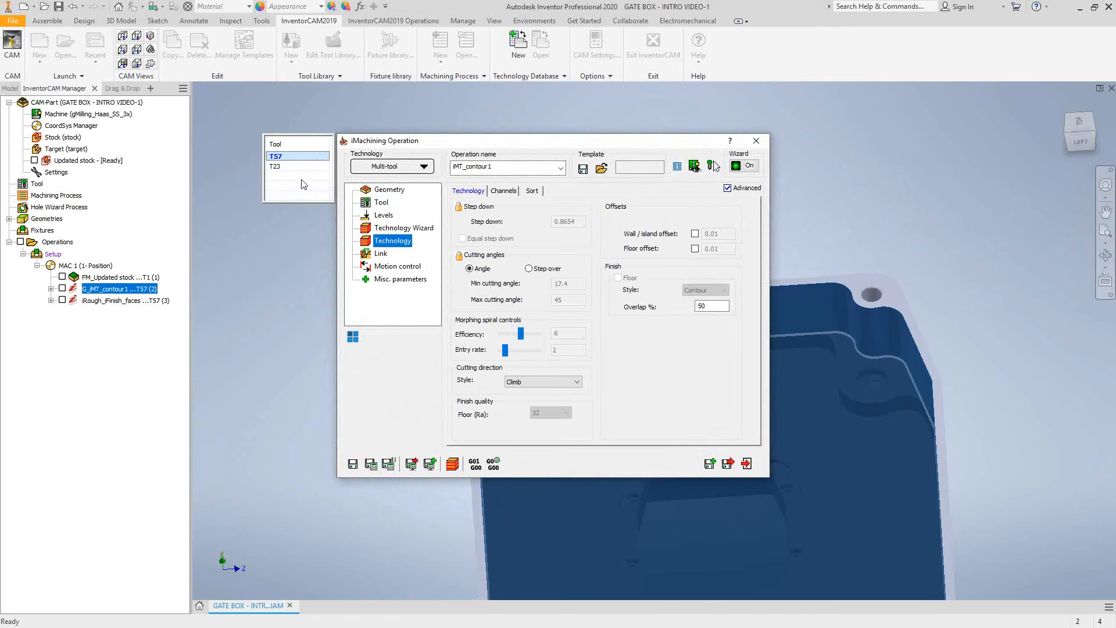
Raise the machining level of tool T23 to 7 and inspect its iRest parameters
{"action": "left_click", "coordinate": [406, 230]}
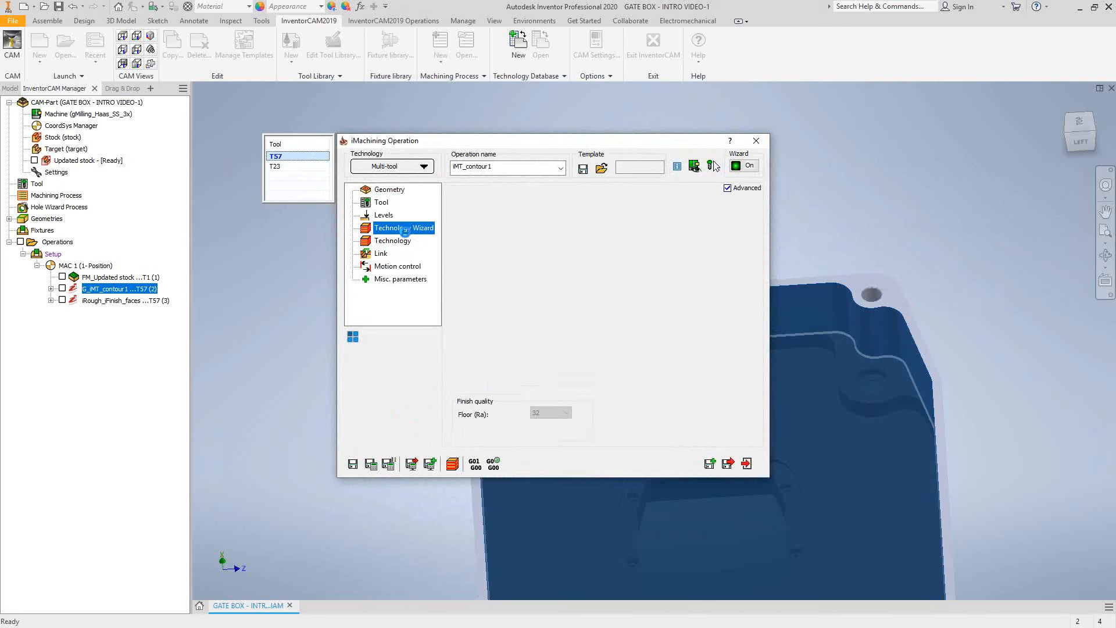
{"action": "left_click", "coordinate": [281, 167]}
{"action": "left_click", "coordinate": [582, 243]}
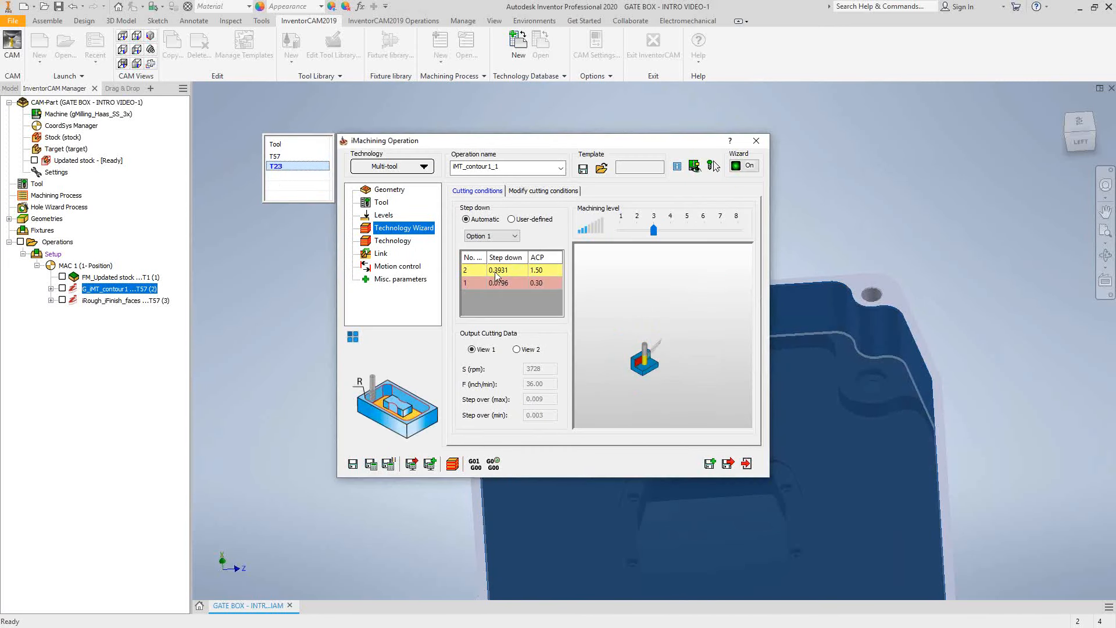
{"action": "left_click_drag", "start_coordinate": [653, 231], "coordinate": [721, 231]}
{"action": "left_click", "coordinate": [399, 242]}
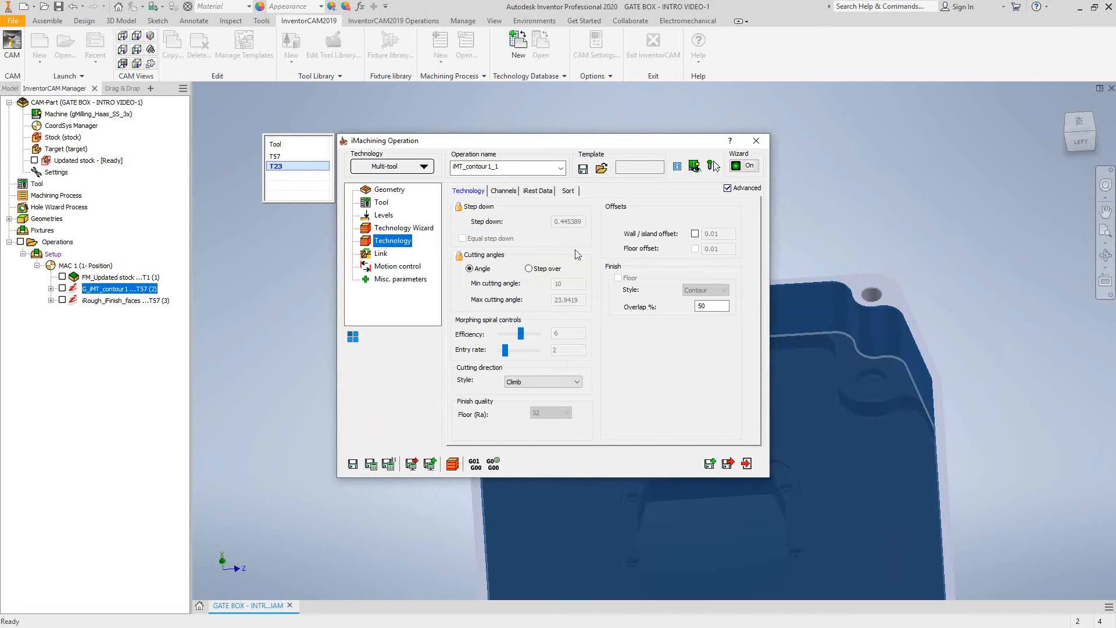
{"action": "left_click", "coordinate": [530, 192]}
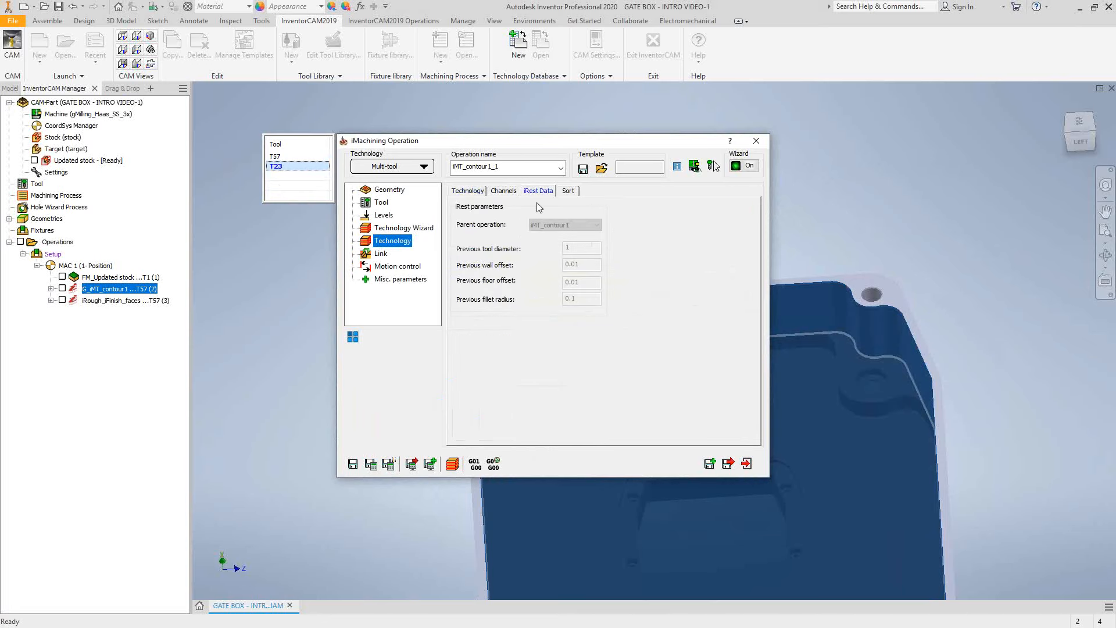
Save and calculate the multi-tool contour operation with tools T57 and T23, and close it
{"action": "left_click", "coordinate": [468, 192]}
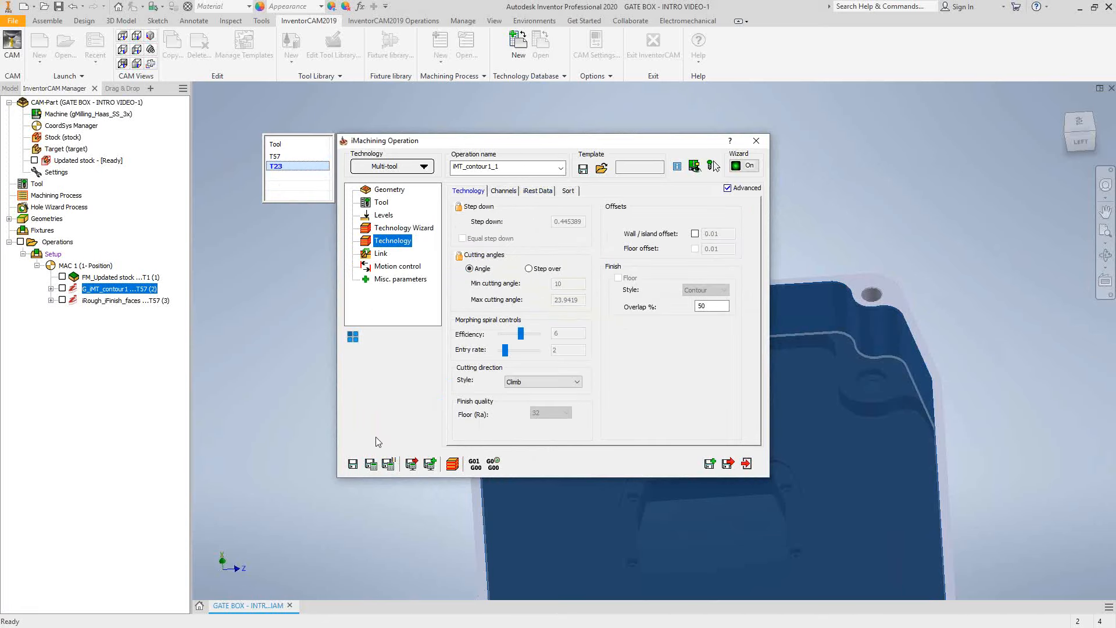
{"action": "left_click", "coordinate": [371, 463]}
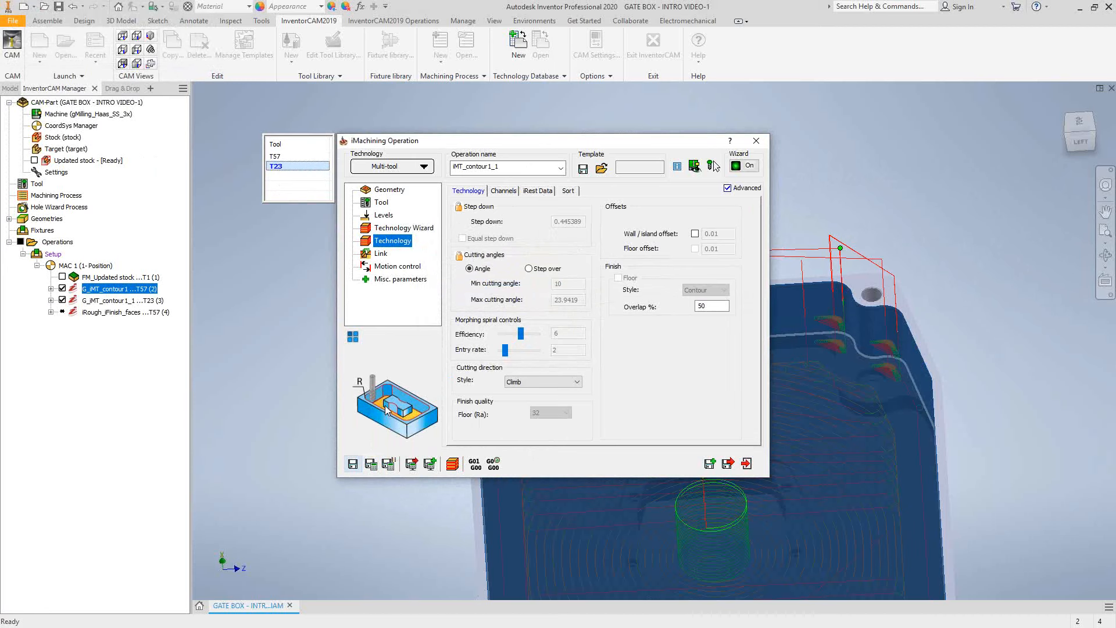
{"action": "left_click", "coordinate": [746, 464]}
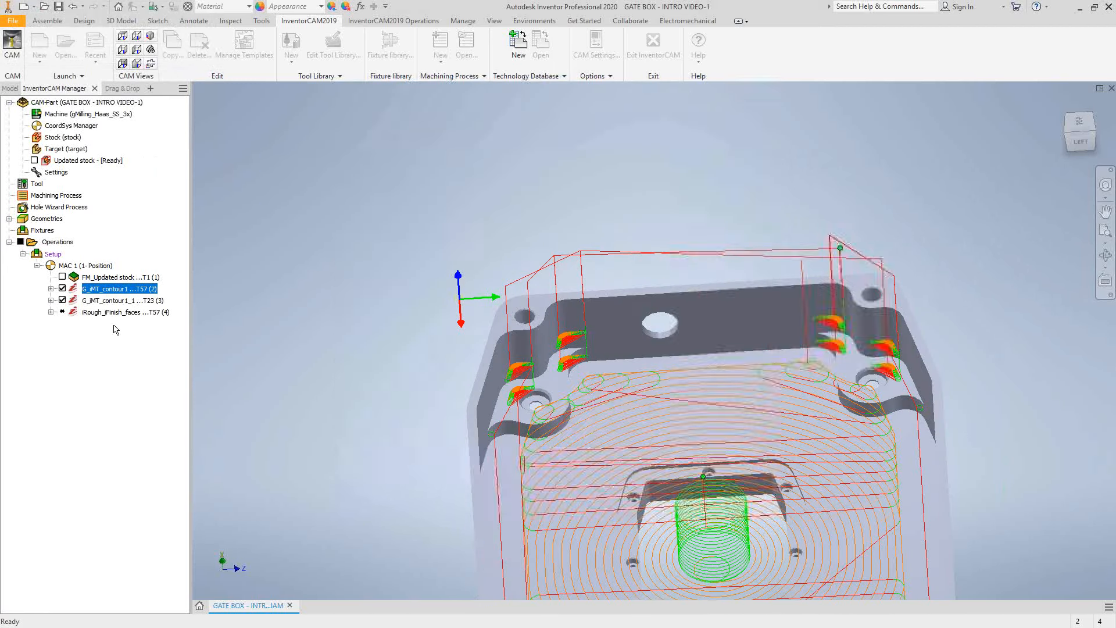
Isolate the T23 rest toolpath of the contour operation, examine its corner cuts in the pocket, and hide it
{"action": "left_click", "coordinate": [63, 289]}
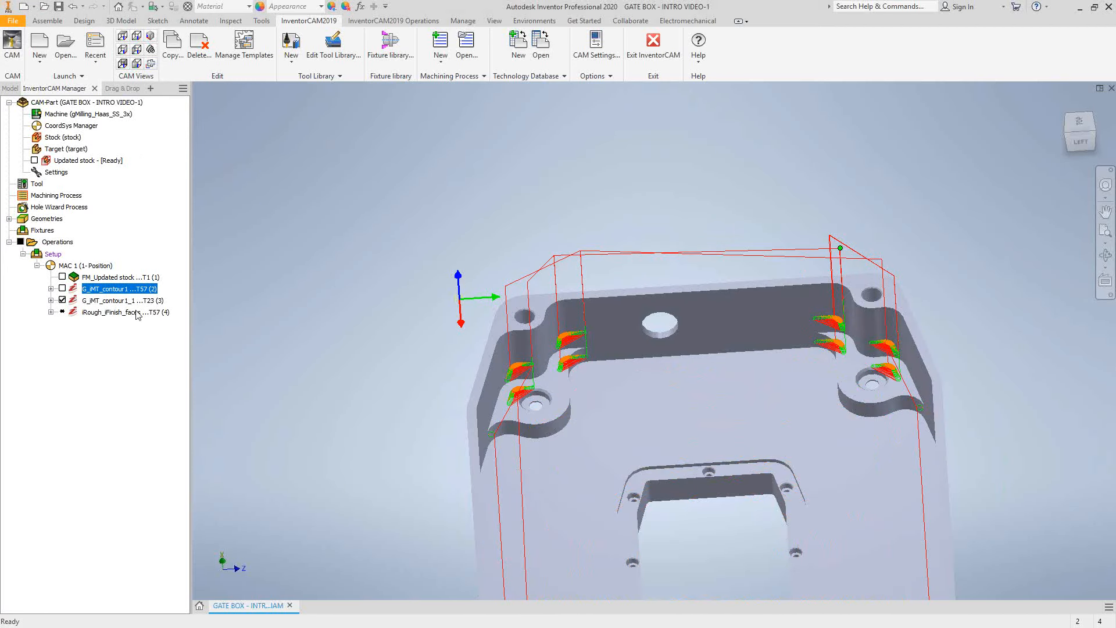
{"action": "scroll", "coordinate": [321, 409], "scroll_direction": "up", "scroll_amount": 4}
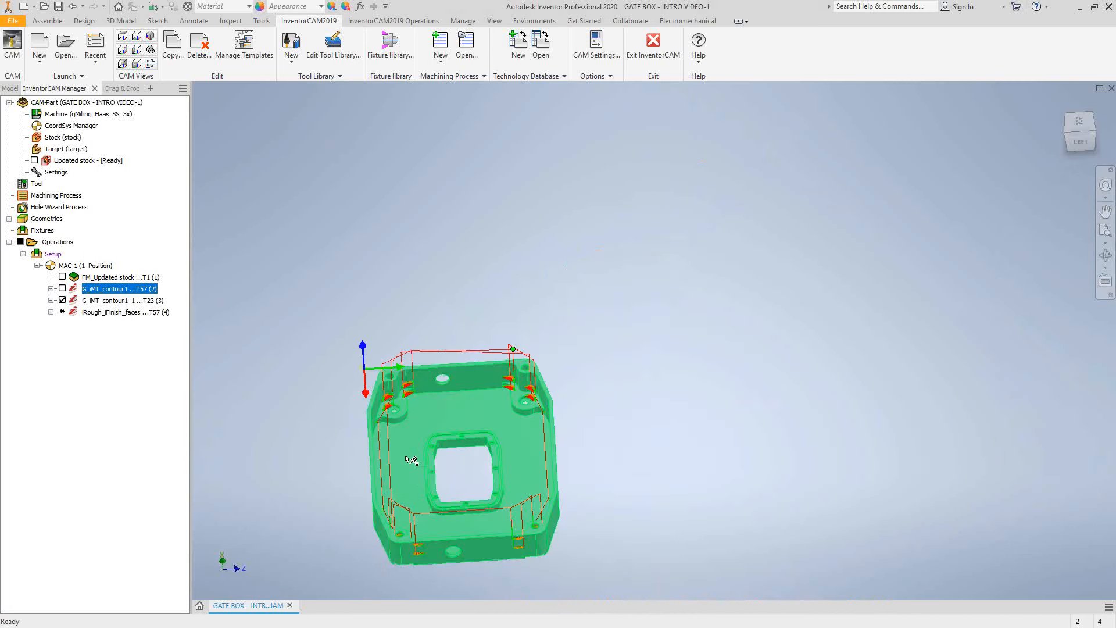
{"action": "scroll", "coordinate": [409, 480], "scroll_direction": "down", "scroll_amount": 3}
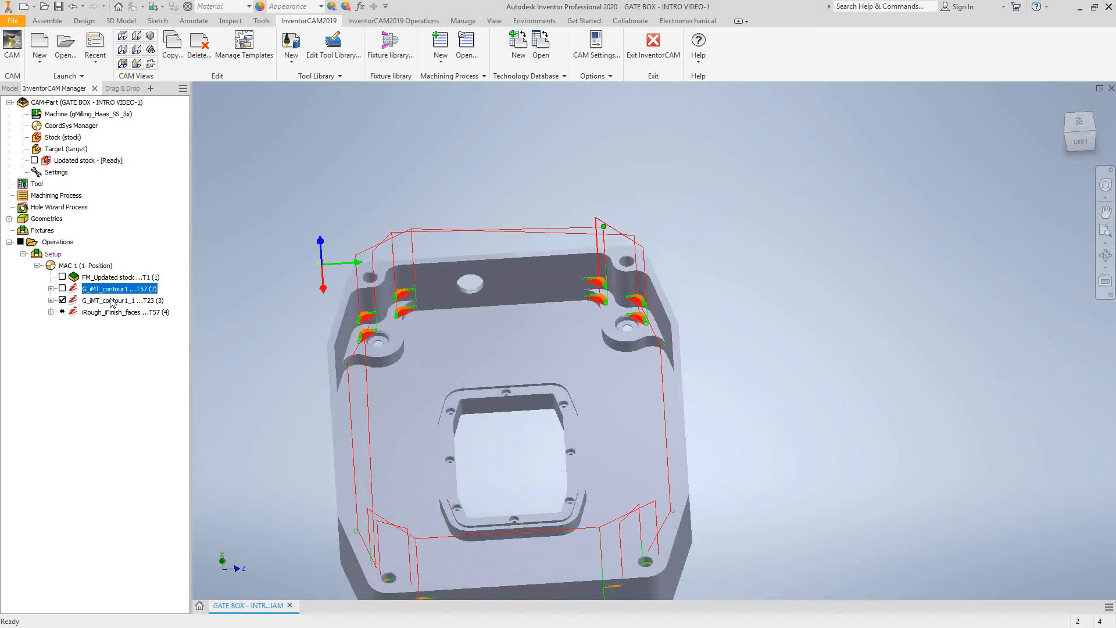
{"action": "left_click", "coordinate": [64, 300]}
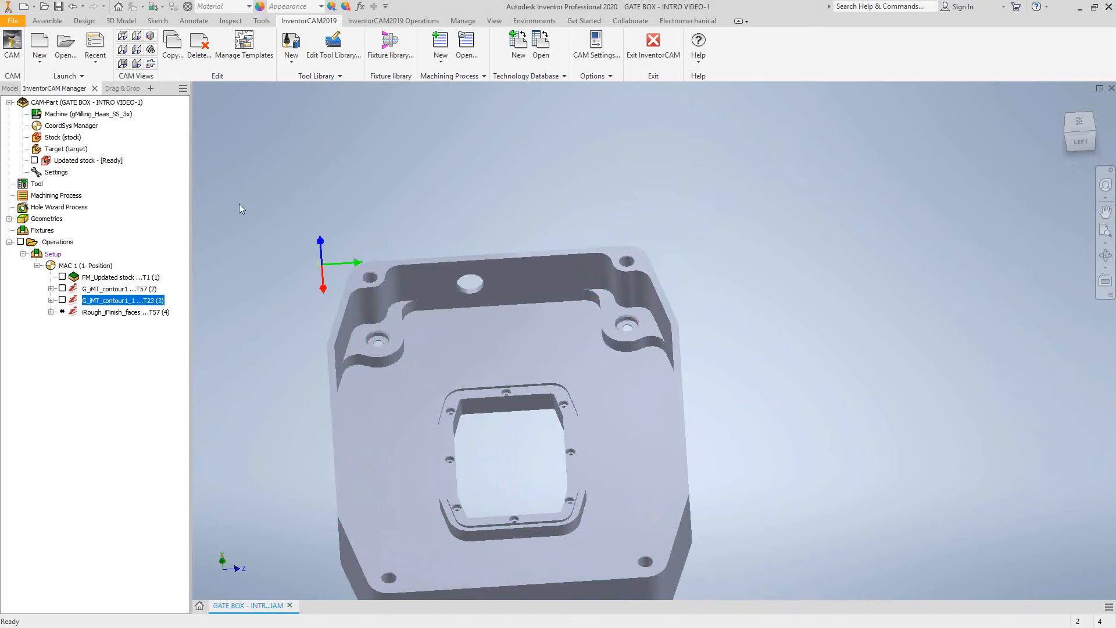
Reopen the face-based iRough + iFinish operation, save and recalculate it, close it and hide its toolpath
{"action": "left_click", "coordinate": [97, 313]}
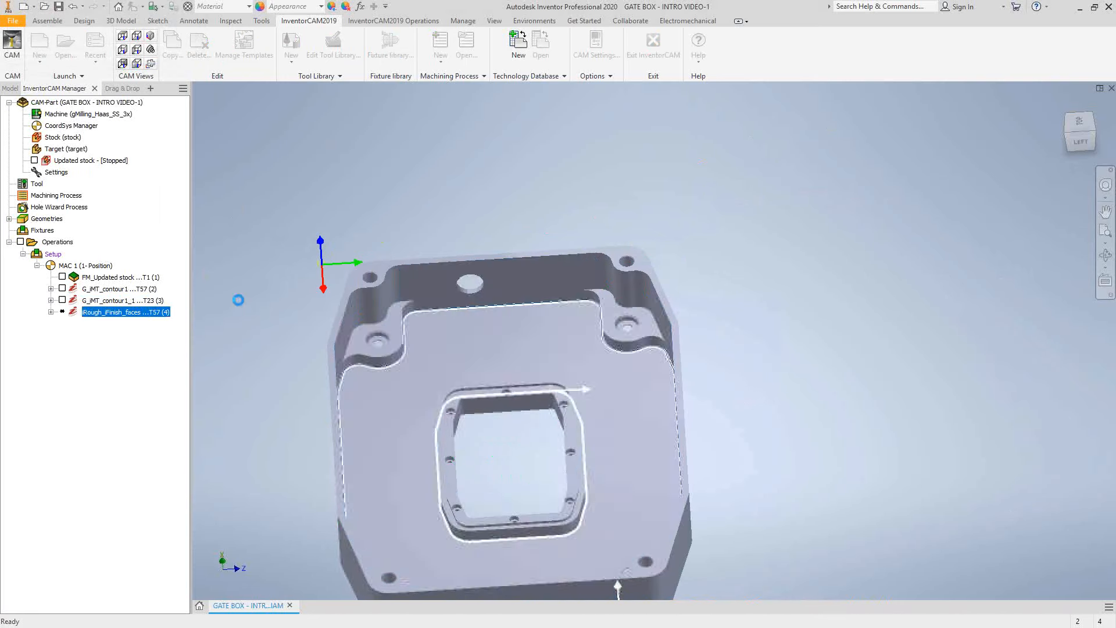
{"action": "left_click", "coordinate": [421, 167]}
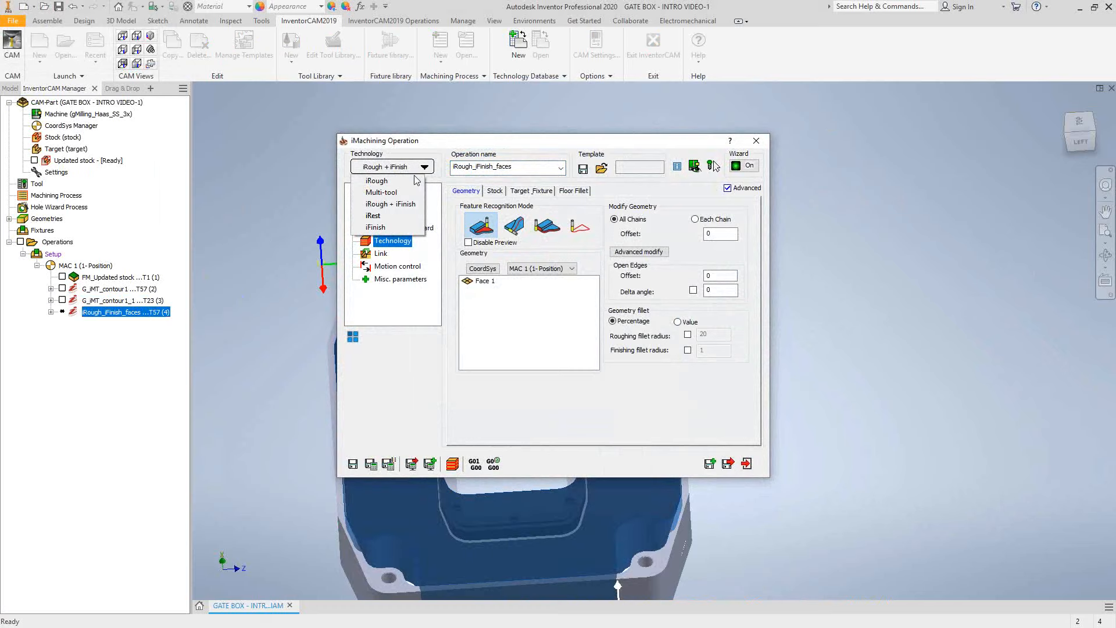
{"action": "left_click", "coordinate": [408, 375]}
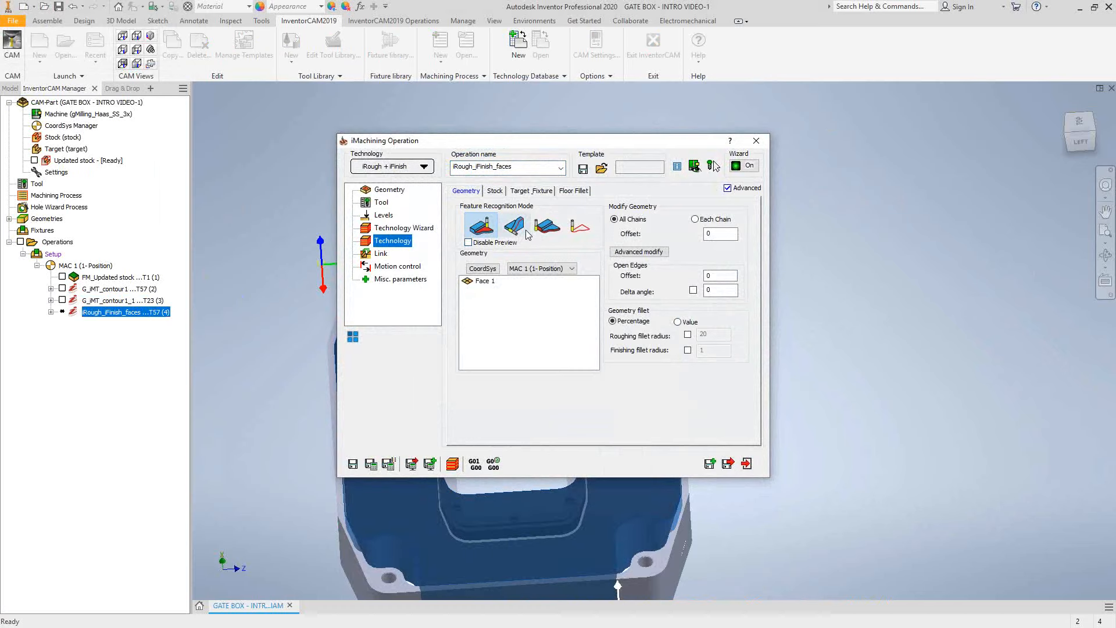
{"action": "left_click", "coordinate": [372, 464]}
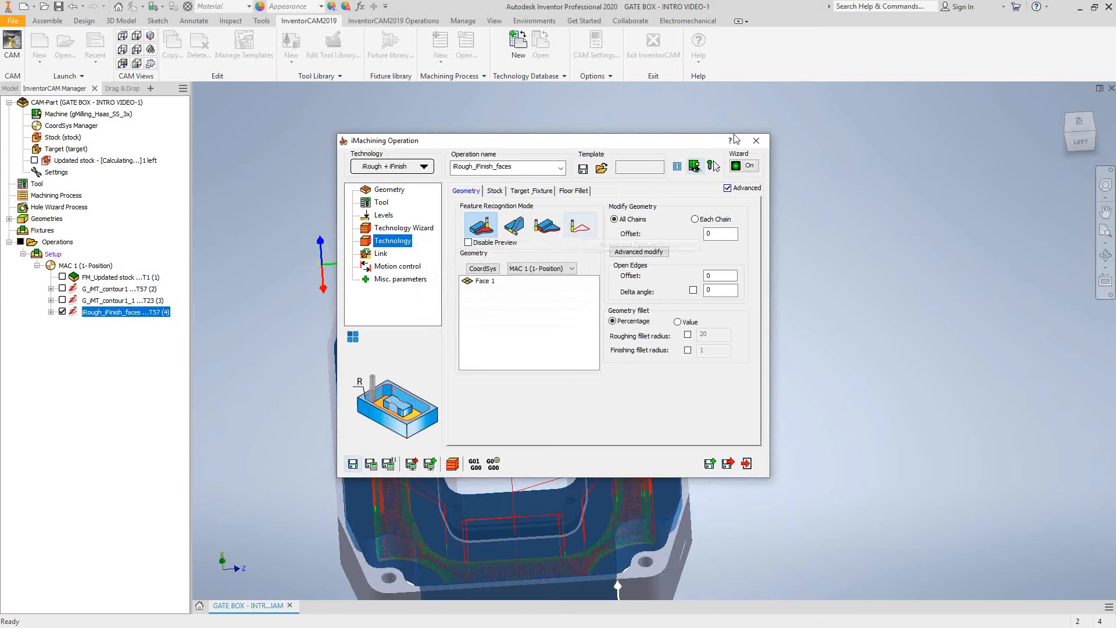
{"action": "left_click", "coordinate": [756, 140]}
{"action": "left_click", "coordinate": [63, 312]}
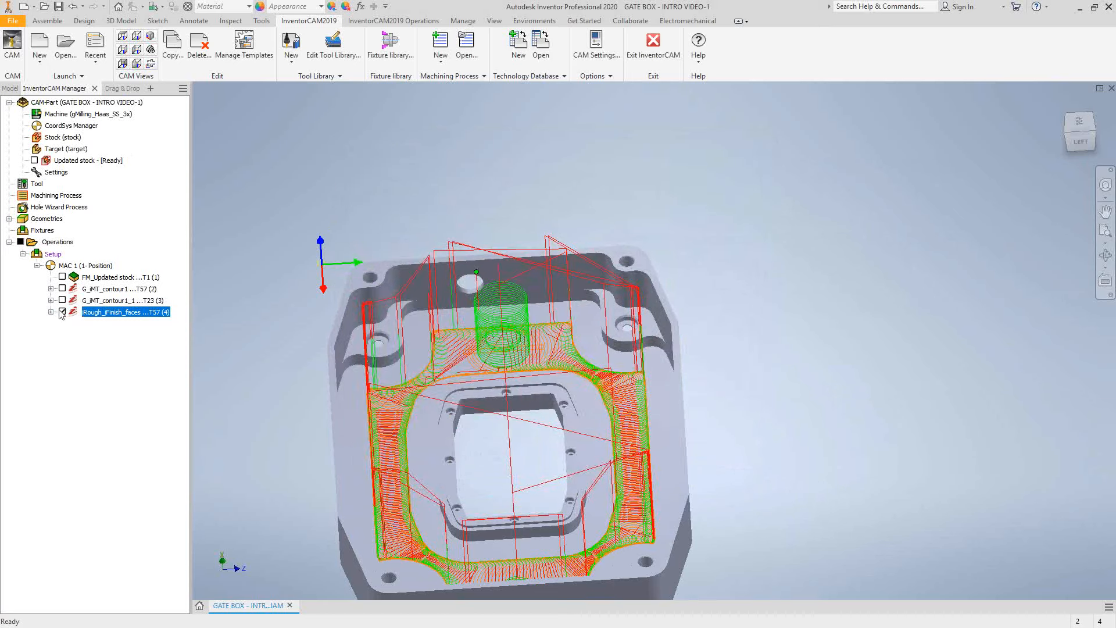
Add a 2D iMachining operation that uses the outside shape feature recognition mode for its geometry
{"action": "right_click", "coordinate": [110, 315]}
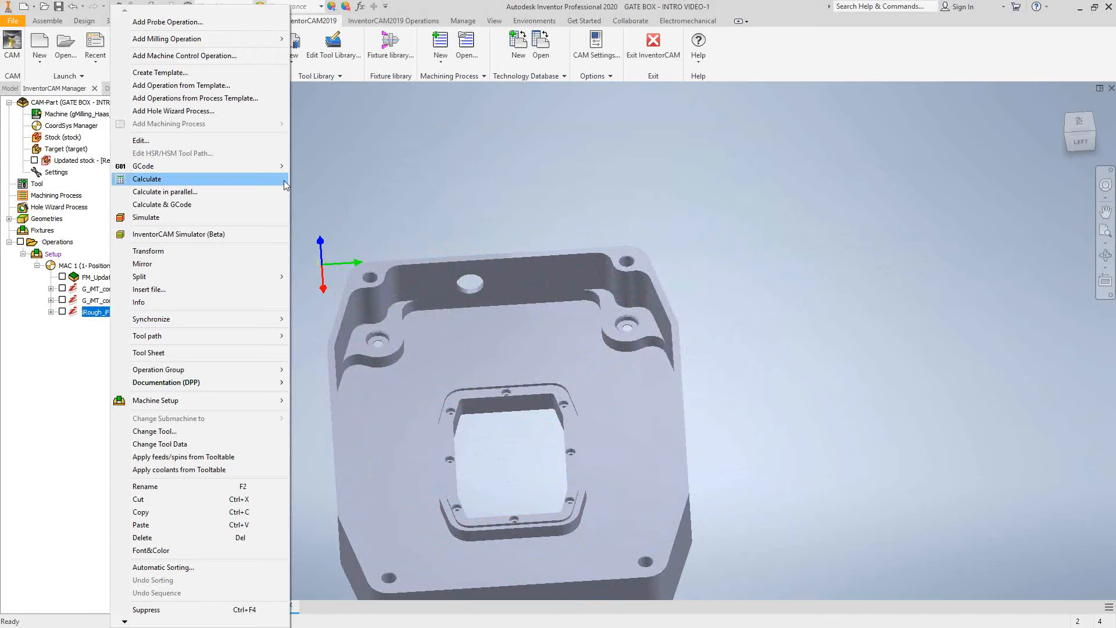
{"action": "mouse_move", "coordinate": [198, 43]}
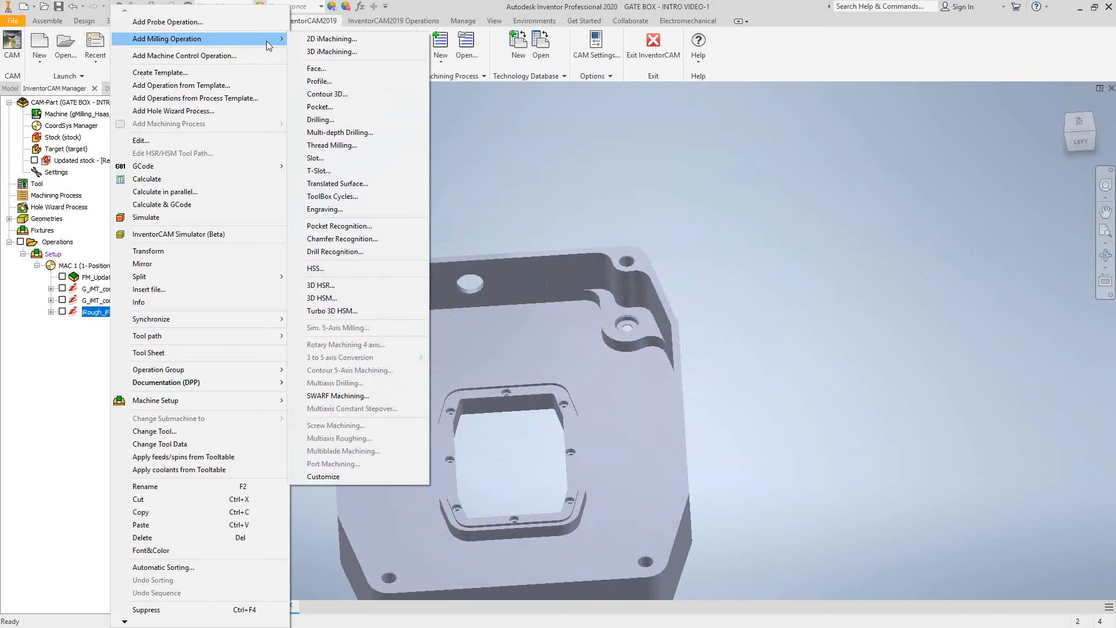
{"action": "left_click", "coordinate": [316, 42]}
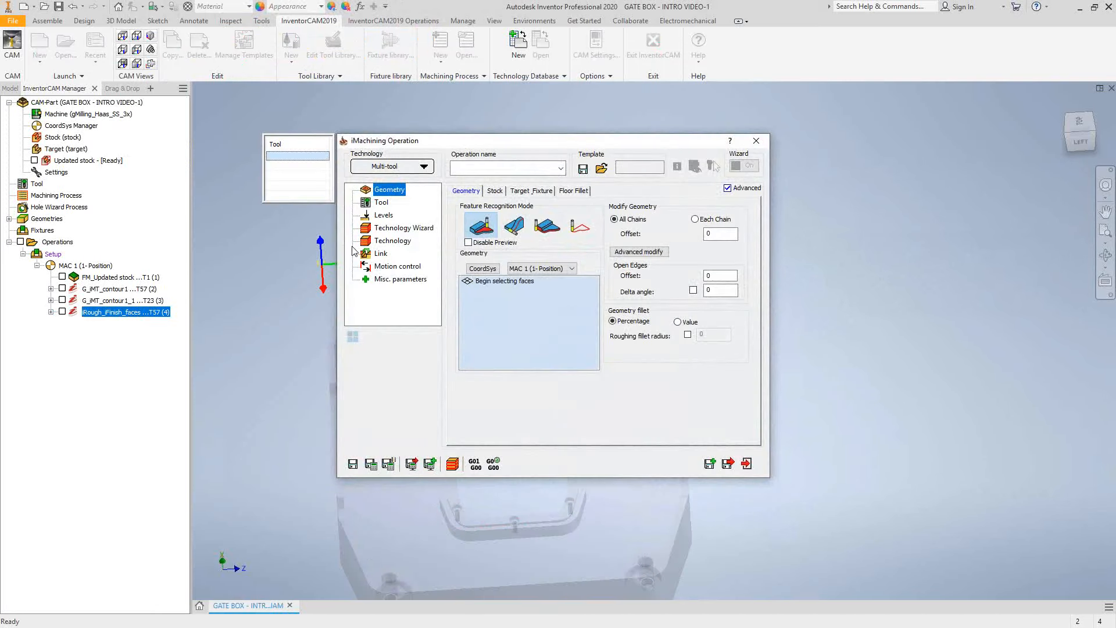
{"action": "left_click", "coordinate": [547, 227]}
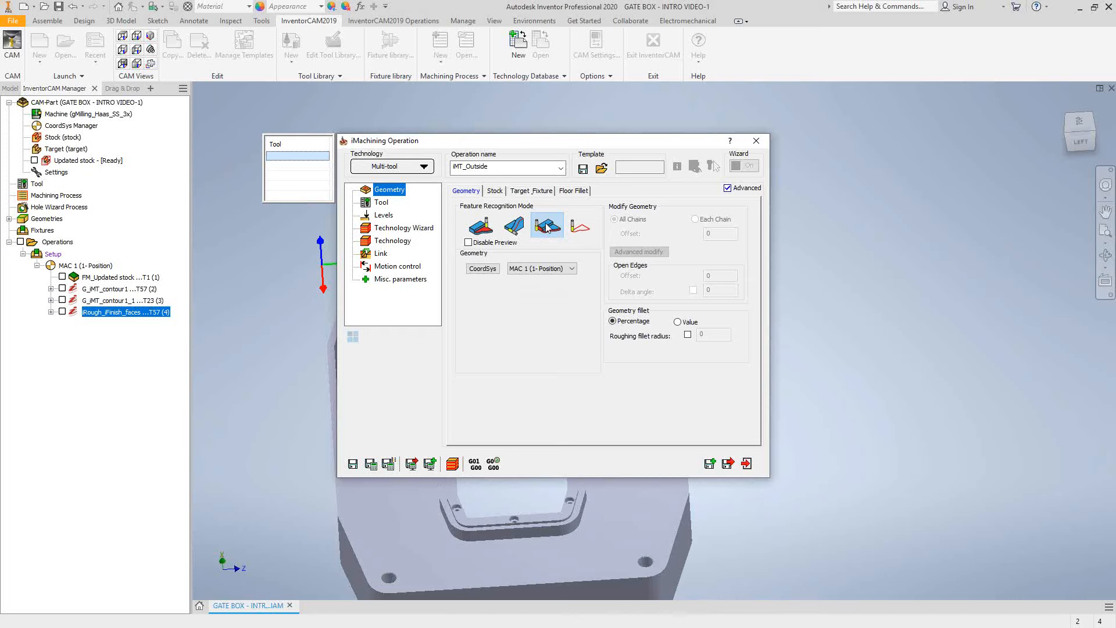
Assign the 1.000 diameter end mill T57 to the outside operation and show the part from the top
{"action": "left_click", "coordinate": [383, 204]}
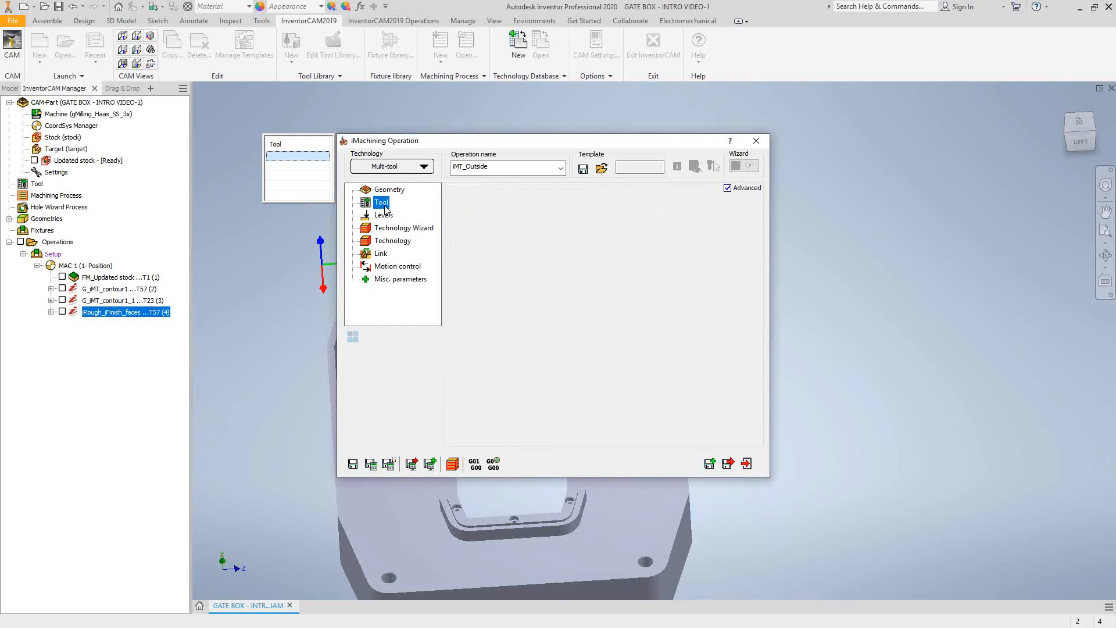
{"action": "left_click", "coordinate": [468, 225]}
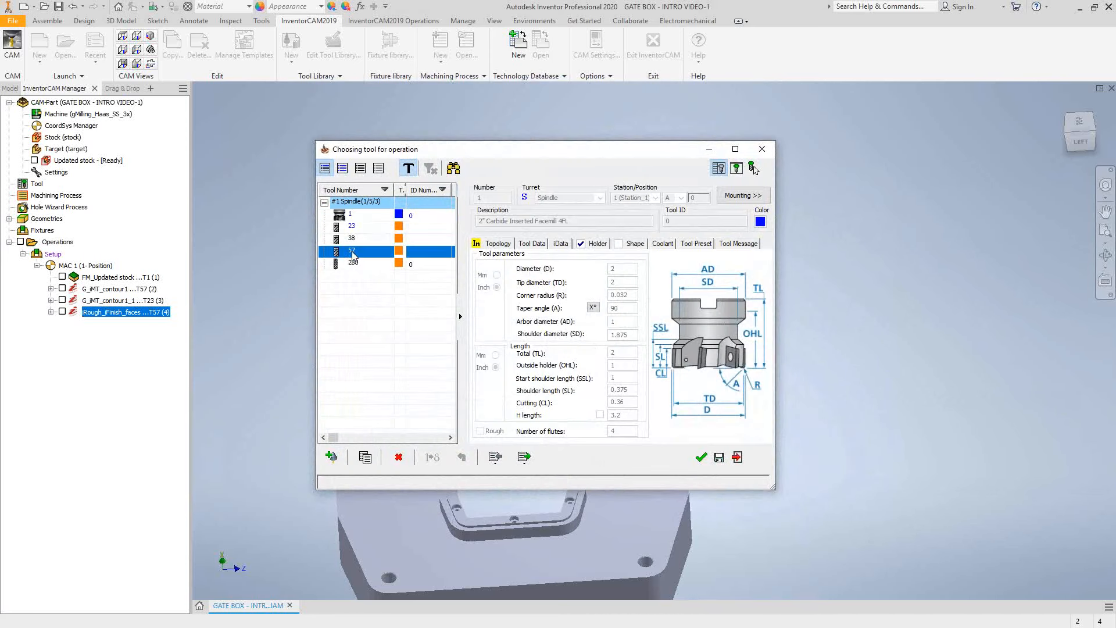
{"action": "left_click", "coordinate": [701, 457]}
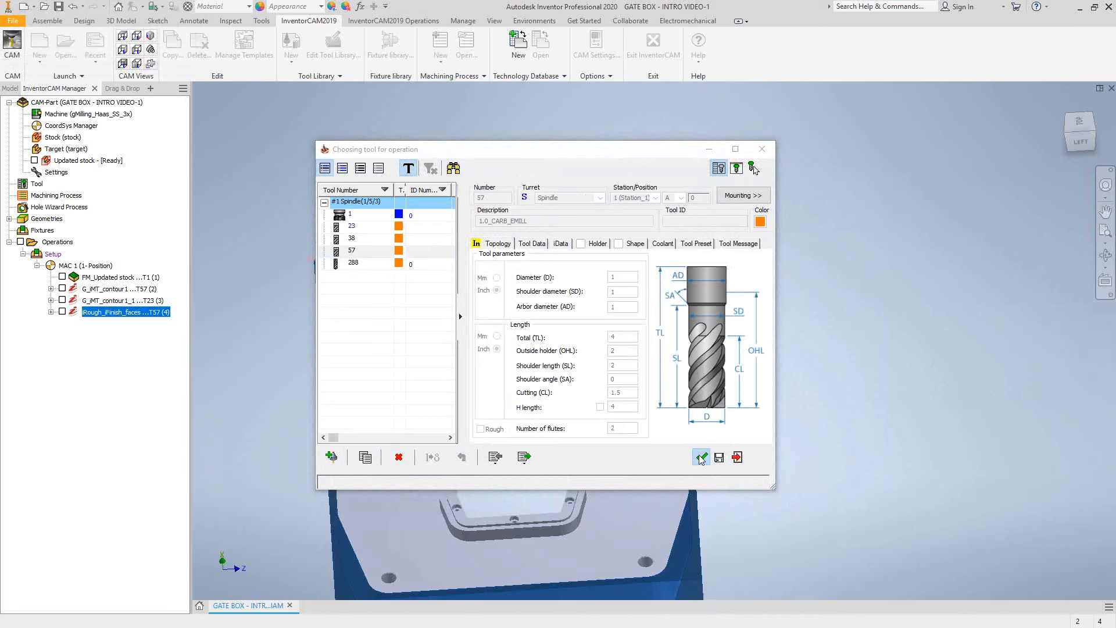
{"action": "left_click", "coordinate": [1079, 124]}
{"action": "left_click_drag", "start_coordinate": [642, 145], "coordinate": [415, 173]}
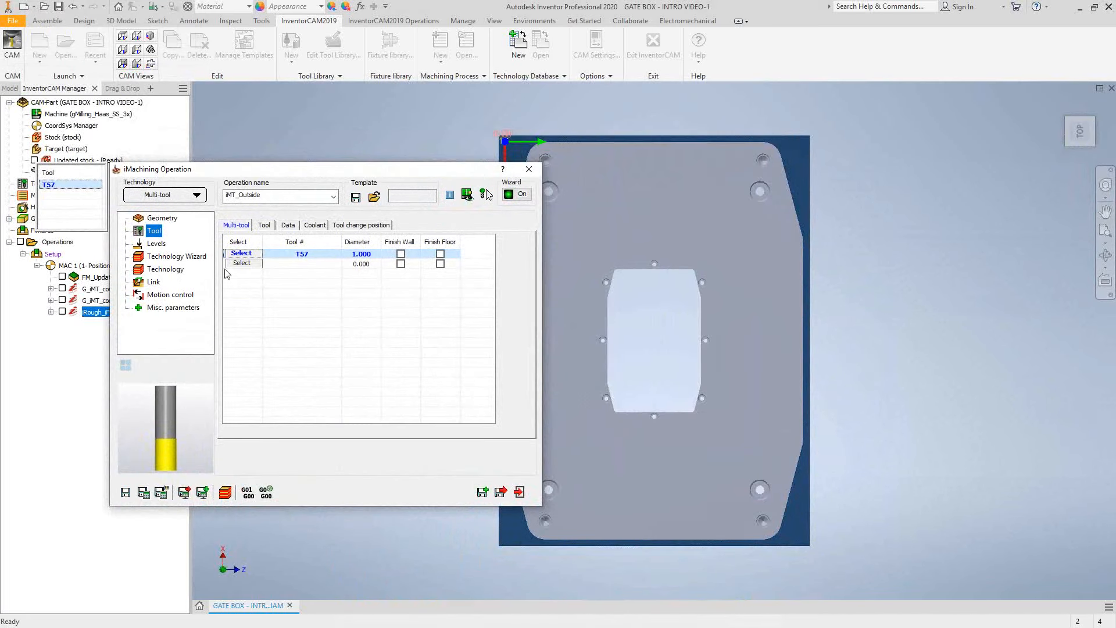
Check the outside operation's milling levels and set its machining level to 7
{"action": "left_click", "coordinate": [149, 245]}
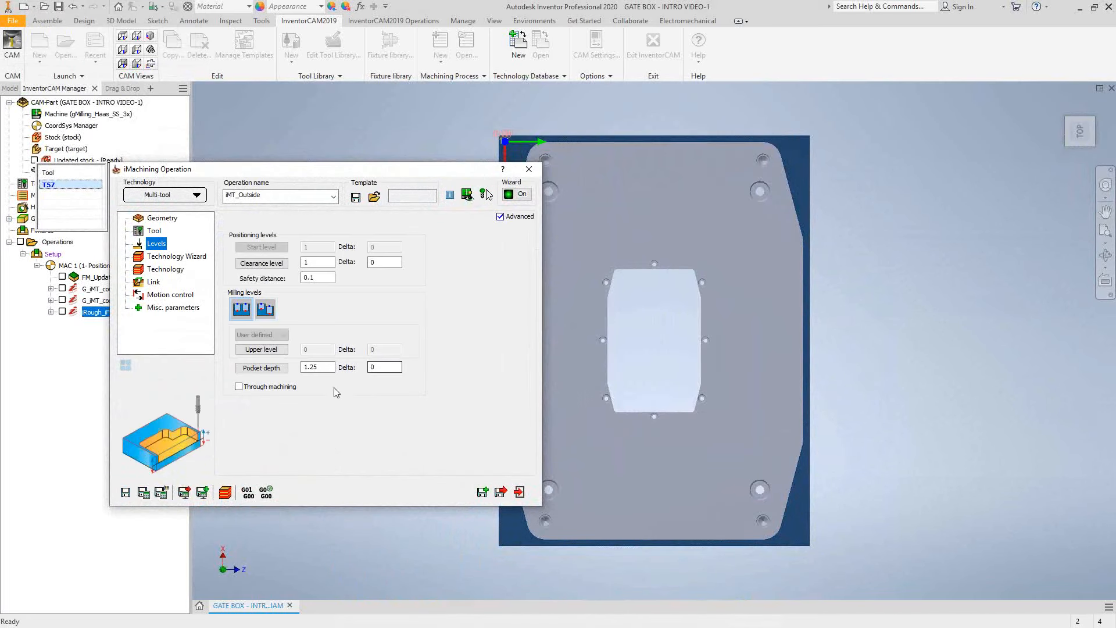
{"action": "left_click", "coordinate": [332, 368]}
{"action": "left_click", "coordinate": [174, 256]}
{"action": "left_click_drag", "start_coordinate": [426, 259], "coordinate": [496, 260]}
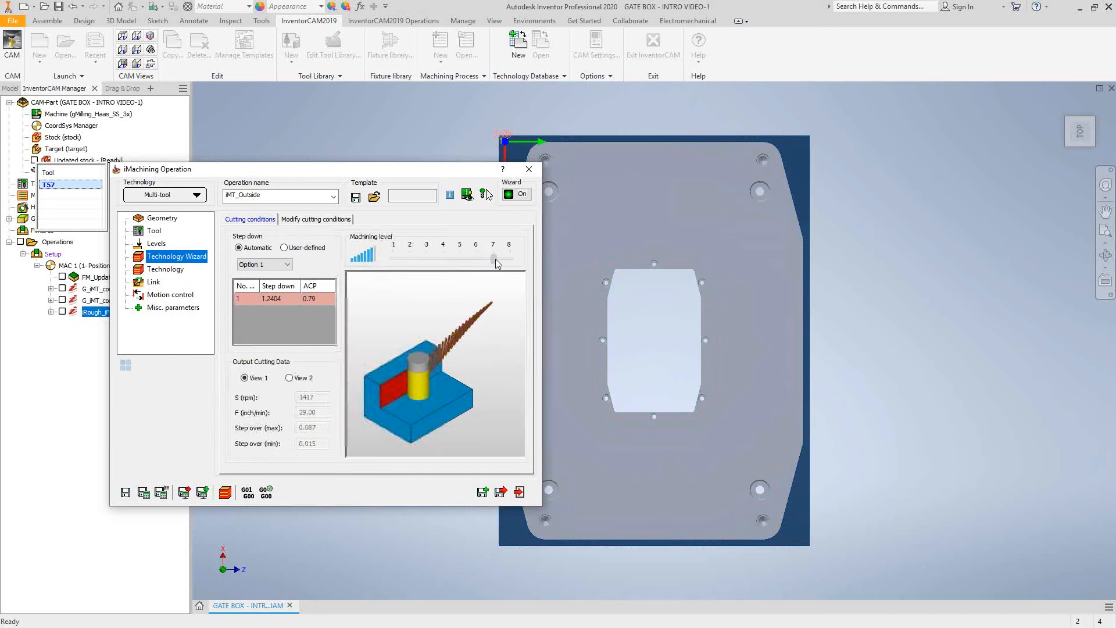
Save and calculate the outside operation, close it, and examine its toolpath around the part before hiding it
{"action": "left_click", "coordinate": [174, 269]}
{"action": "left_click", "coordinate": [143, 493]}
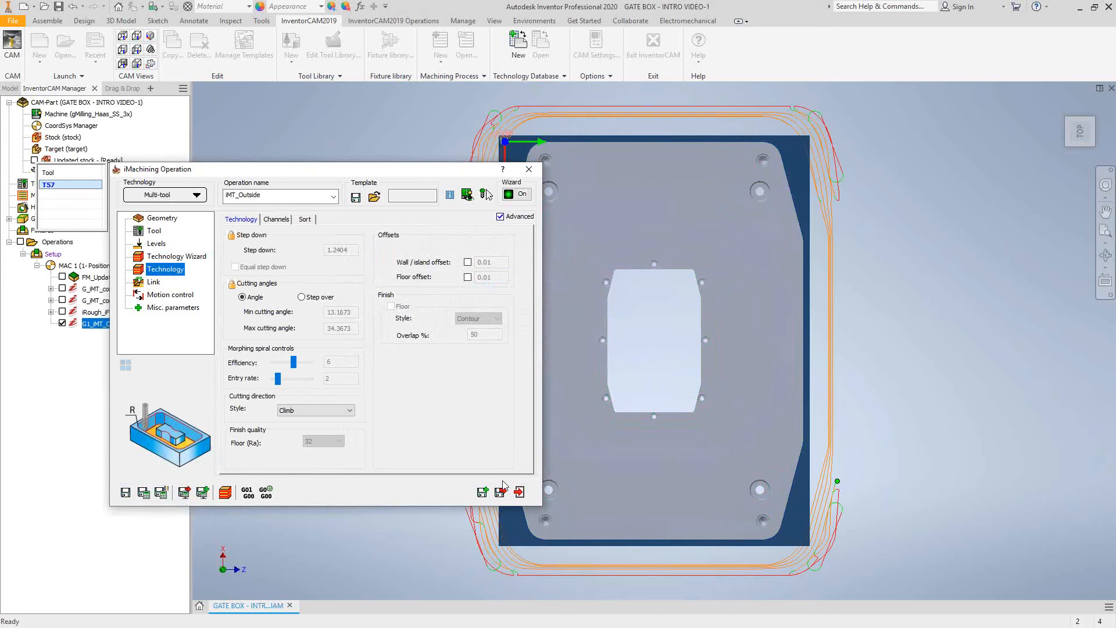
{"action": "left_click", "coordinate": [520, 492]}
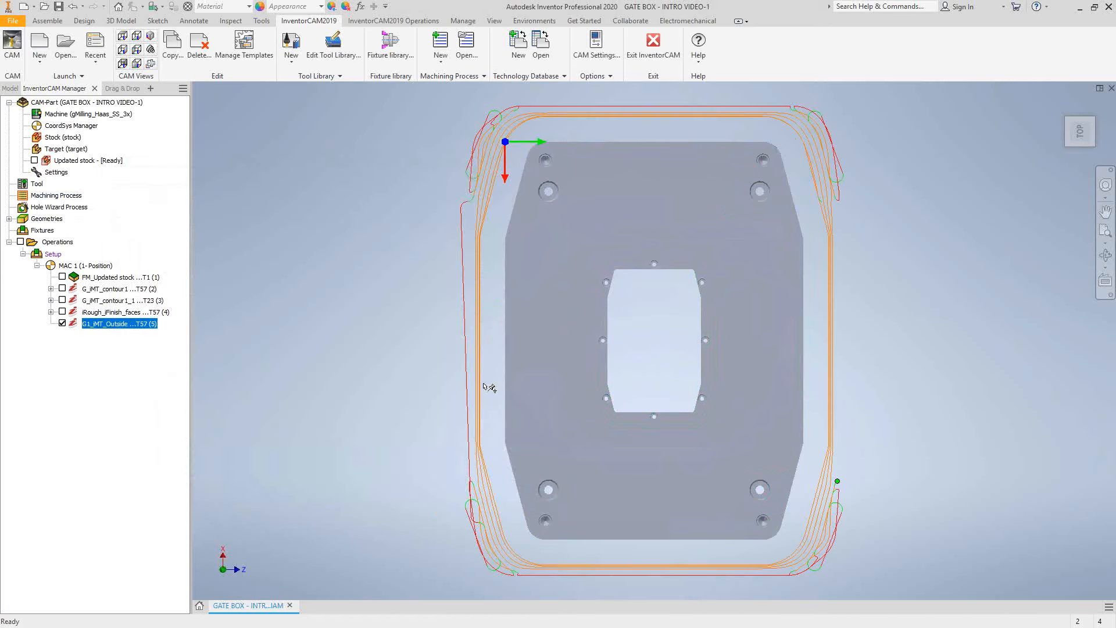
{"action": "left_click", "coordinate": [1068, 144]}
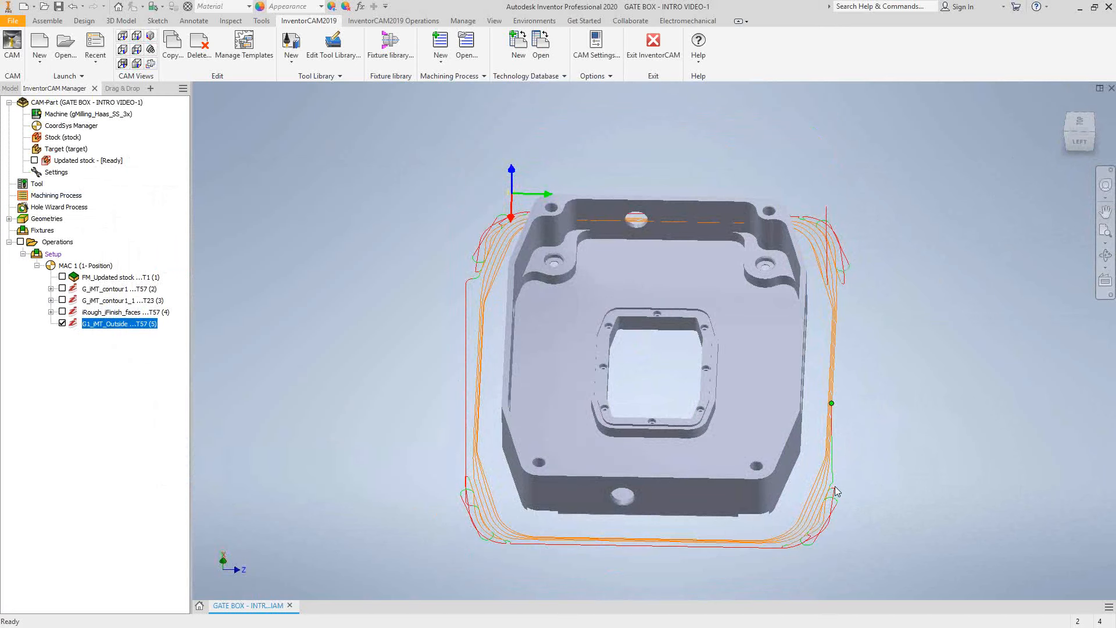
{"action": "left_click", "coordinate": [62, 324]}
Reopen the outside operation to review its geometry and feature recognition modes, and close it
{"action": "double_click", "coordinate": [88, 323]}
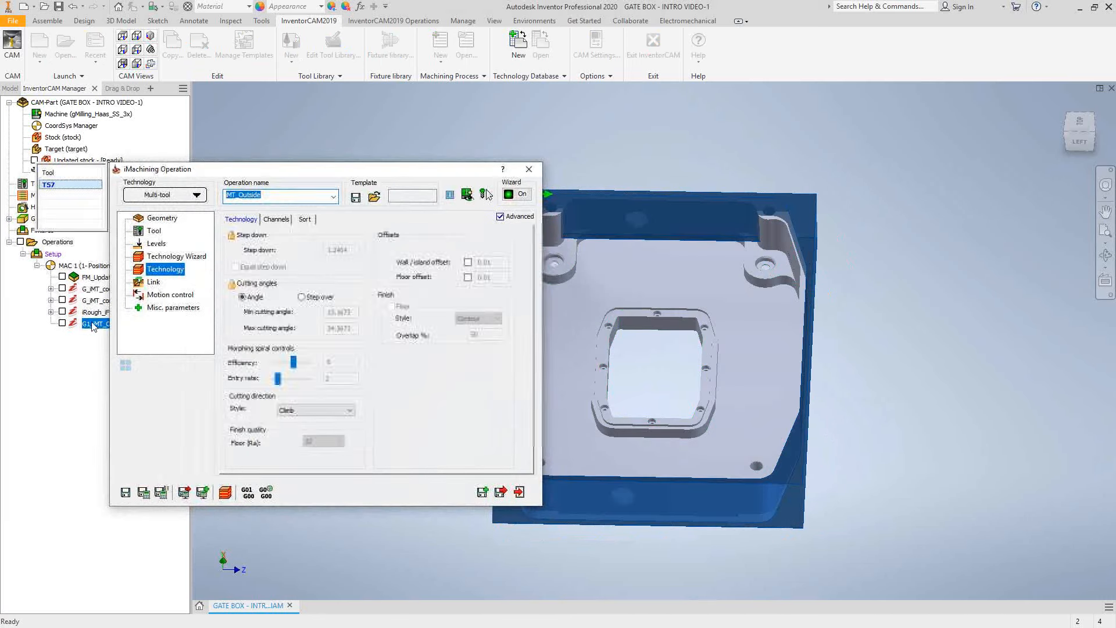
{"action": "left_click", "coordinate": [163, 219]}
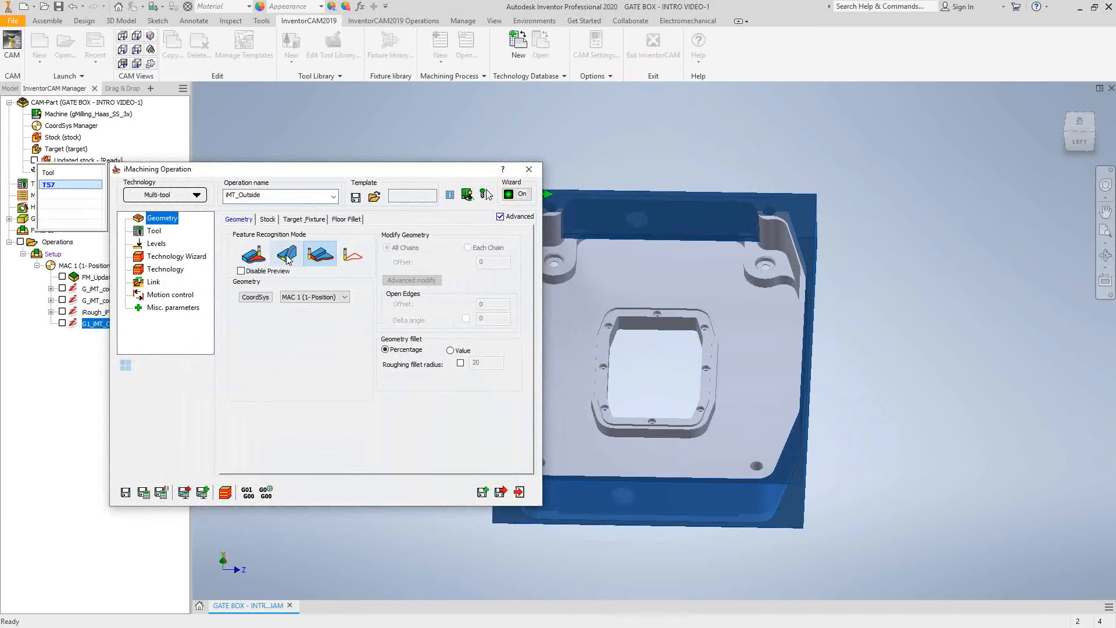
{"action": "left_click", "coordinate": [529, 170]}
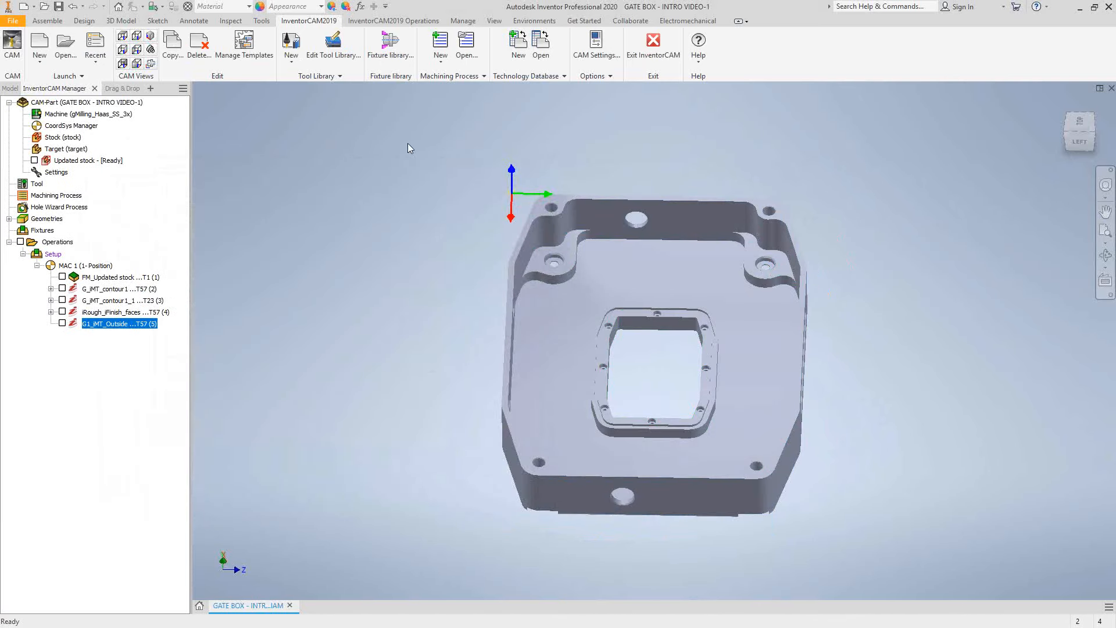